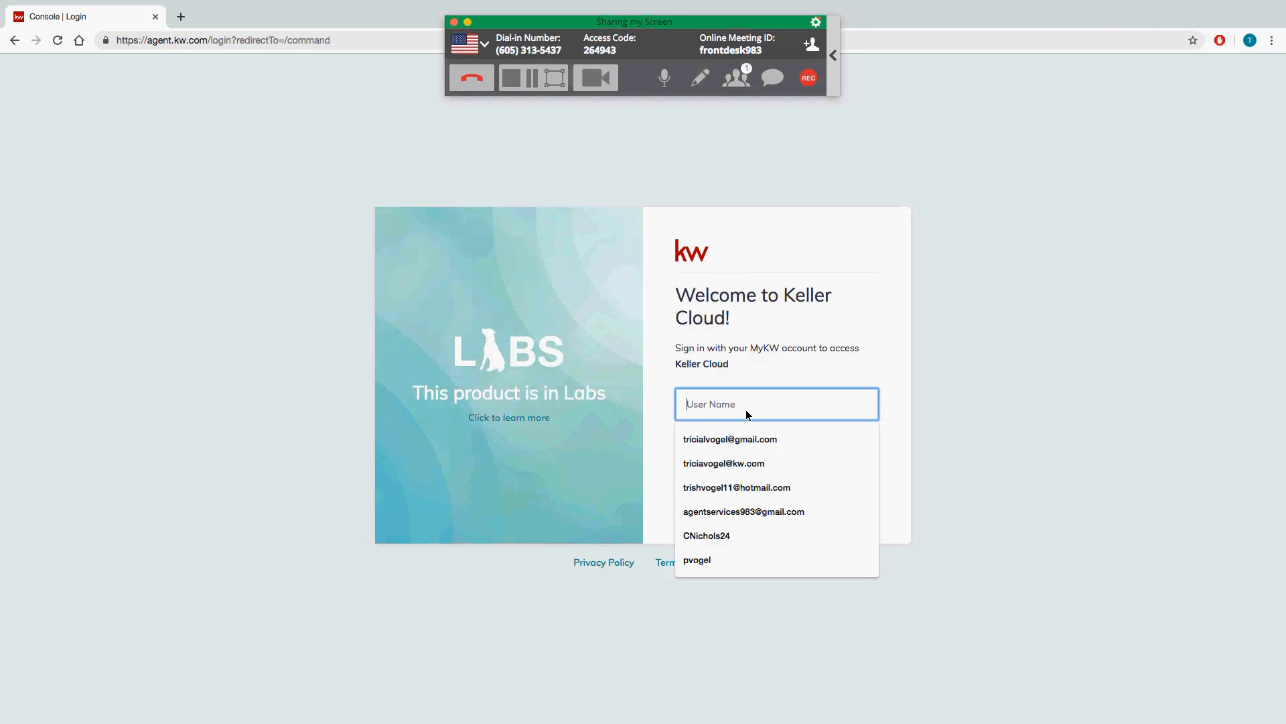
Step: Sign in with the suggested agent username and the account password
{"action": "type", "text": "c"}
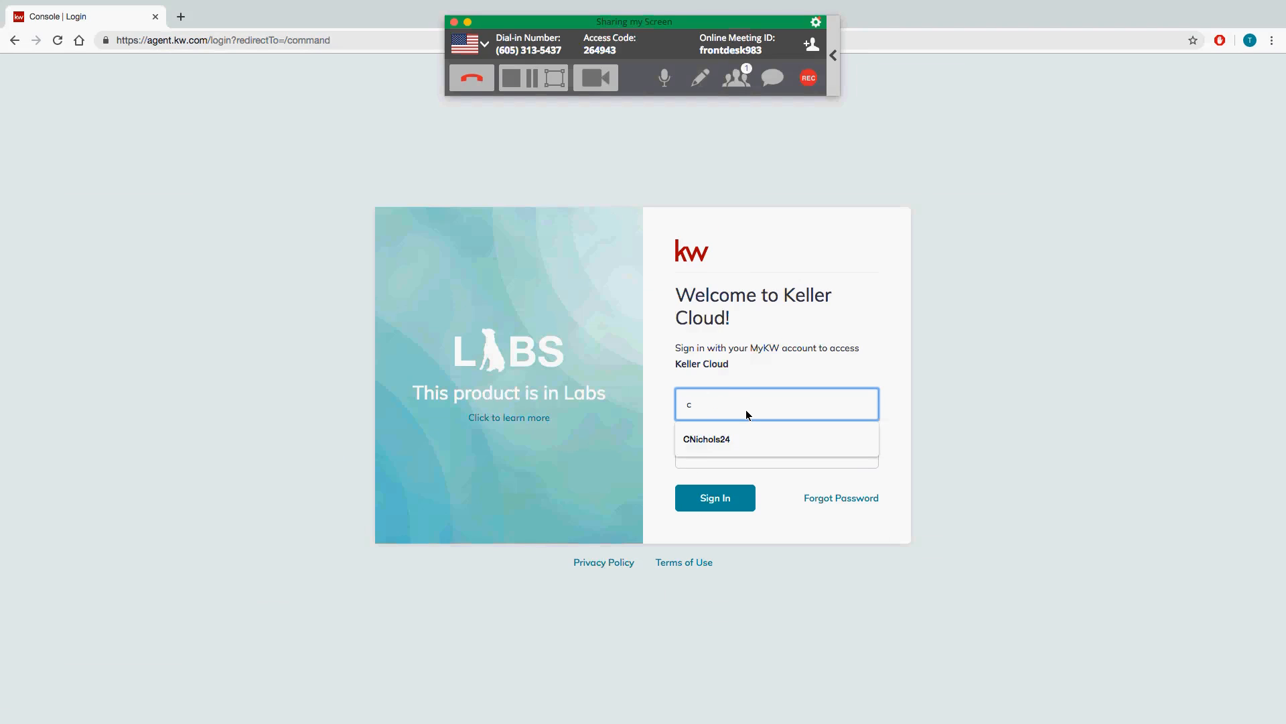
{"action": "key", "text": "Down"}
{"action": "key", "text": "Tab"}
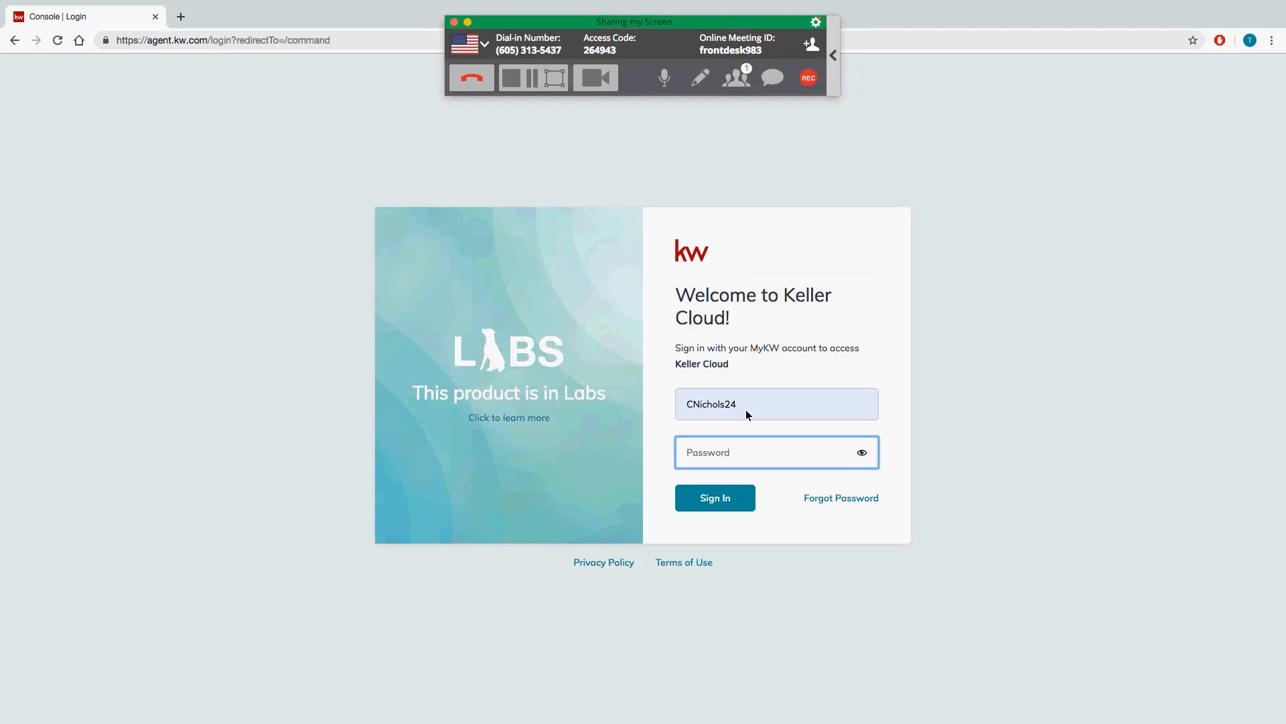
{"action": "type", "text": "*********"}
{"action": "key", "text": "Return"}
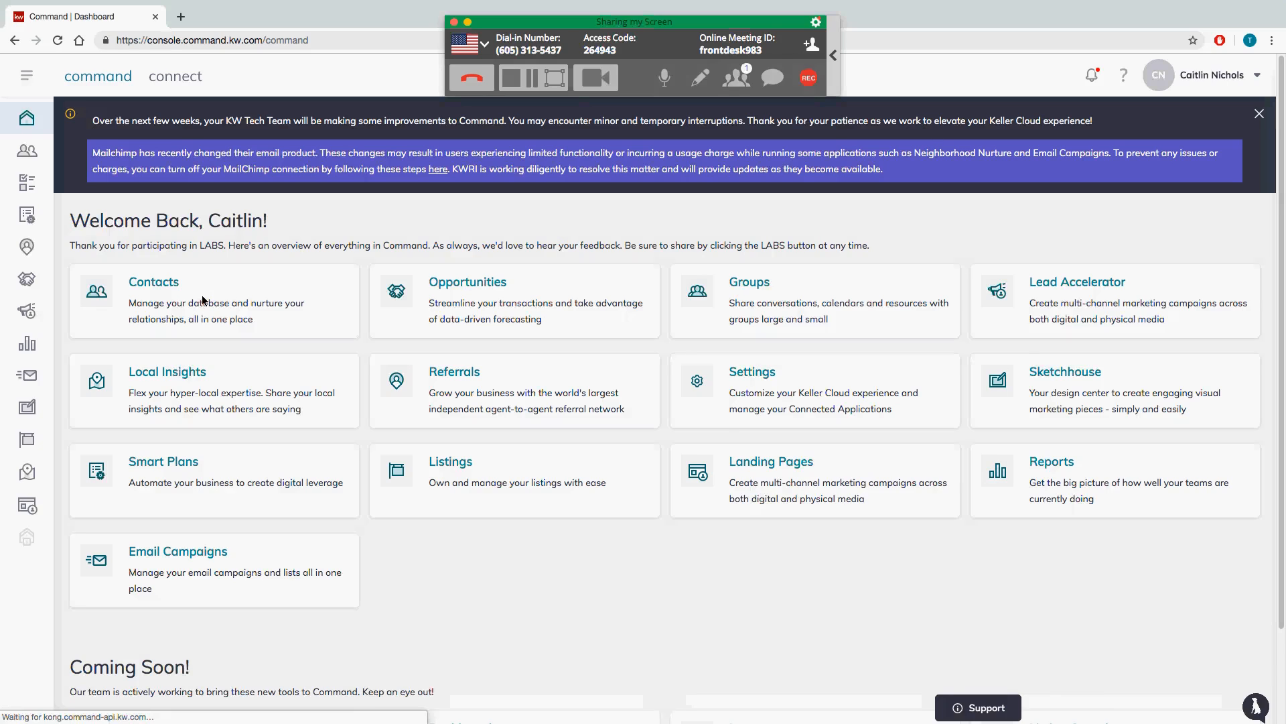
Step: Go to Contacts from the dashboard and start a new contact
{"action": "left_click", "coordinate": [199, 302]}
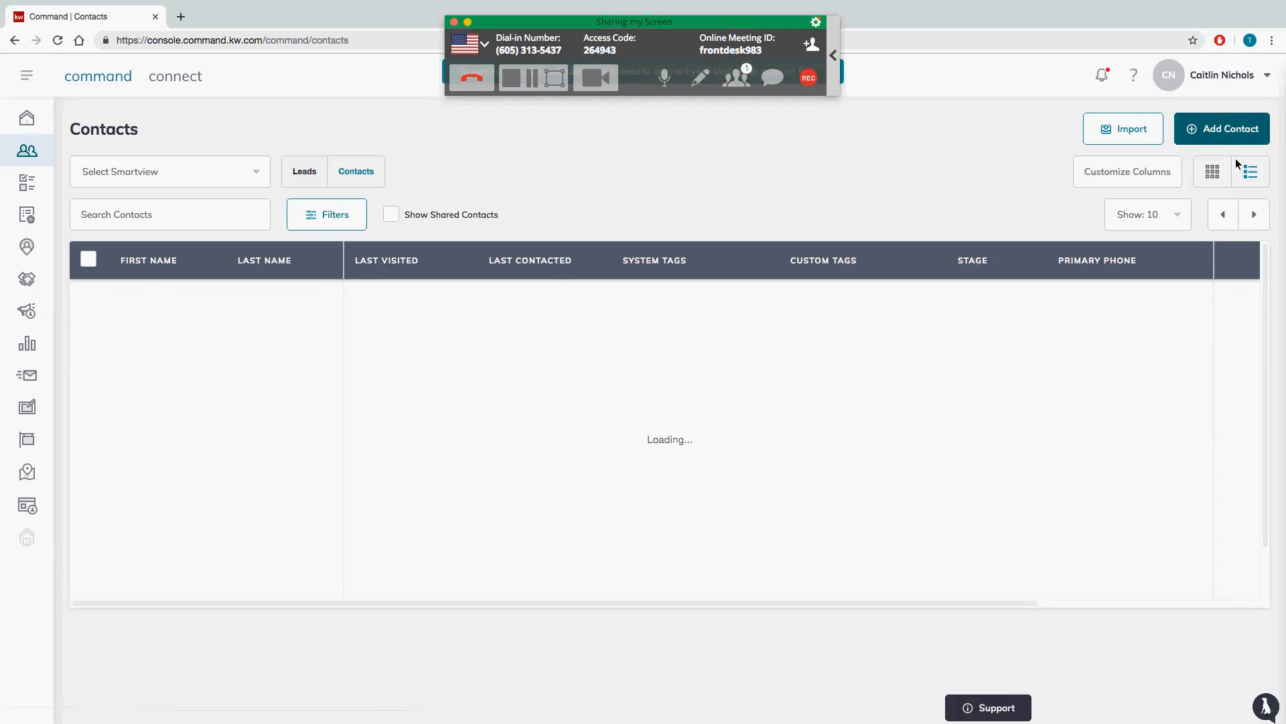
{"action": "left_click", "coordinate": [1234, 131]}
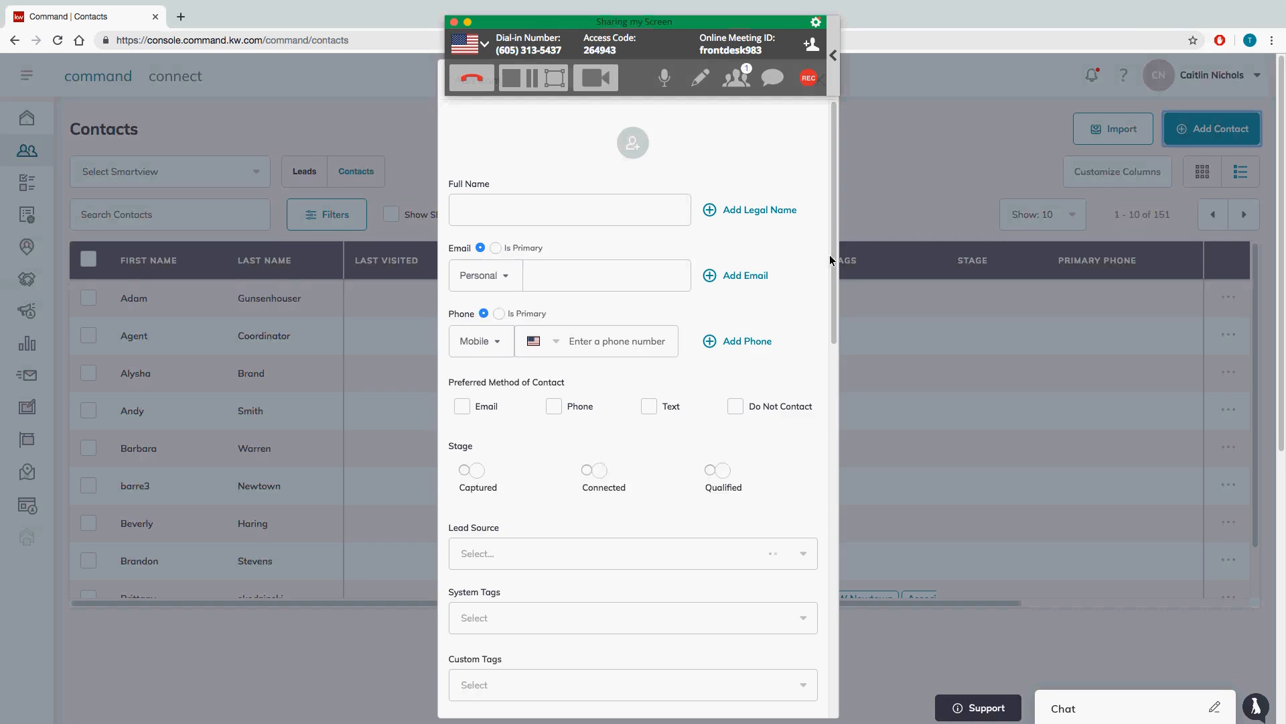
Step: Scroll the new-contact form down to reveal the Stage, Lead Source and About fields
{"action": "left_click_drag", "start_coordinate": [832, 250], "coordinate": [828, 201]}
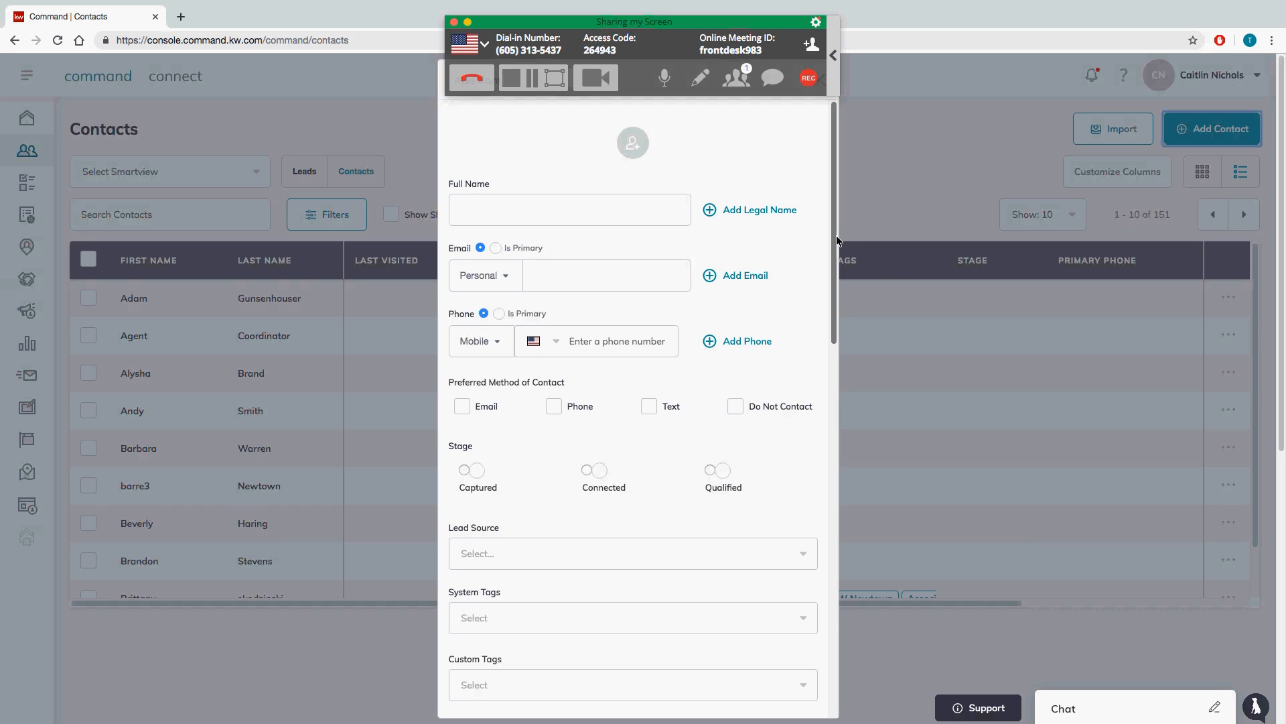
{"action": "scroll", "coordinate": [832, 233], "scroll_direction": "down", "scroll_amount": 1}
{"action": "left_click_drag", "start_coordinate": [832, 233], "coordinate": [829, 300]}
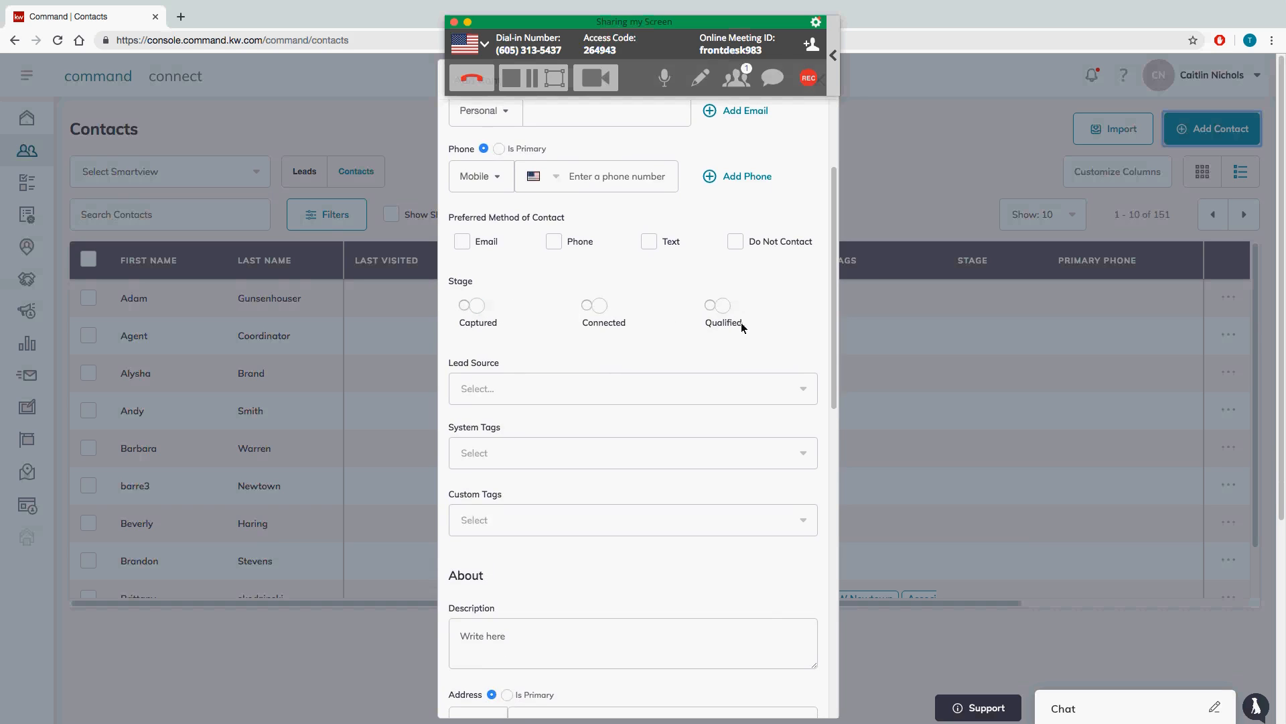
{"action": "left_click_drag", "start_coordinate": [832, 311], "coordinate": [835, 343]}
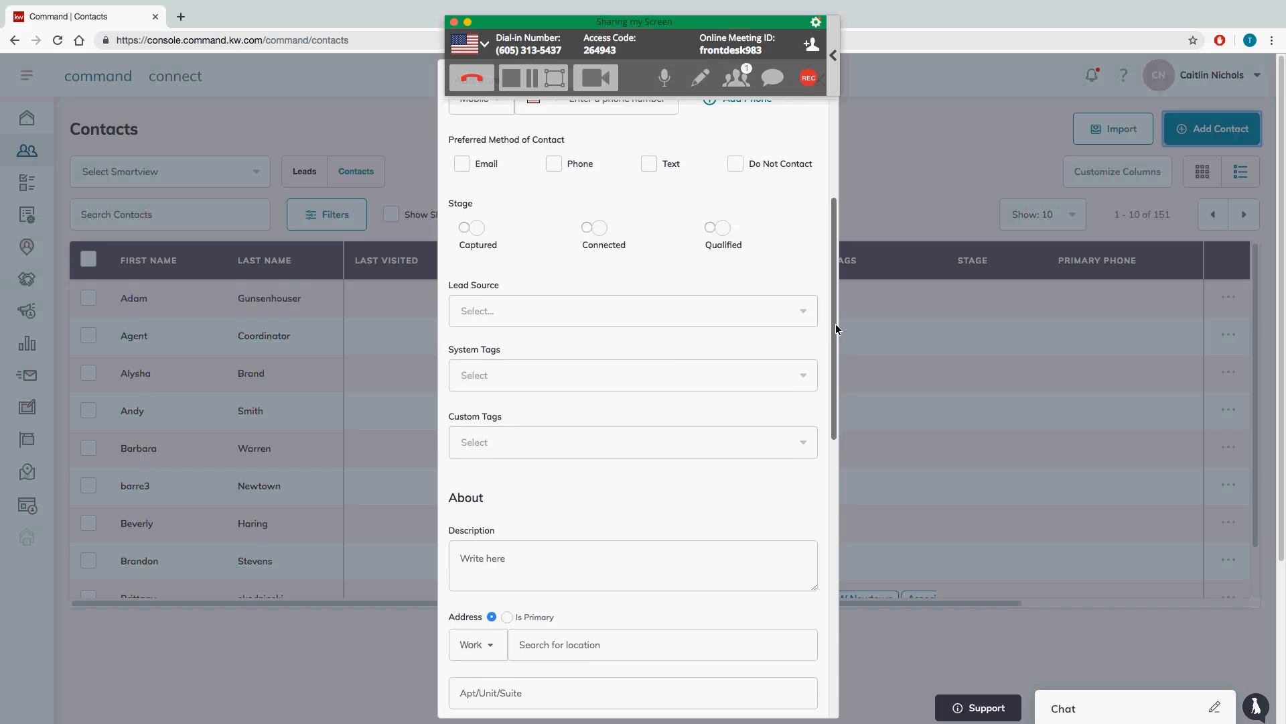
{"action": "left_click", "coordinate": [812, 315]}
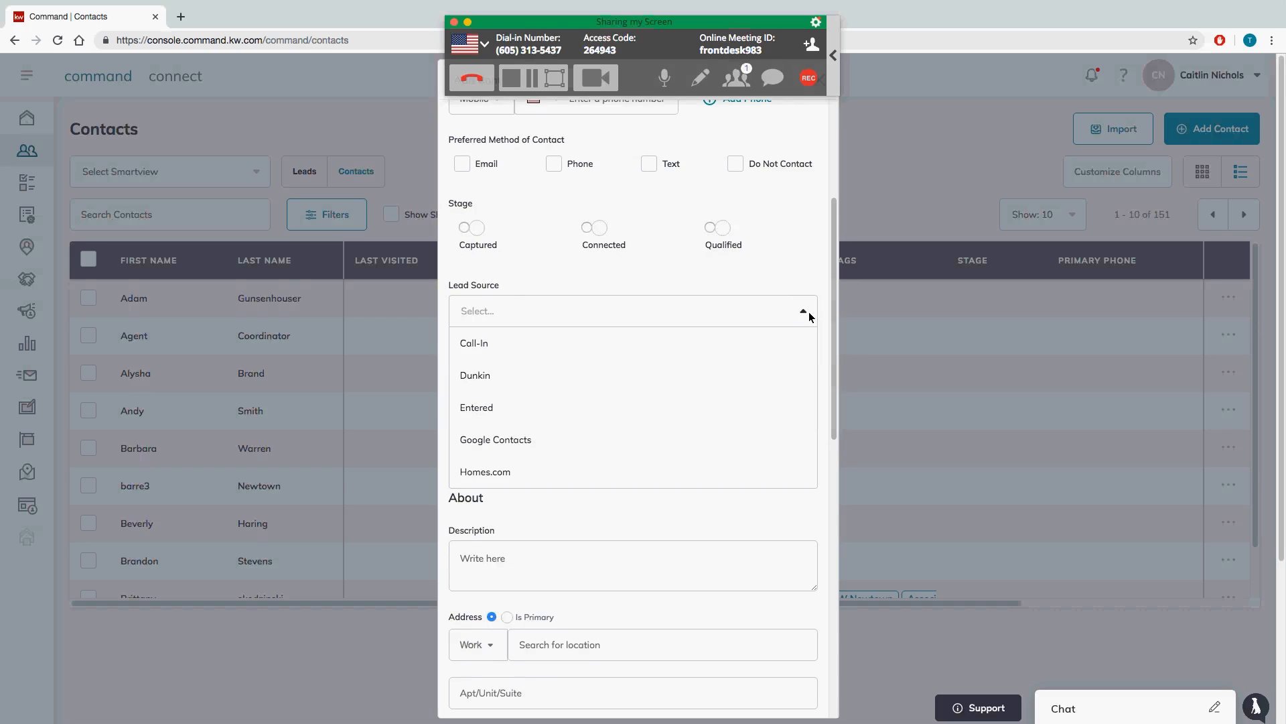
{"action": "left_click", "coordinate": [812, 280]}
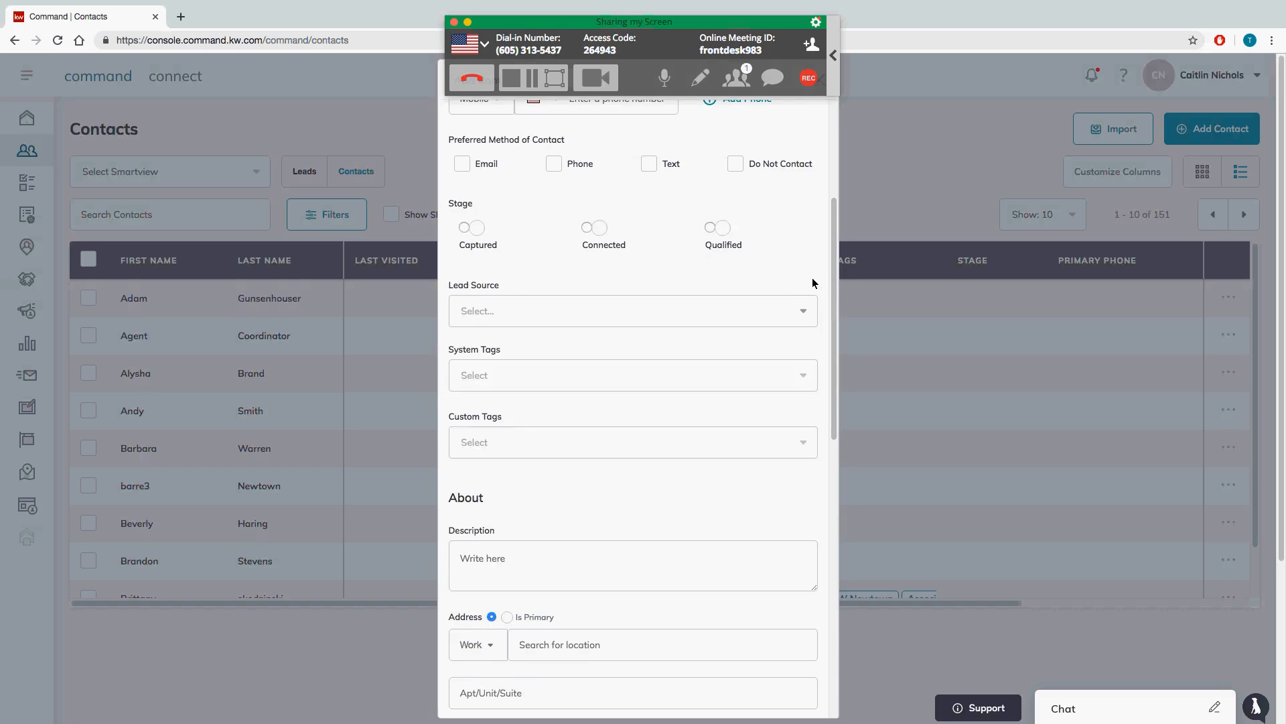
{"action": "left_click", "coordinate": [688, 317]}
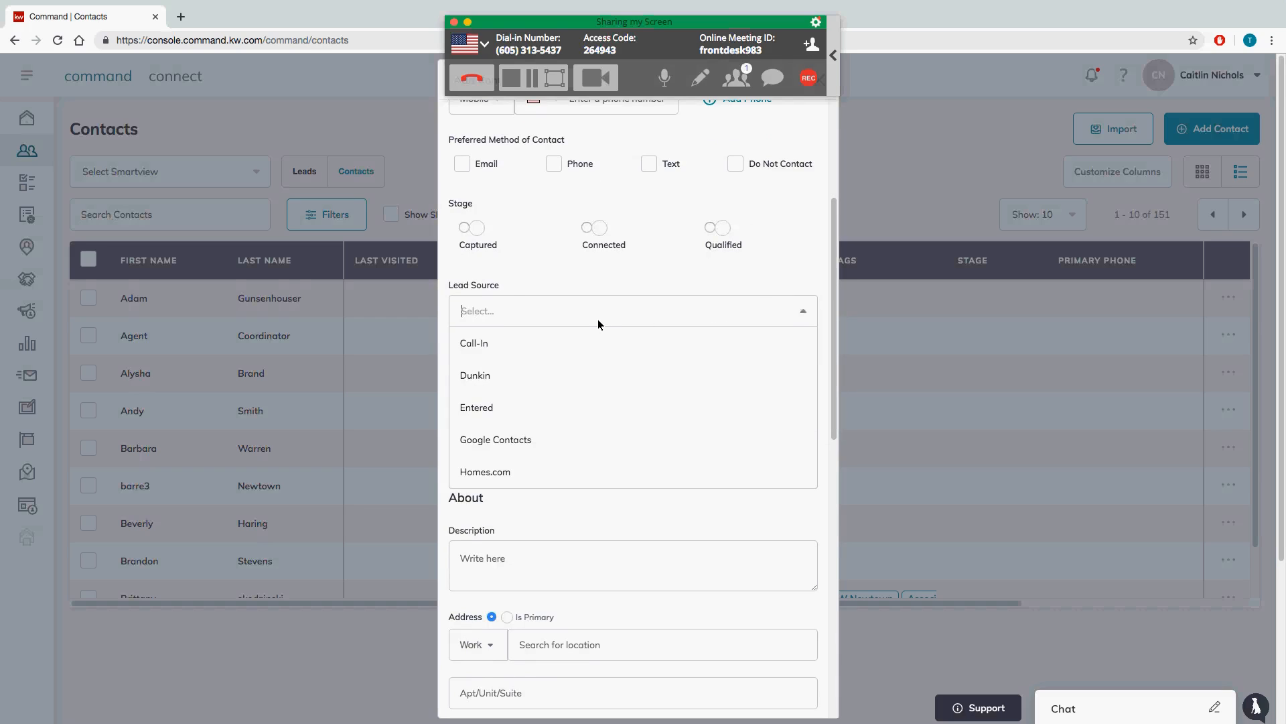
{"action": "type", "text": "zillow"}
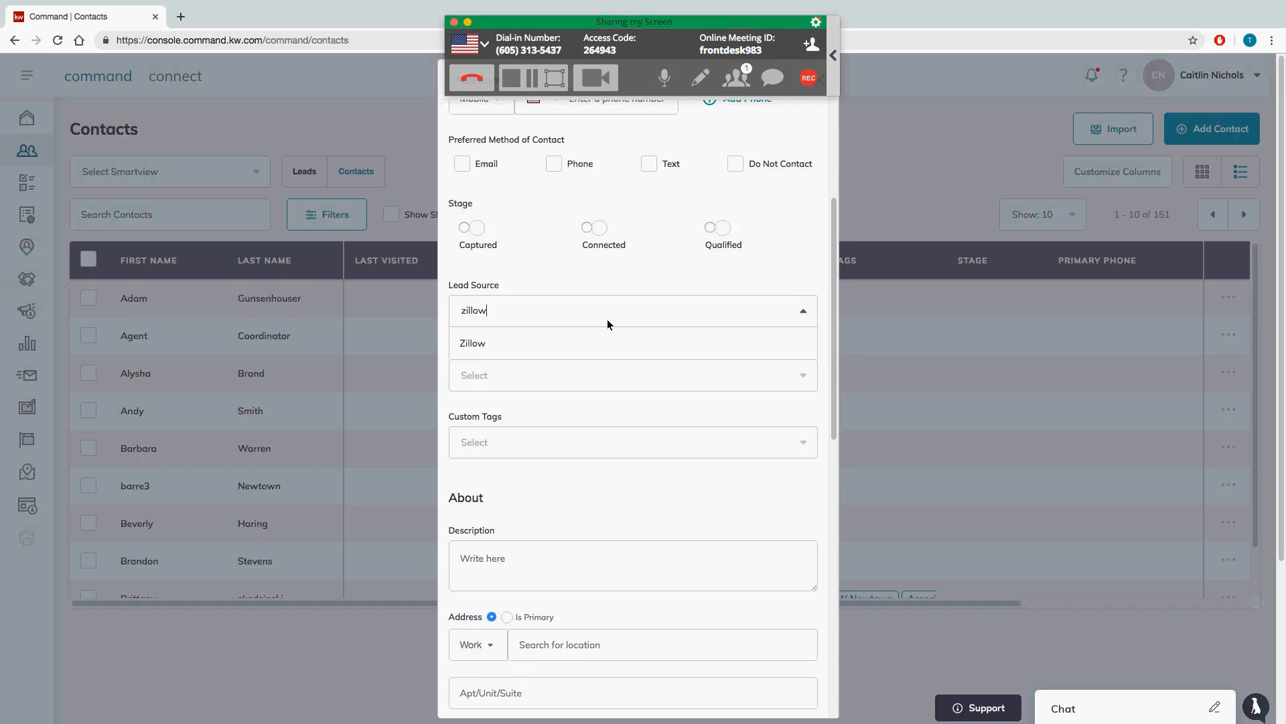
{"action": "key", "text": "BackSpace"}
{"action": "key", "text": "BackSpace"}
{"action": "key", "text": "BackSpace"}
{"action": "key", "text": "BackSpace"}
{"action": "key", "text": "BackSpace"}
{"action": "key", "text": "BackSpace"}
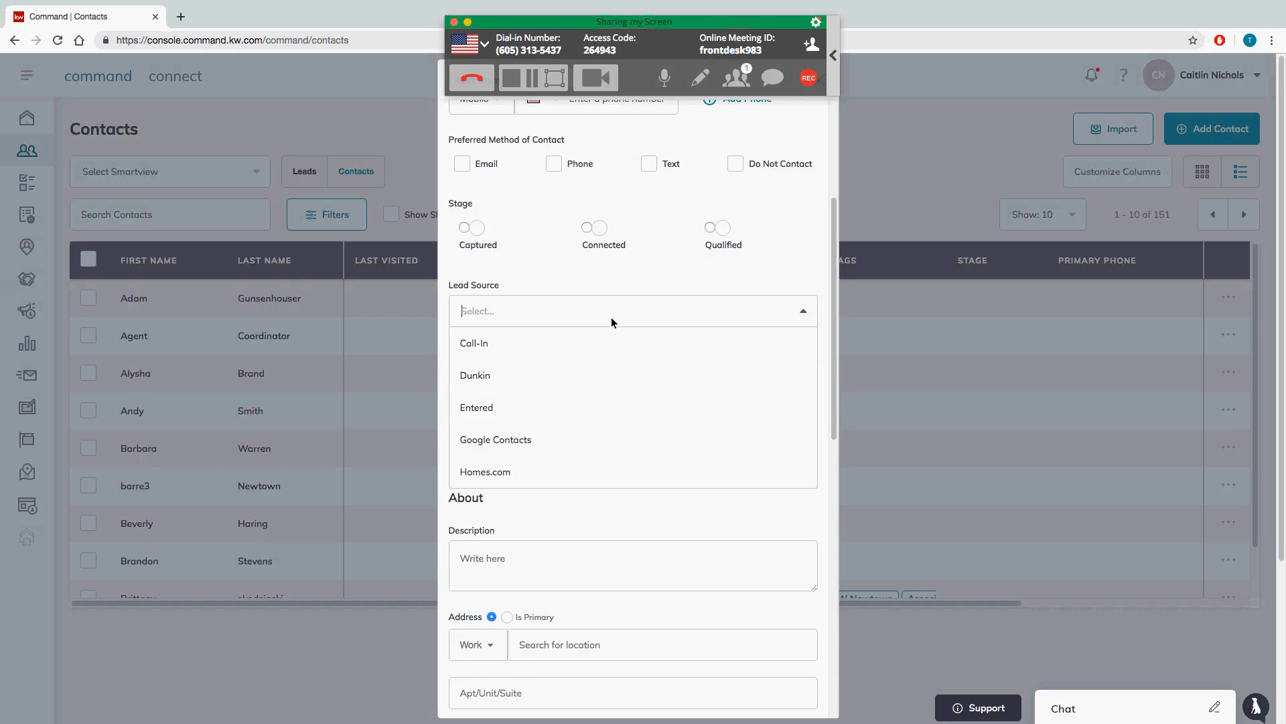
{"action": "type", "text": "eedge"}
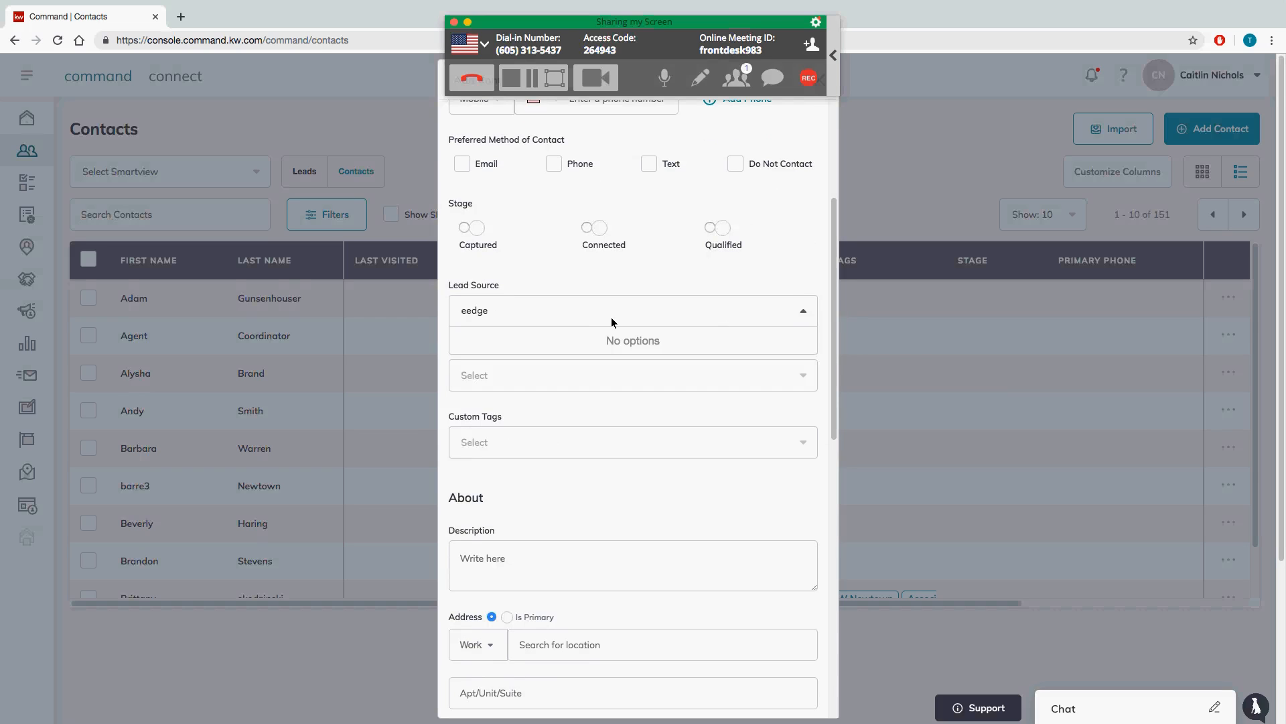
{"action": "key", "text": "BackSpace"}
{"action": "key", "text": "BackSpace"}
{"action": "key", "text": "BackSpace"}
{"action": "key", "text": "BackSpace"}
{"action": "key", "text": "BackSpace"}
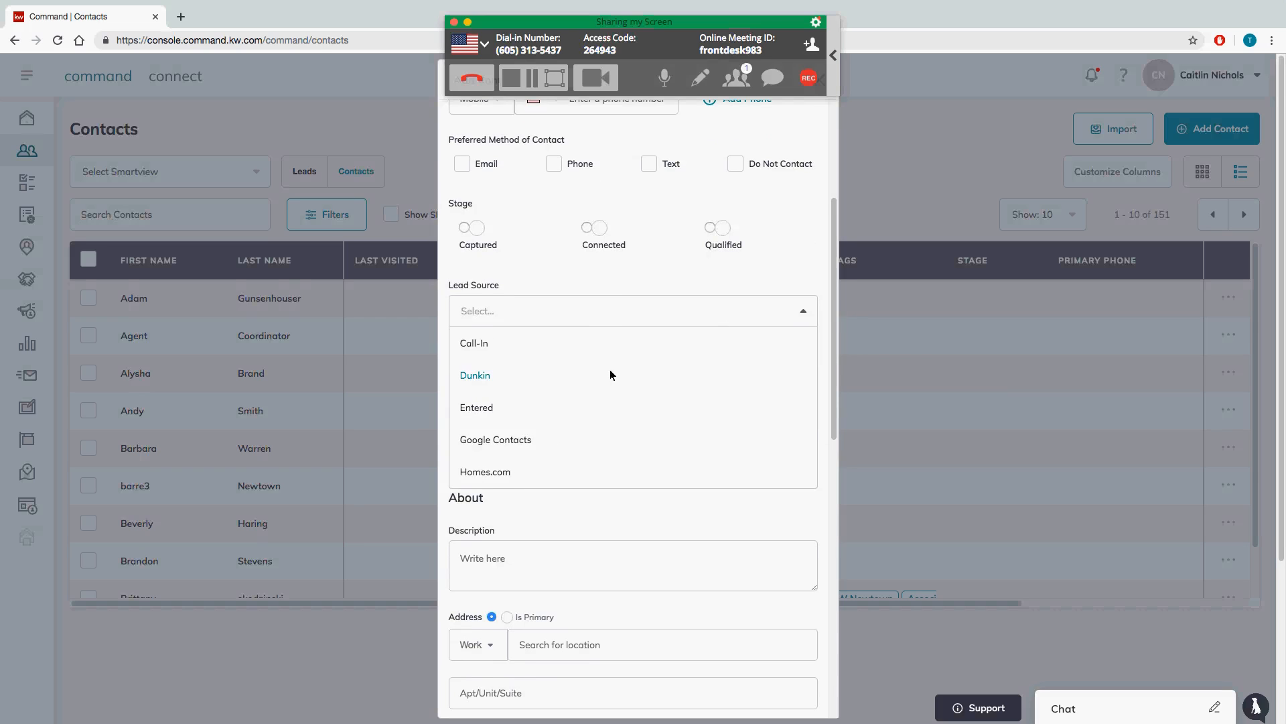
{"action": "scroll", "coordinate": [610, 369], "scroll_direction": "up", "scroll_amount": 2}
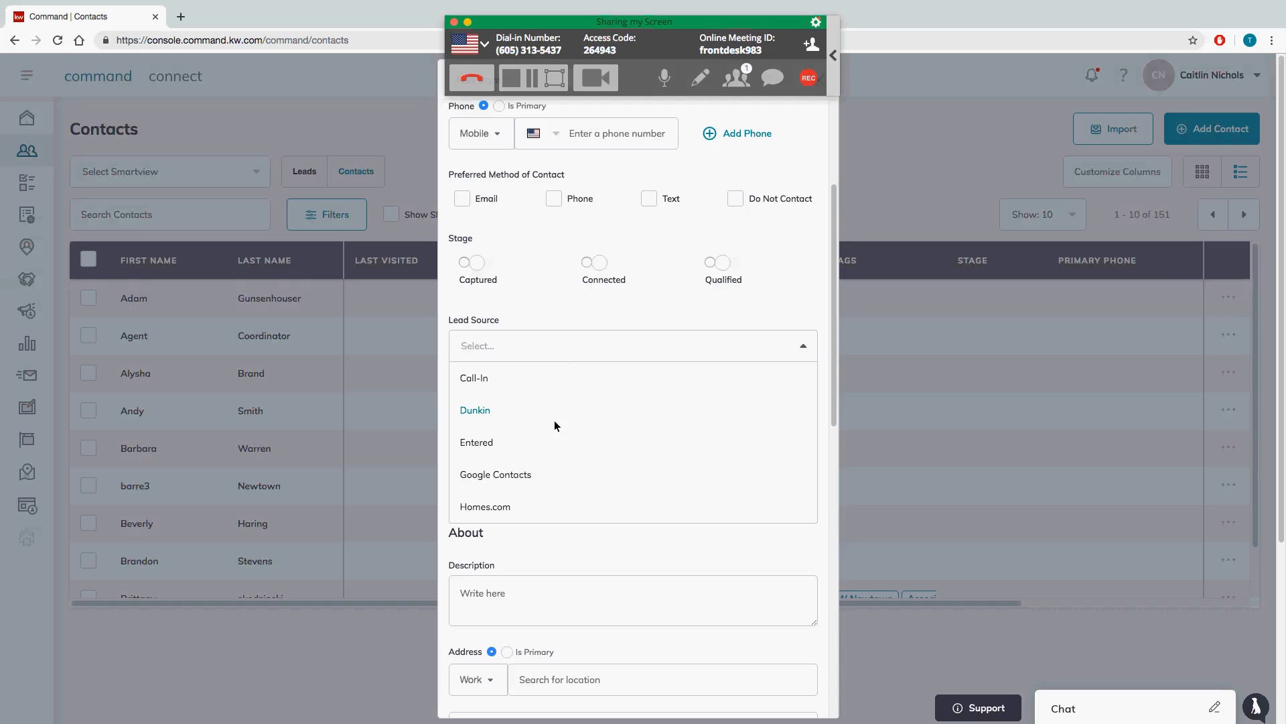
{"action": "left_click", "coordinate": [557, 323]}
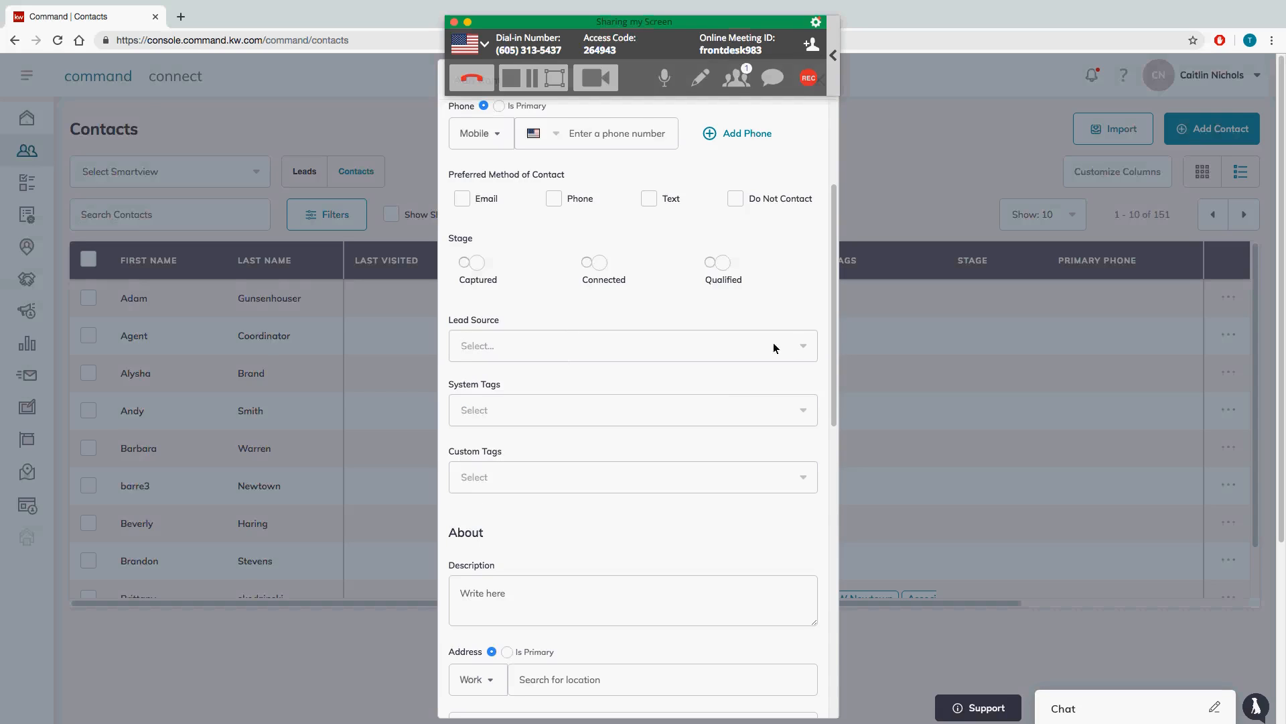
{"action": "scroll", "coordinate": [833, 341], "scroll_direction": "down", "scroll_amount": 3}
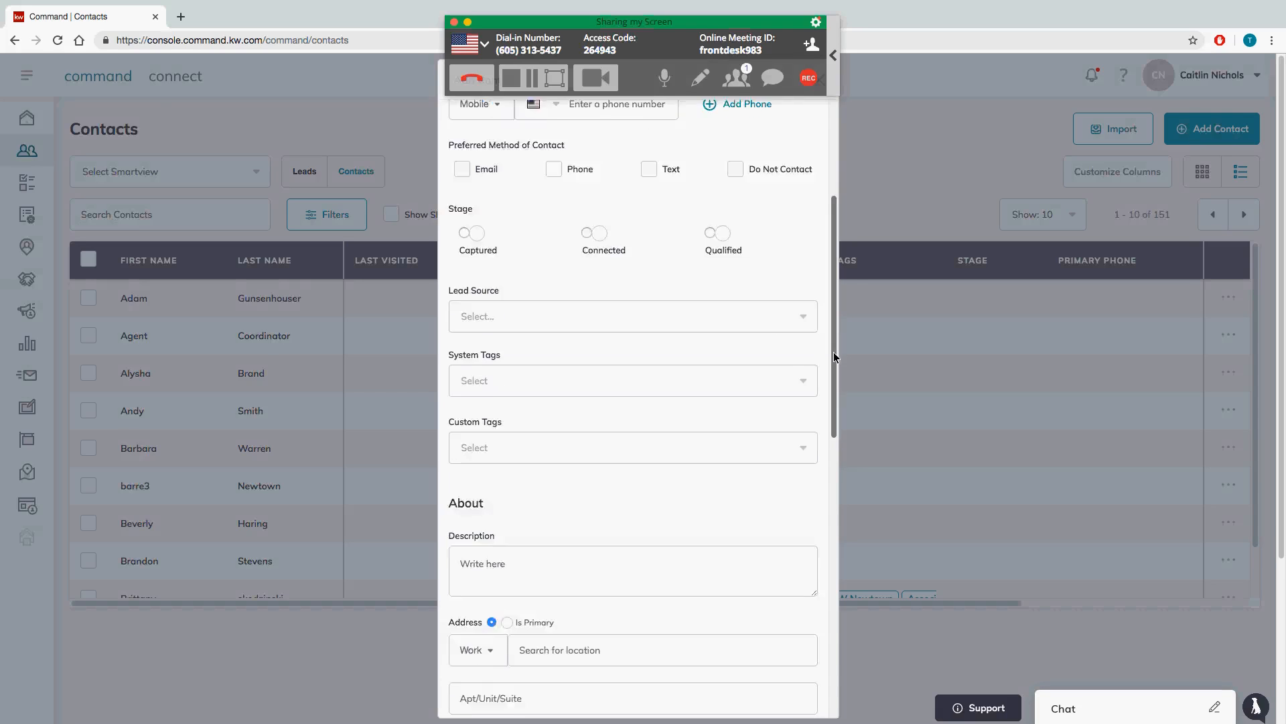
{"action": "left_click", "coordinate": [514, 245]}
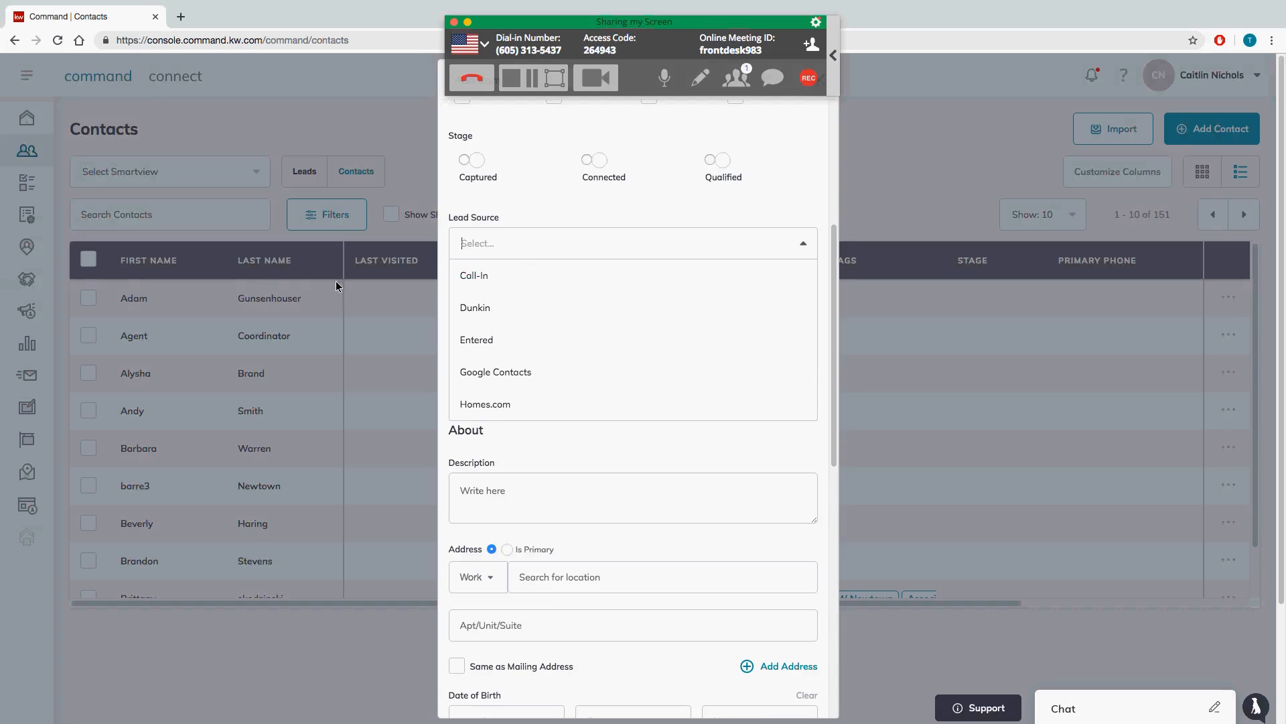
{"action": "left_click", "coordinate": [521, 223]}
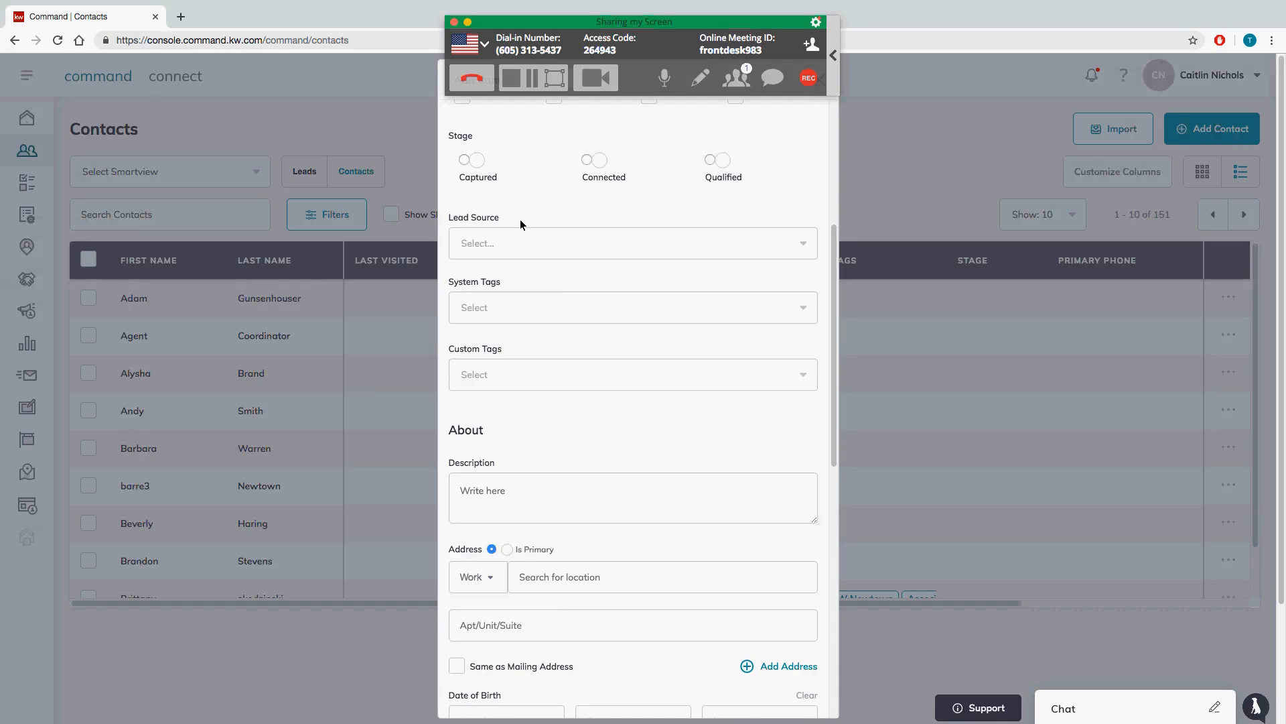
{"action": "left_click", "coordinate": [545, 305]}
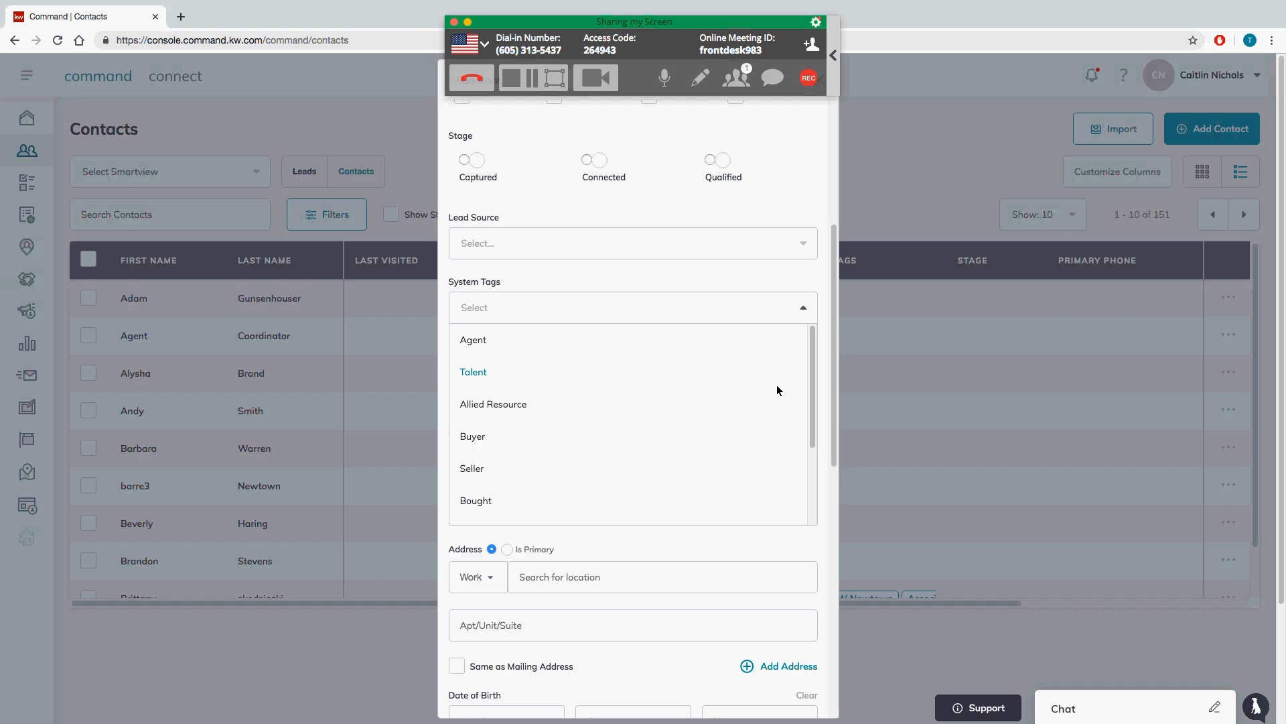
{"action": "left_click_drag", "start_coordinate": [812, 404], "coordinate": [815, 484]}
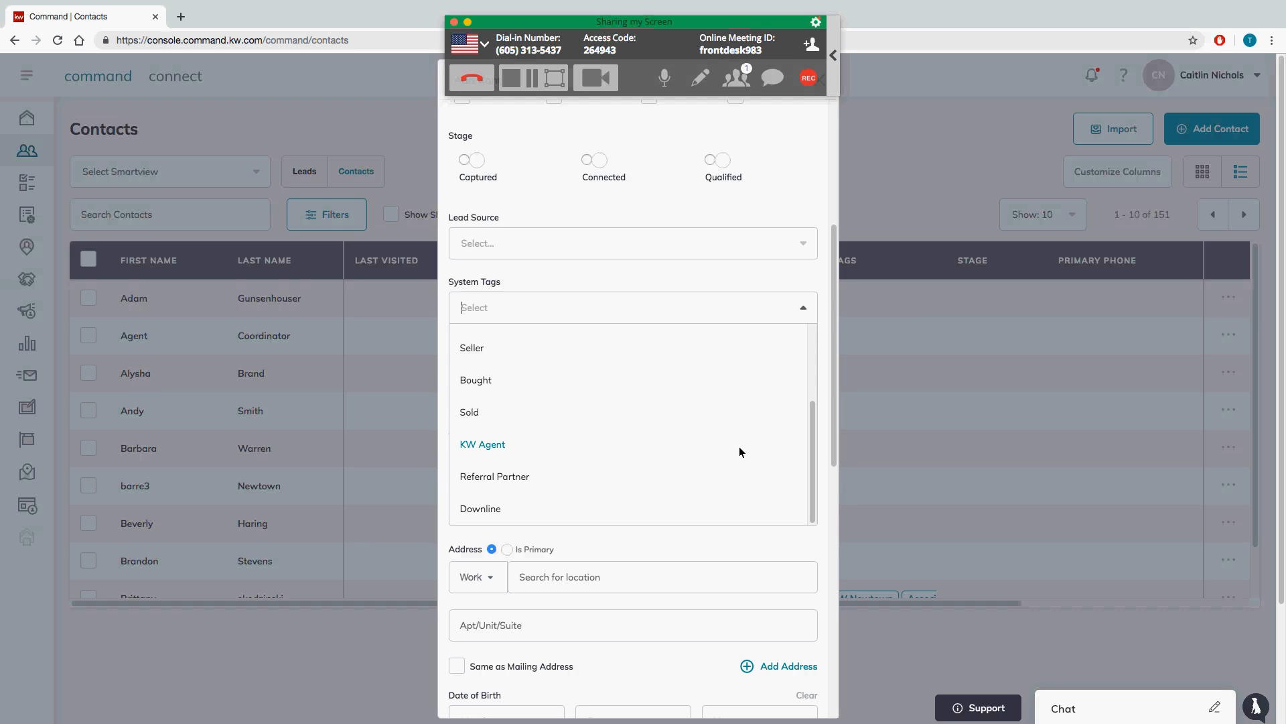
{"action": "left_click", "coordinate": [804, 309]}
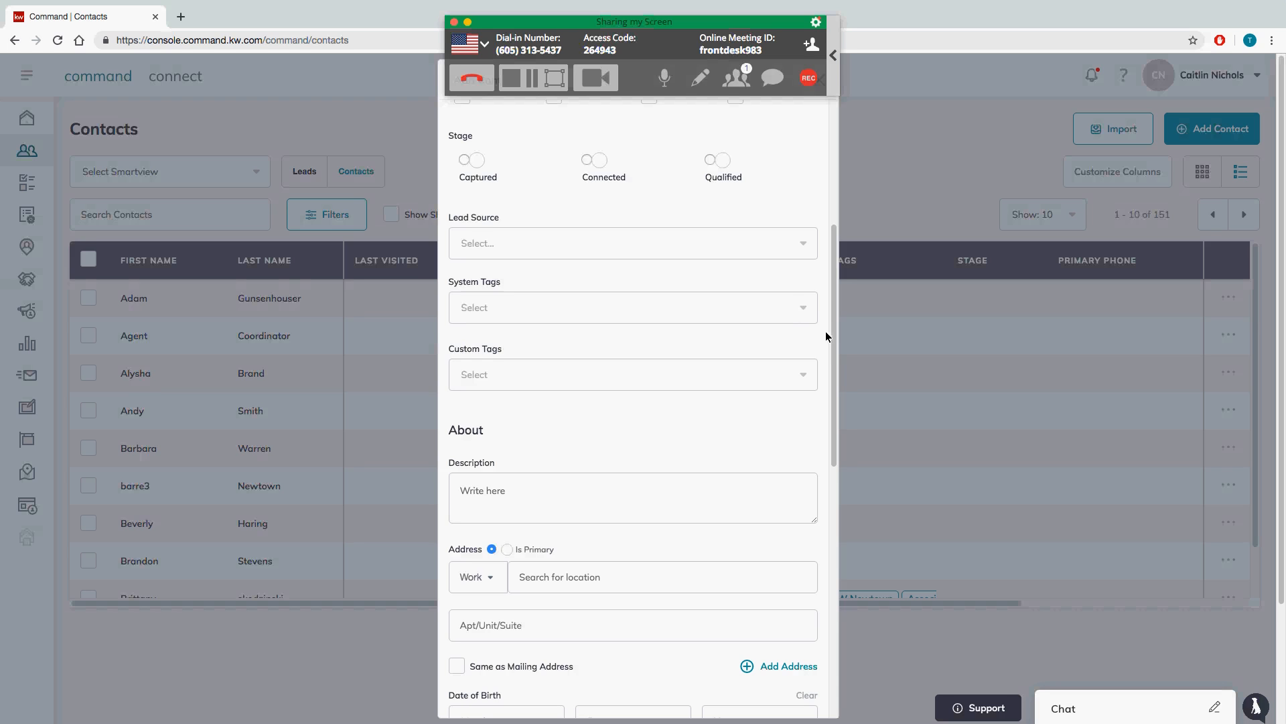
{"action": "left_click_drag", "start_coordinate": [835, 332], "coordinate": [835, 348]}
{"action": "left_click", "coordinate": [760, 341]}
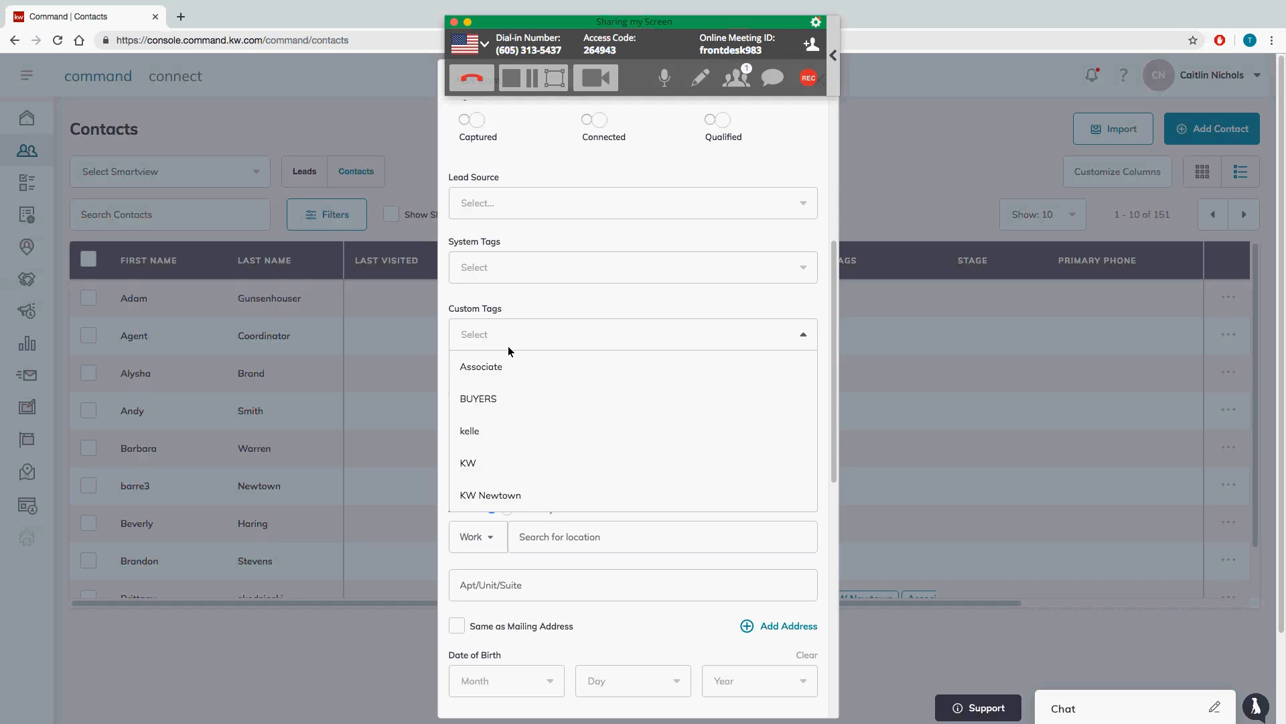
{"action": "type", "text": "Class"}
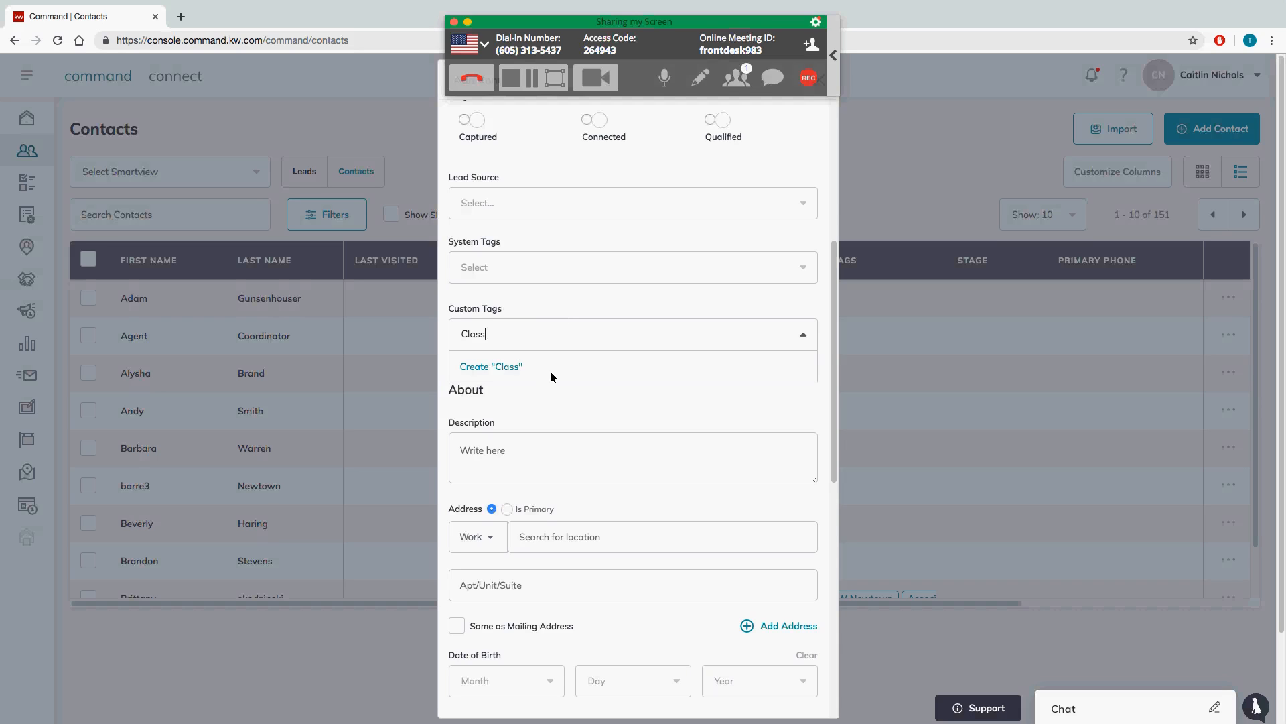
{"action": "left_click", "coordinate": [541, 372]}
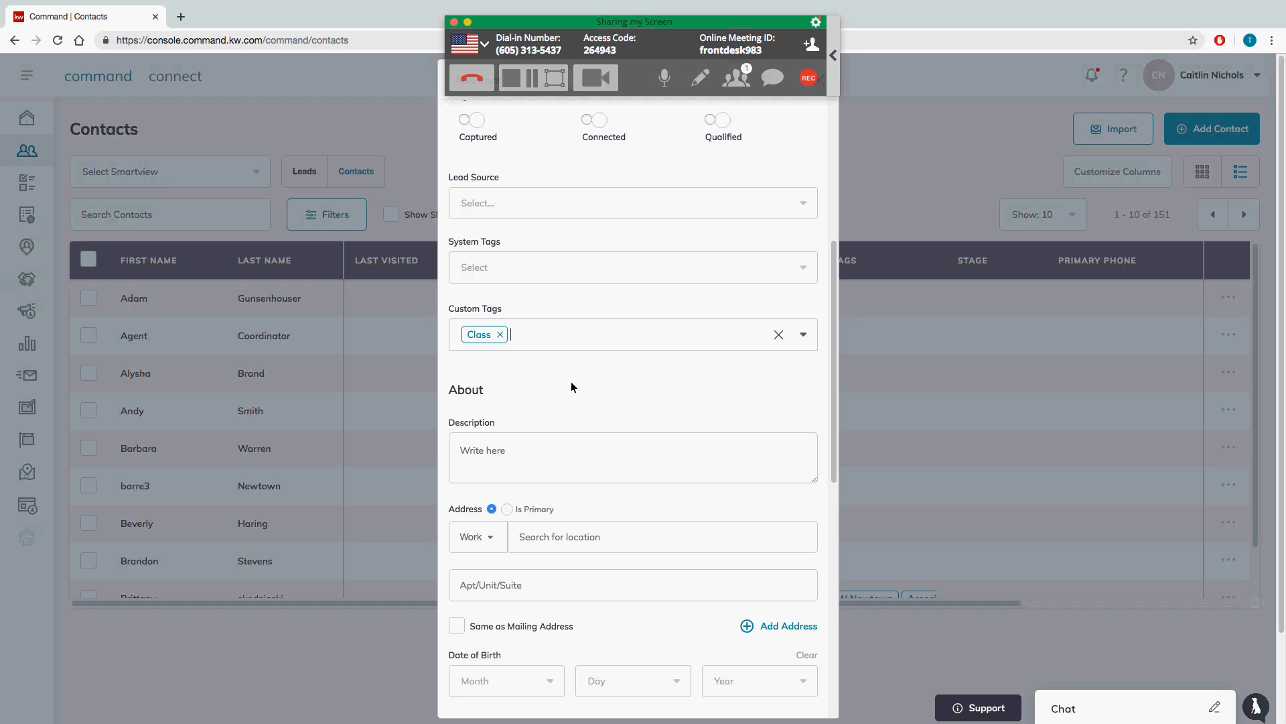
{"action": "left_click", "coordinate": [802, 342]}
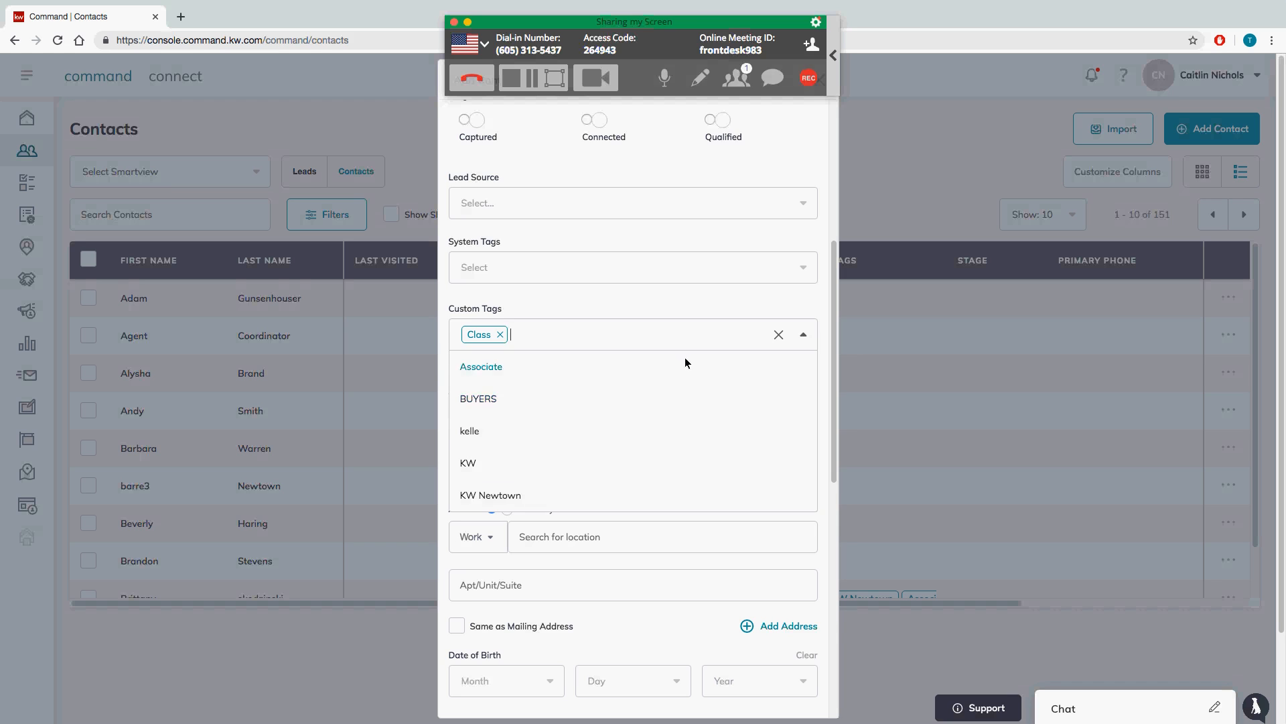
{"action": "left_click", "coordinate": [693, 316]}
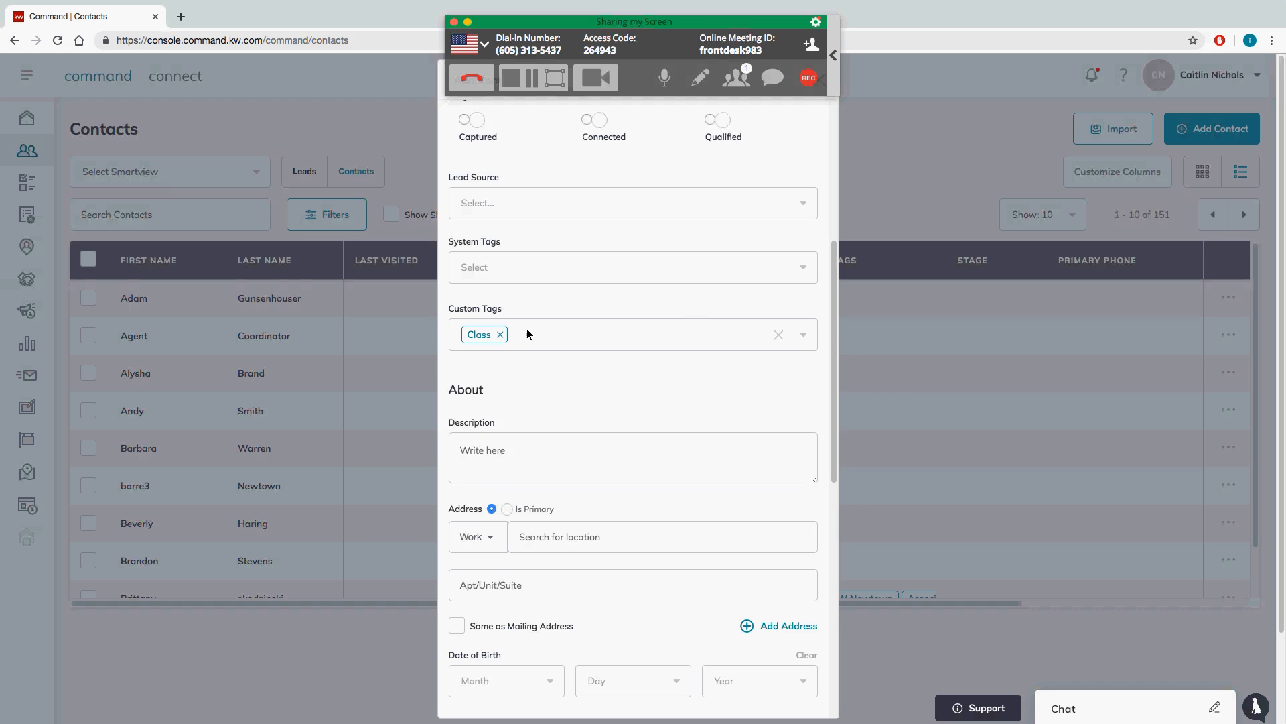
{"action": "scroll", "coordinate": [544, 365], "scroll_direction": "up", "scroll_amount": 1}
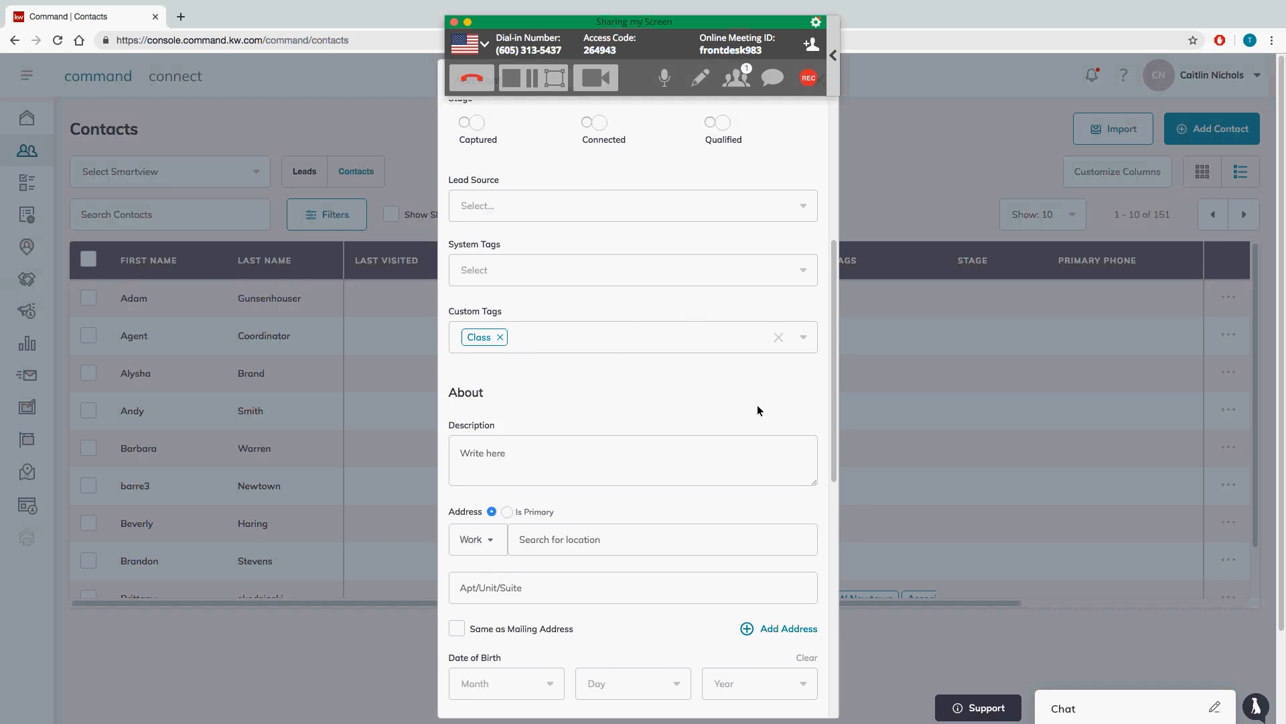
{"action": "left_click_drag", "start_coordinate": [834, 396], "coordinate": [831, 474]}
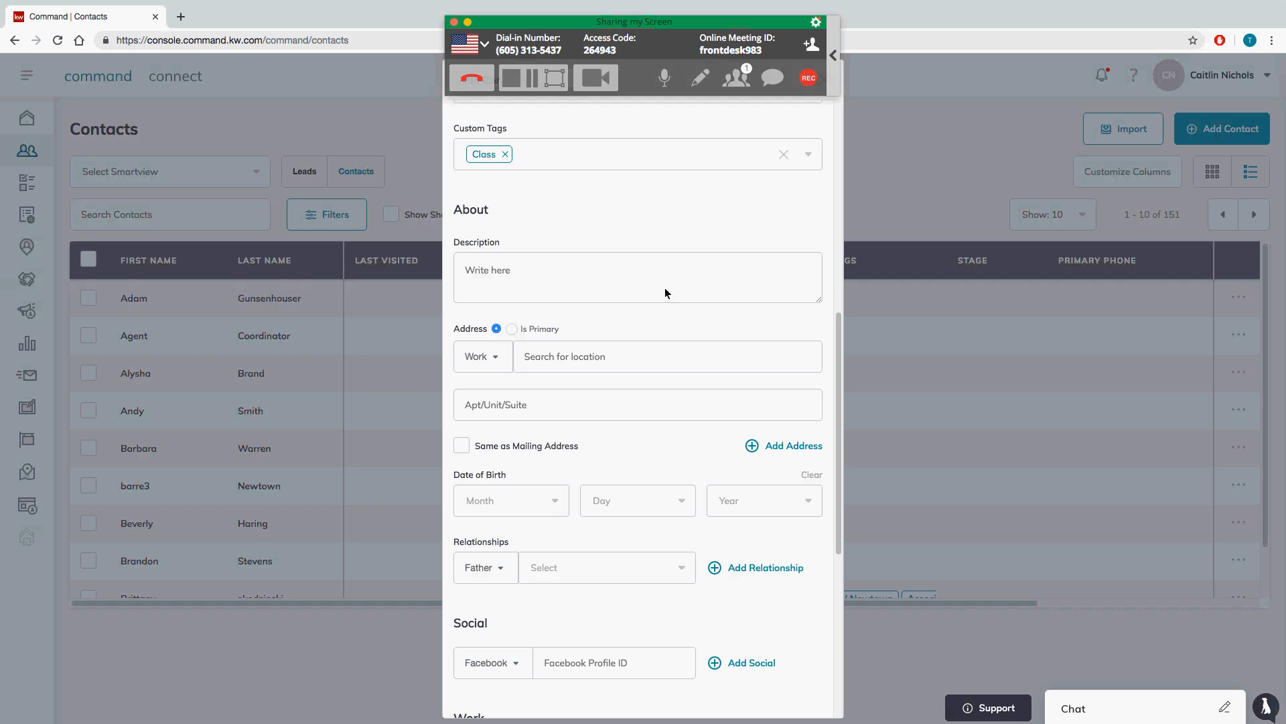
Step: Enter the contact's work address by searching and choosing the matching suggested street address
{"action": "left_click", "coordinate": [616, 357]}
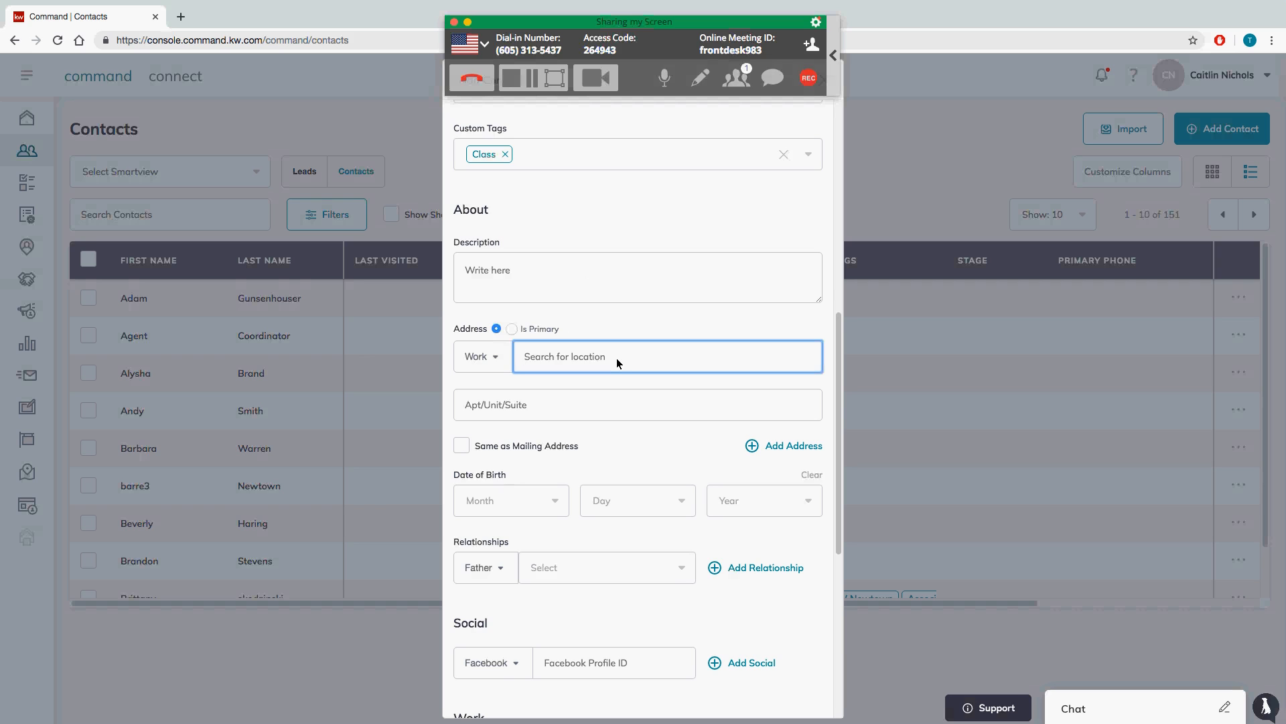
{"action": "type", "text": "12"}
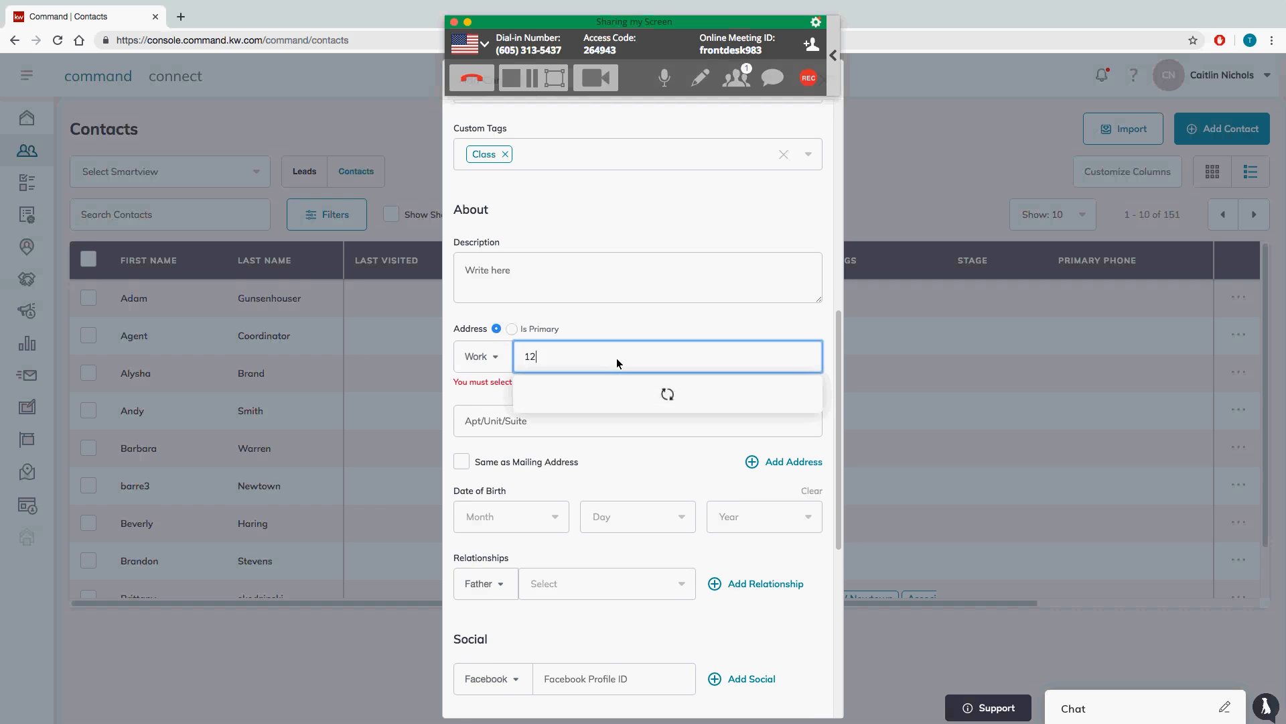
{"action": "type", "text": " terr"}
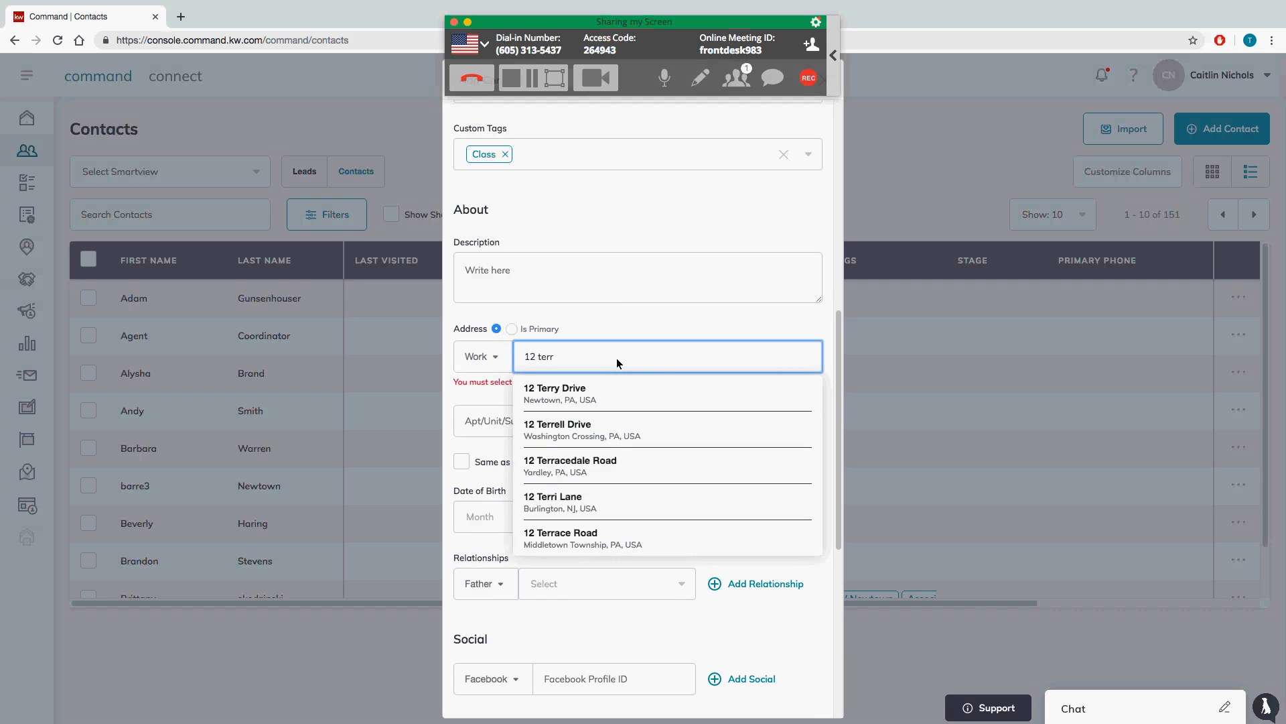
{"action": "left_click", "coordinate": [657, 381]}
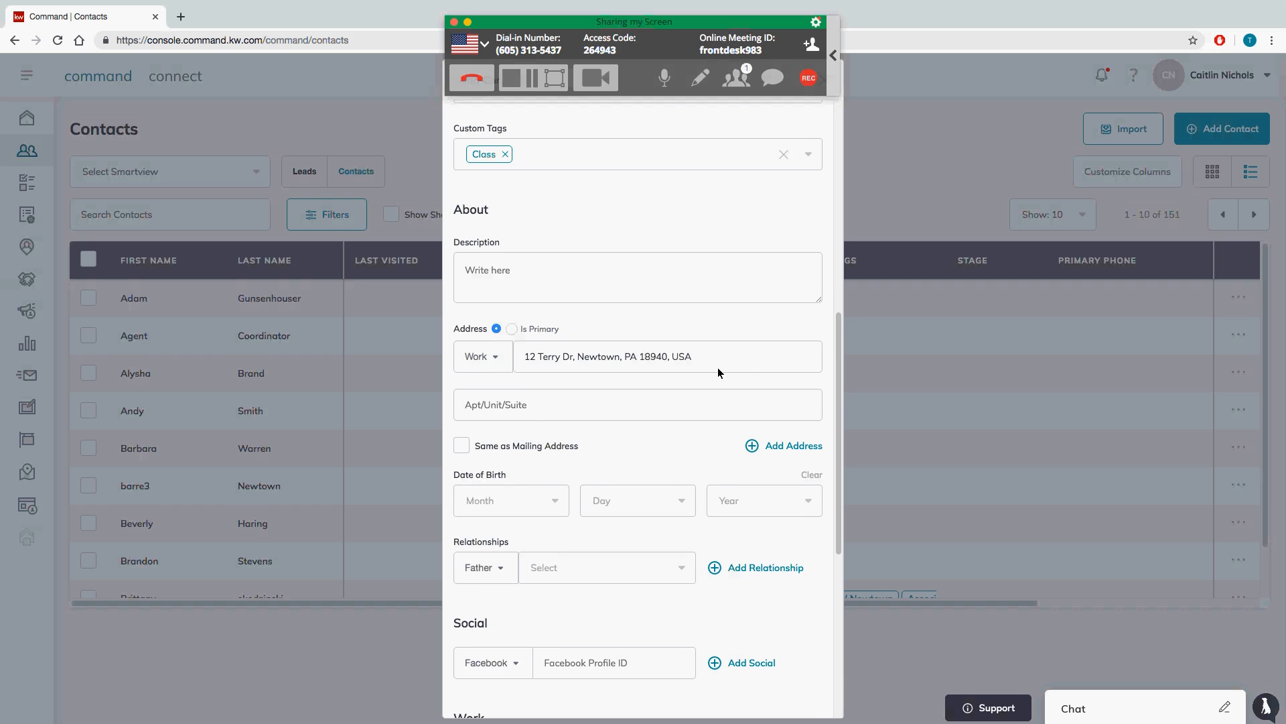
{"action": "scroll", "coordinate": [718, 373], "scroll_direction": "up", "scroll_amount": 1}
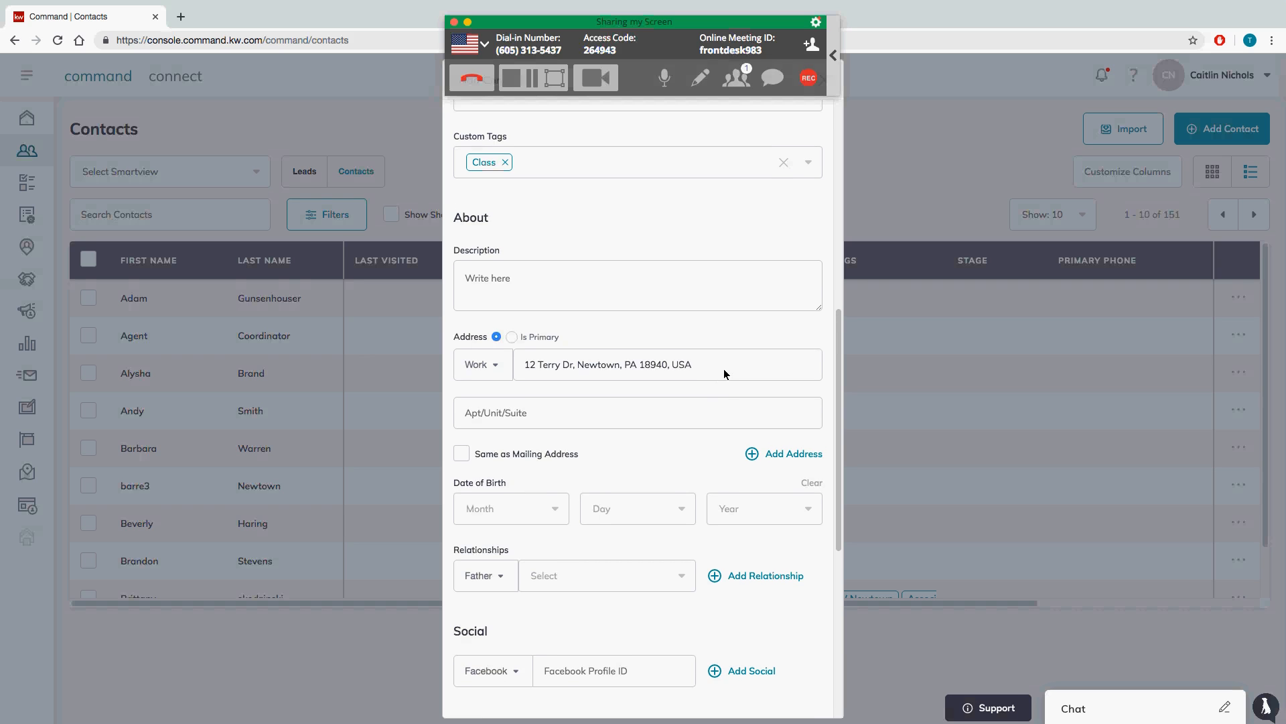
{"action": "left_click_drag", "start_coordinate": [838, 348], "coordinate": [838, 446]}
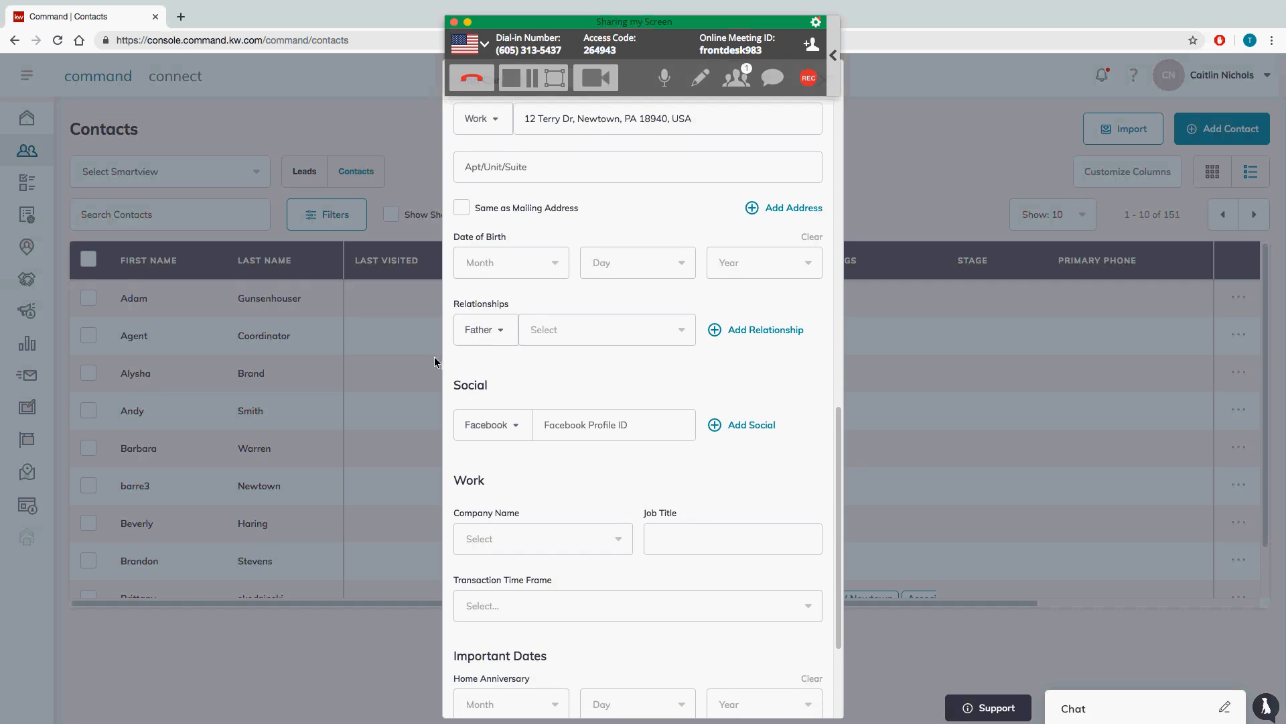
Step: Link an existing contact as Spouse, then add a second, empty relationship entry
{"action": "left_click", "coordinate": [489, 336]}
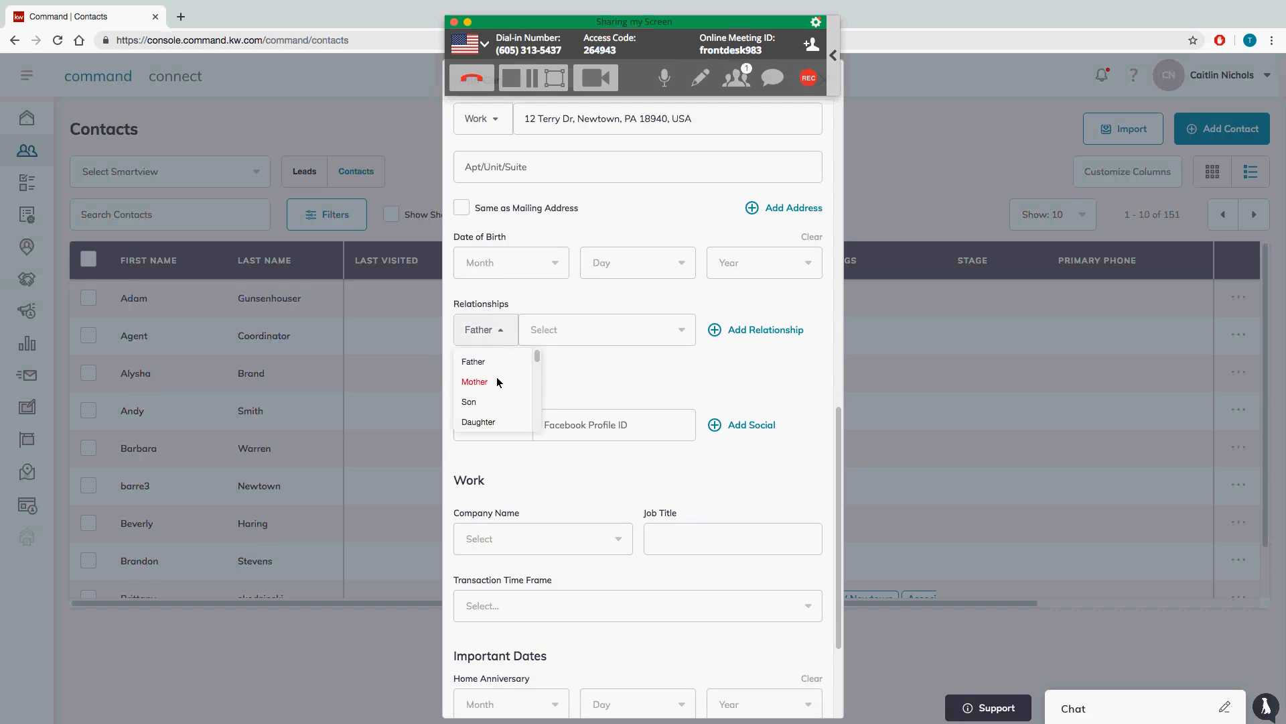
{"action": "scroll", "coordinate": [539, 377], "scroll_direction": "down", "scroll_amount": 2}
{"action": "left_click", "coordinate": [514, 404]}
{"action": "left_click", "coordinate": [552, 335]}
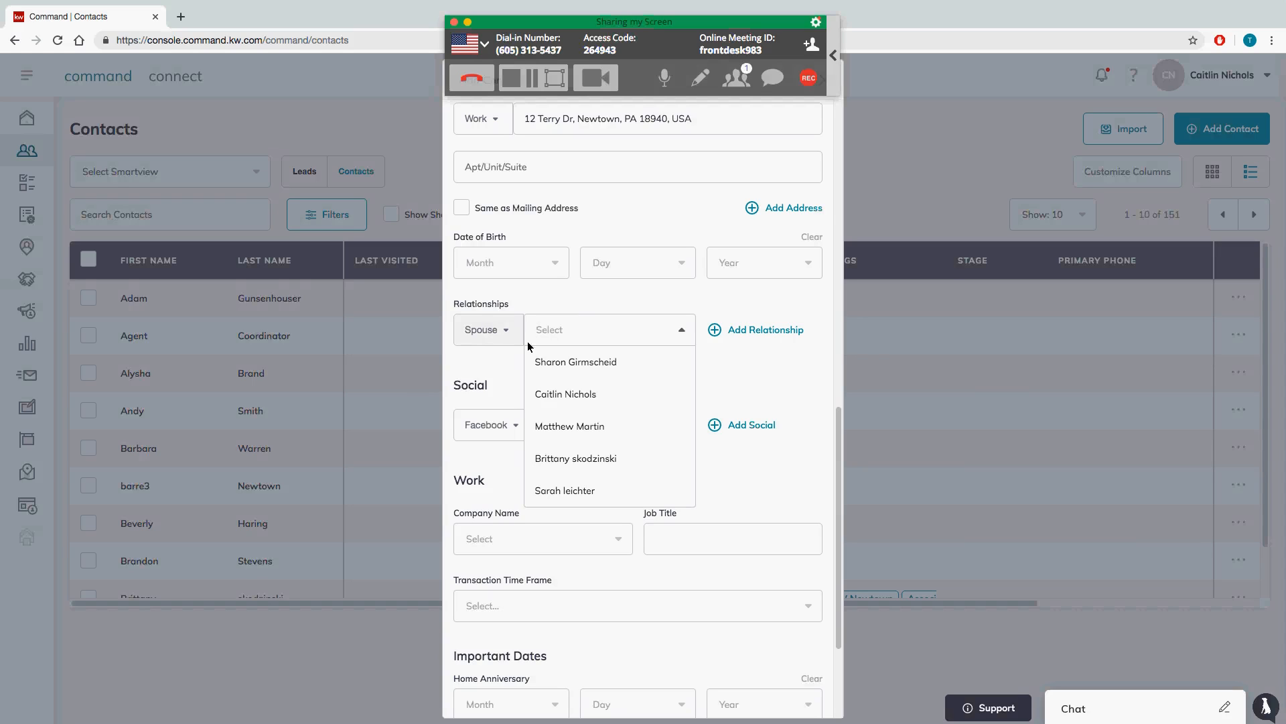
{"action": "left_click", "coordinate": [573, 399]}
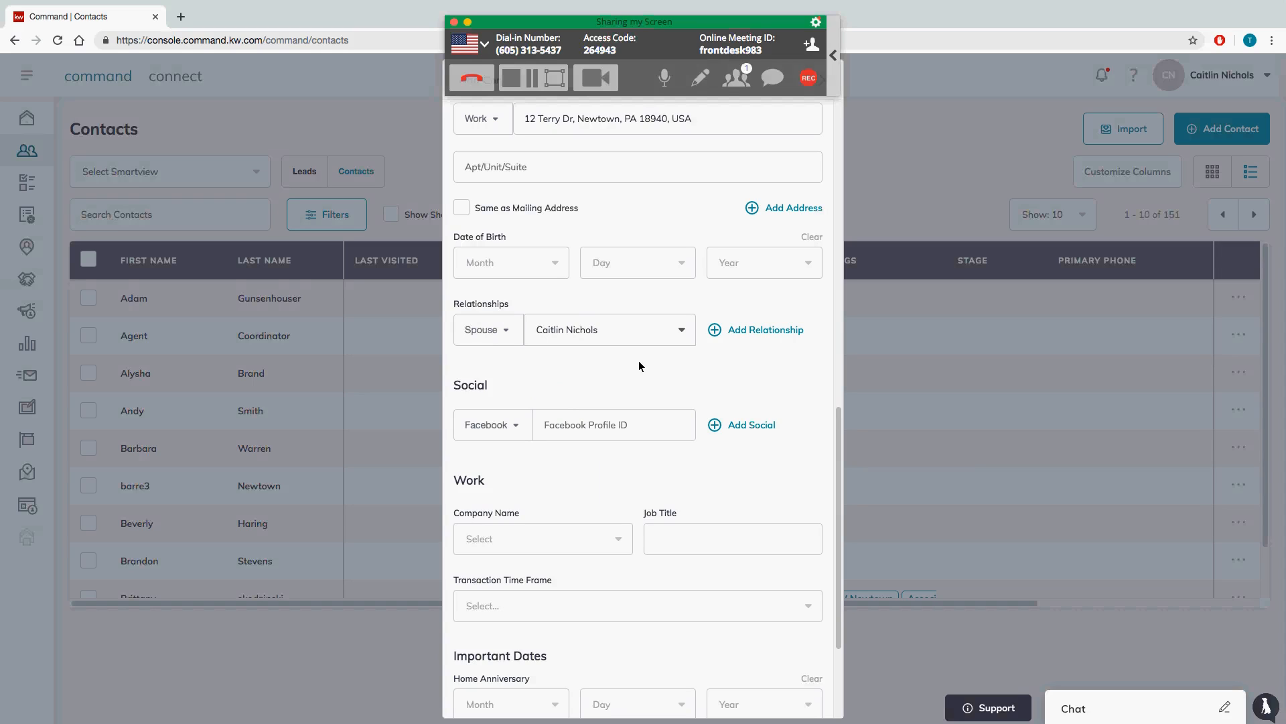
{"action": "left_click", "coordinate": [729, 330]}
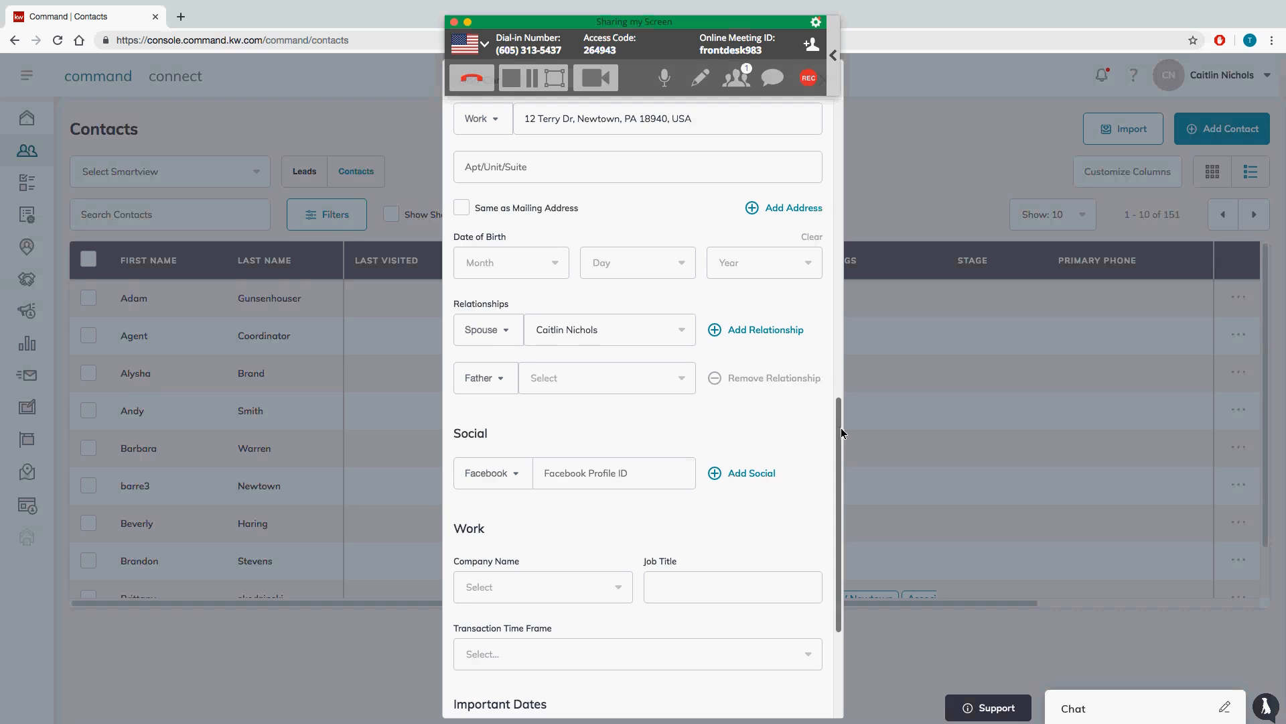
{"action": "left_click_drag", "start_coordinate": [841, 430], "coordinate": [843, 478]}
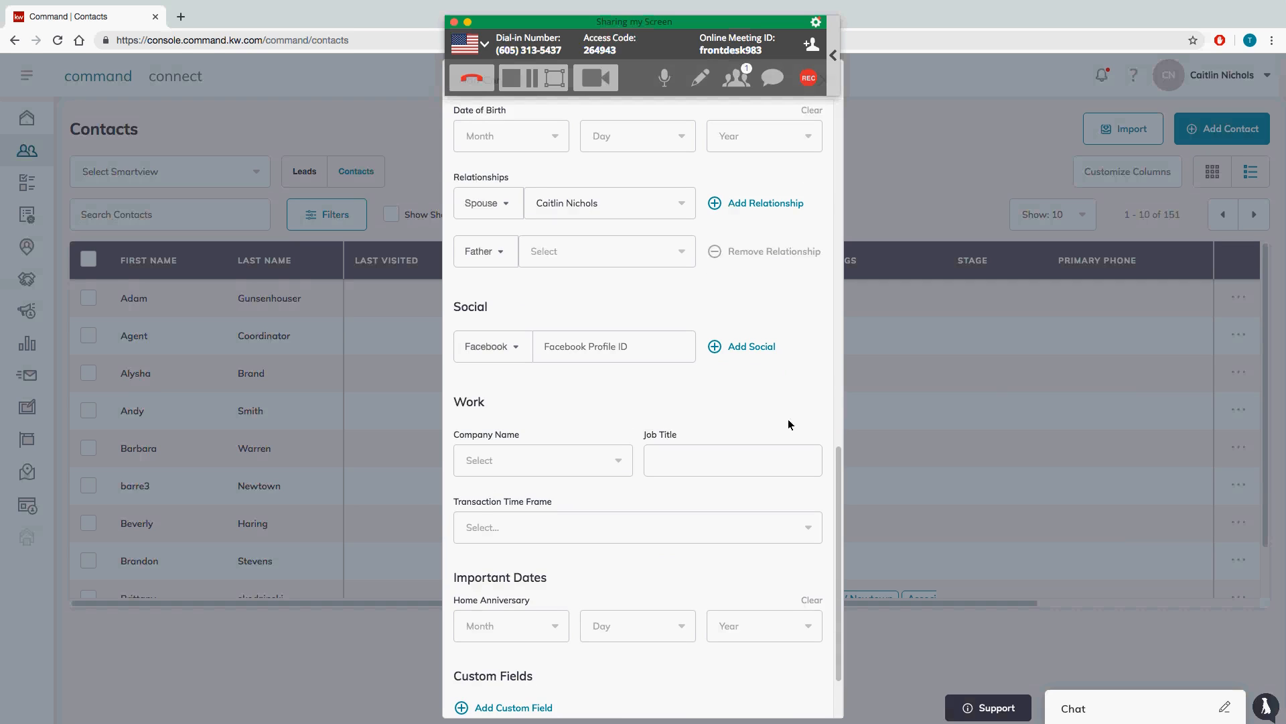
{"action": "left_click_drag", "start_coordinate": [840, 464], "coordinate": [841, 489]}
{"action": "left_click", "coordinate": [577, 295]}
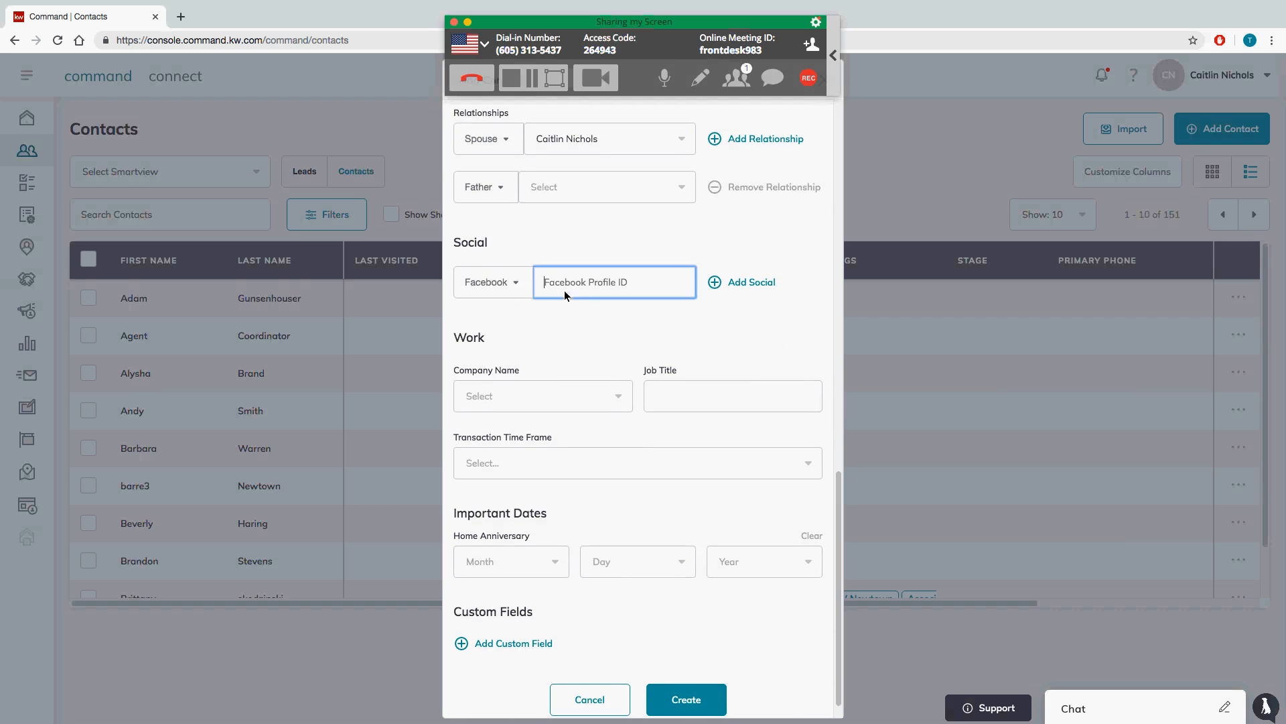
{"action": "left_click", "coordinate": [508, 280]}
{"action": "left_click", "coordinate": [494, 353]}
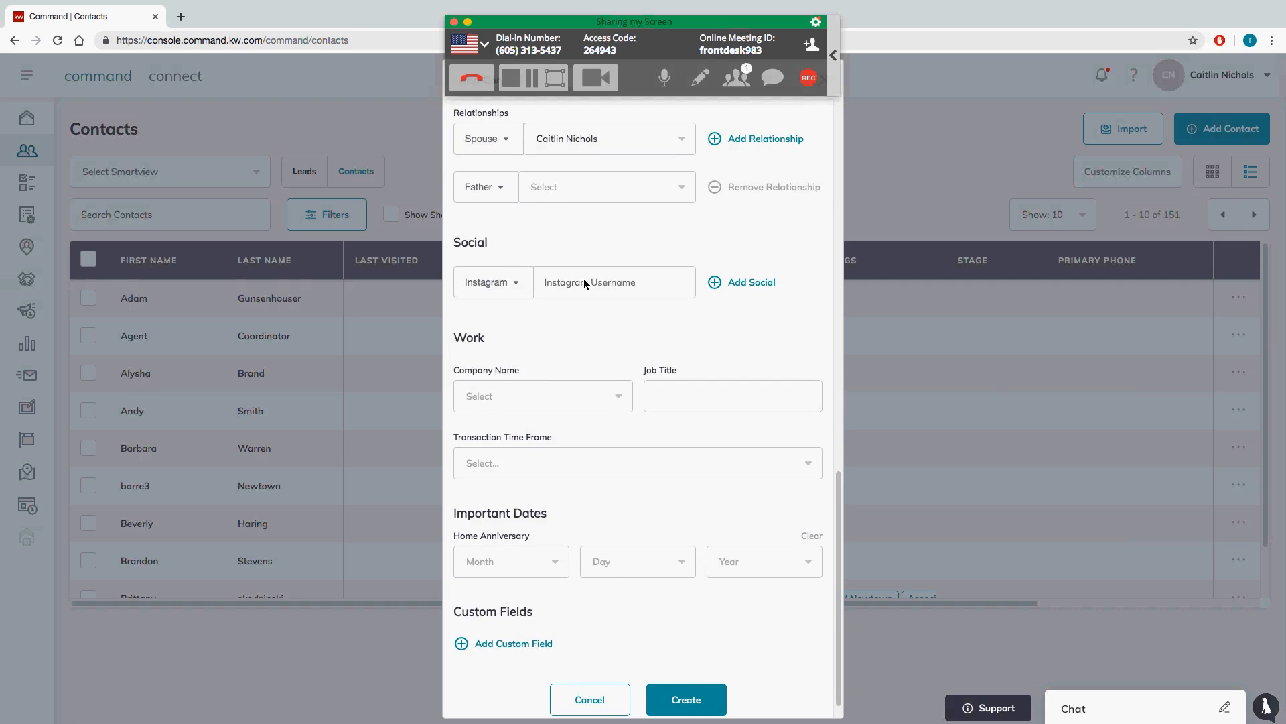
{"action": "left_click", "coordinate": [519, 279]}
{"action": "left_click", "coordinate": [504, 313]}
{"action": "left_click_drag", "start_coordinate": [837, 496], "coordinate": [842, 509]}
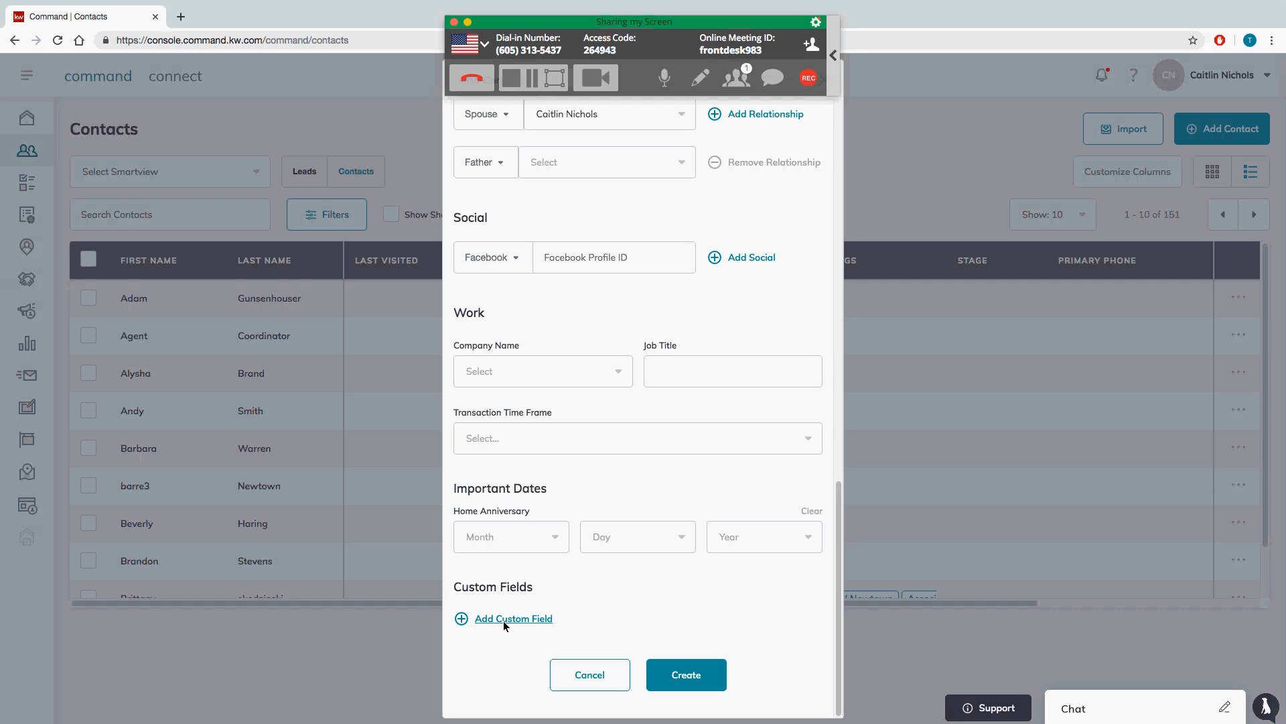
Step: Add a custom field entry and browse the available custom fields without choosing one
{"action": "left_click", "coordinate": [508, 620]}
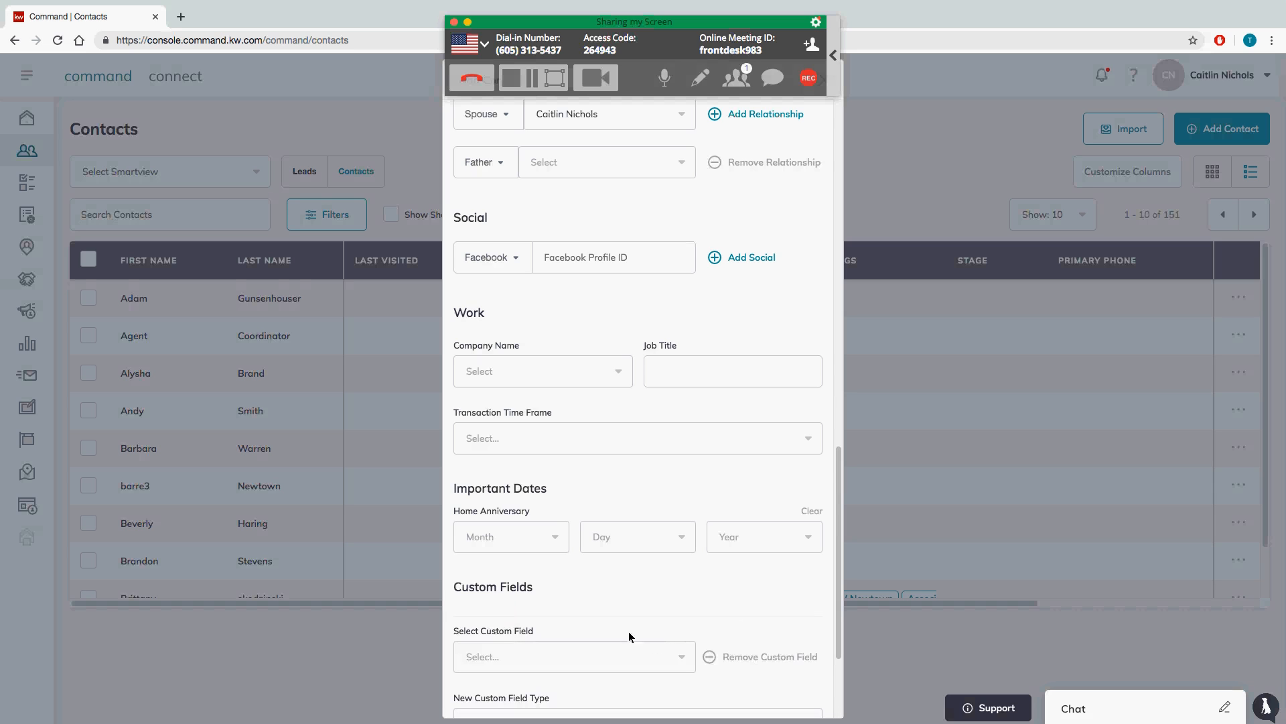
{"action": "left_click_drag", "start_coordinate": [835, 569], "coordinate": [845, 617]}
{"action": "left_click", "coordinate": [601, 525]}
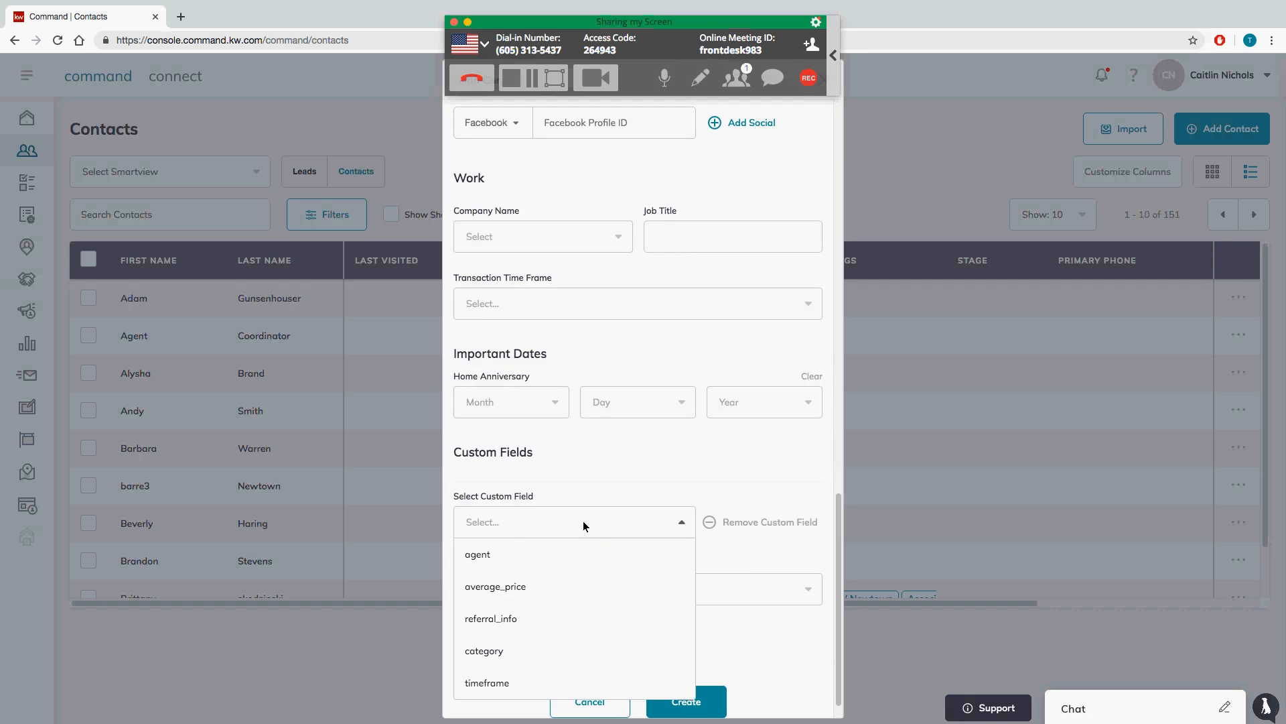
{"action": "left_click", "coordinate": [611, 485]}
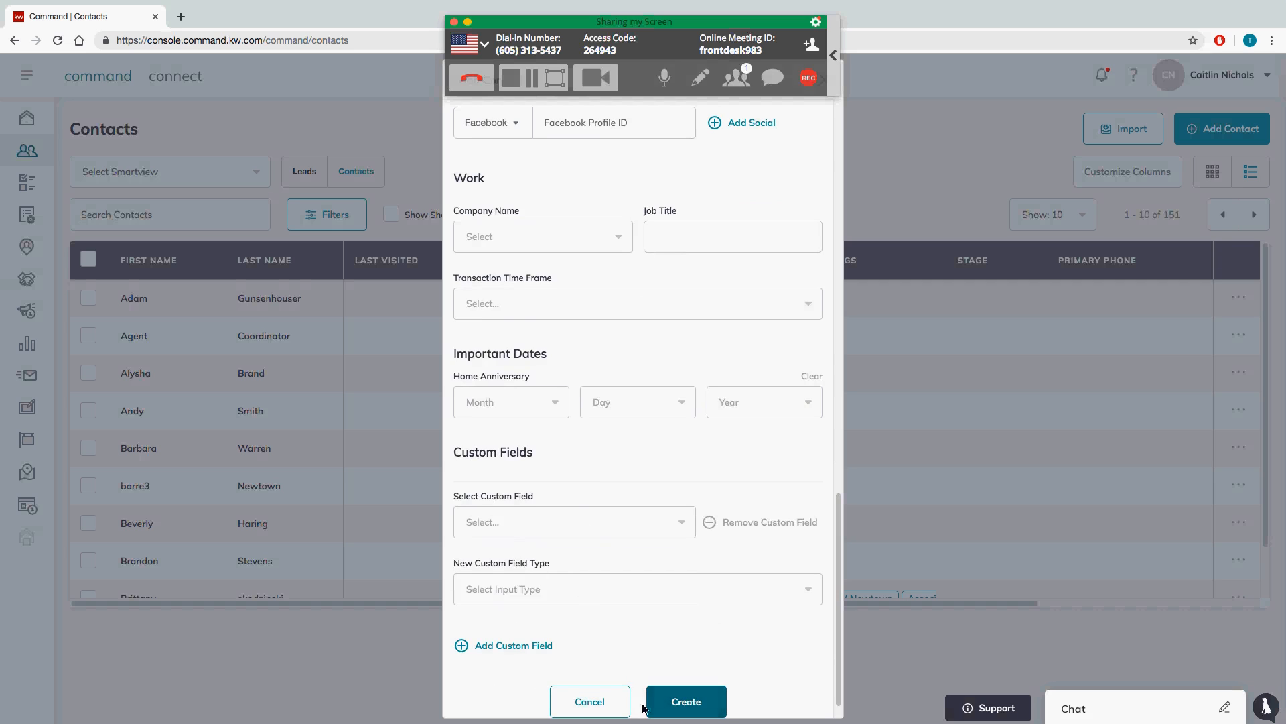
{"action": "left_click", "coordinate": [617, 708]}
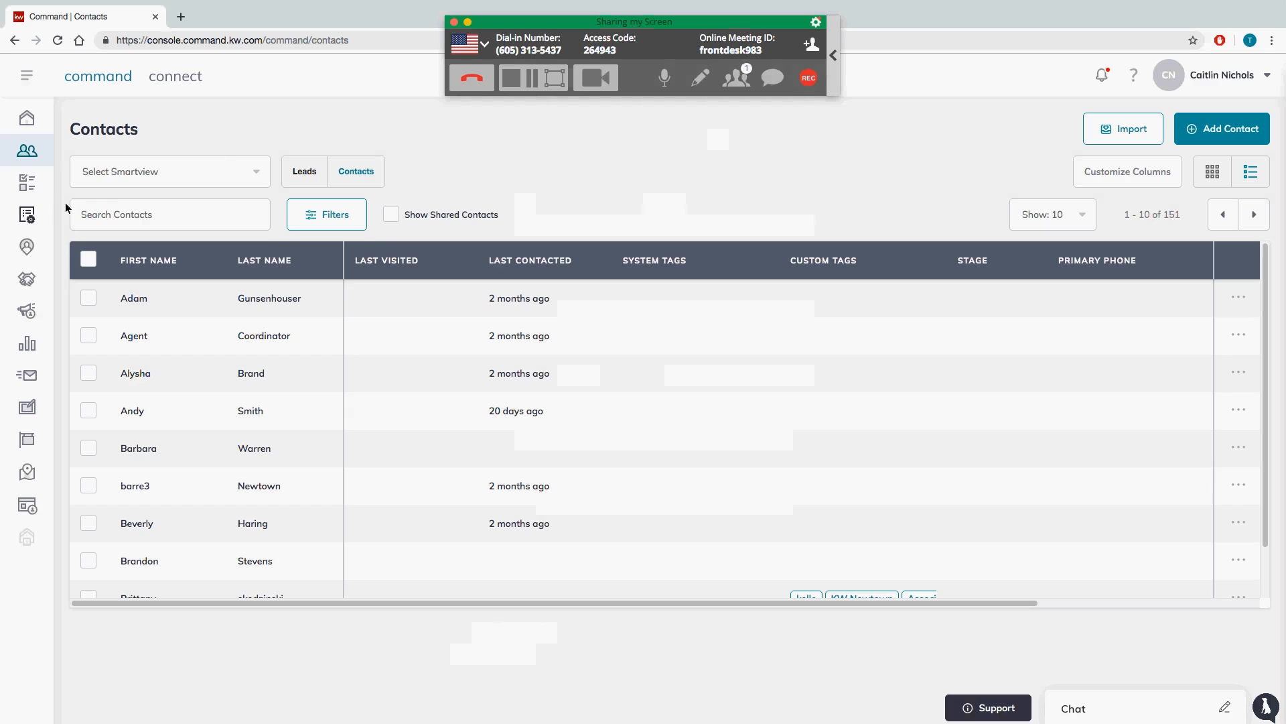
{"action": "left_click", "coordinate": [167, 228]}
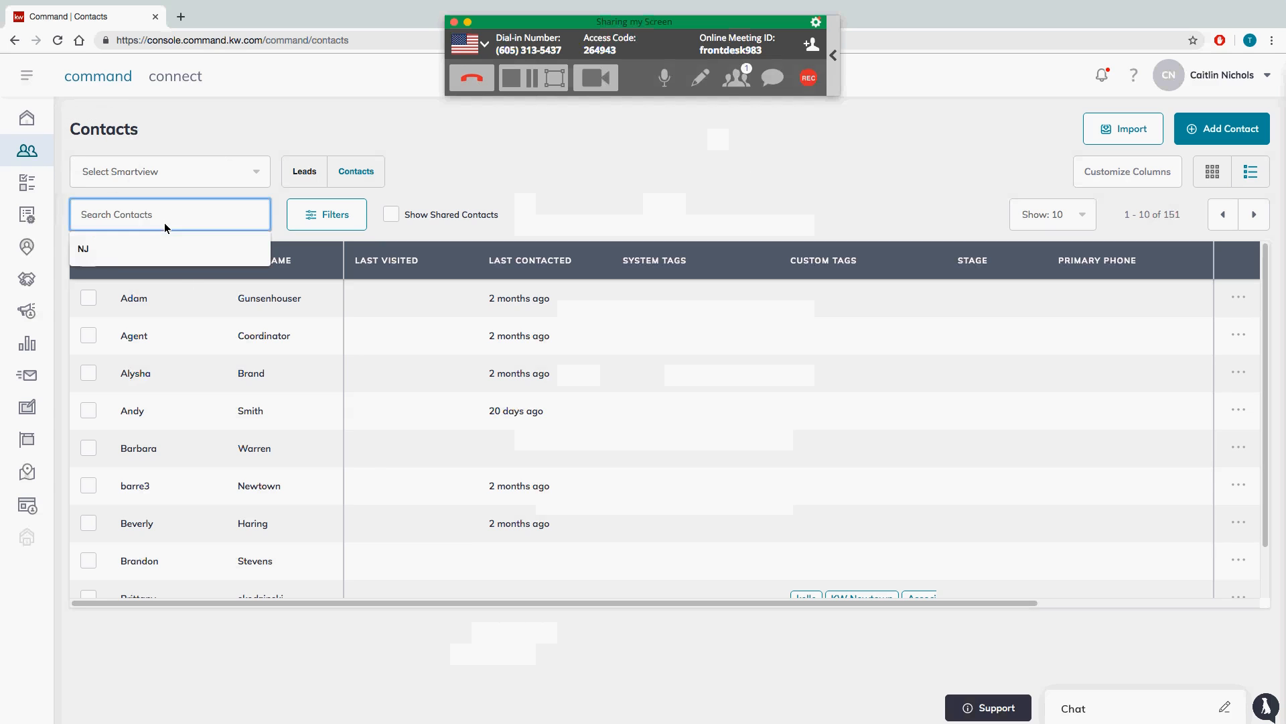
{"action": "type", "text": "test"}
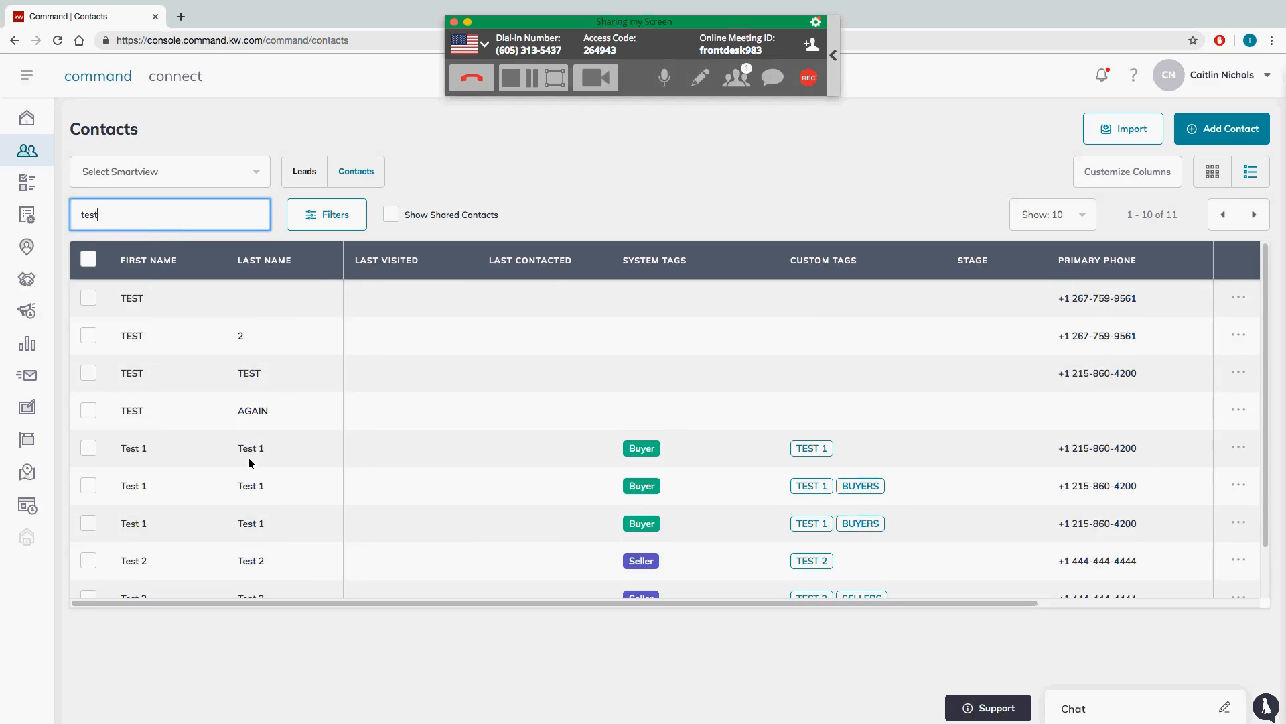
{"action": "left_click", "coordinate": [250, 484]}
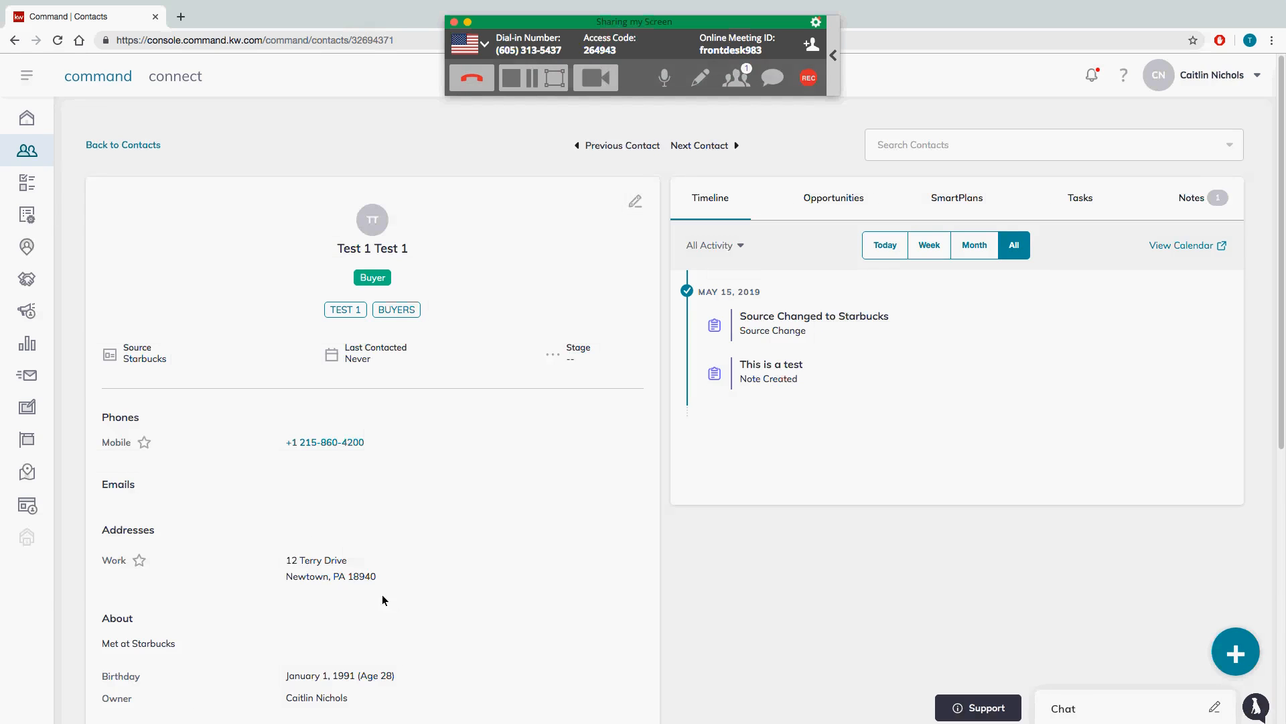
{"action": "scroll", "coordinate": [1282, 328], "scroll_direction": "down", "scroll_amount": 2}
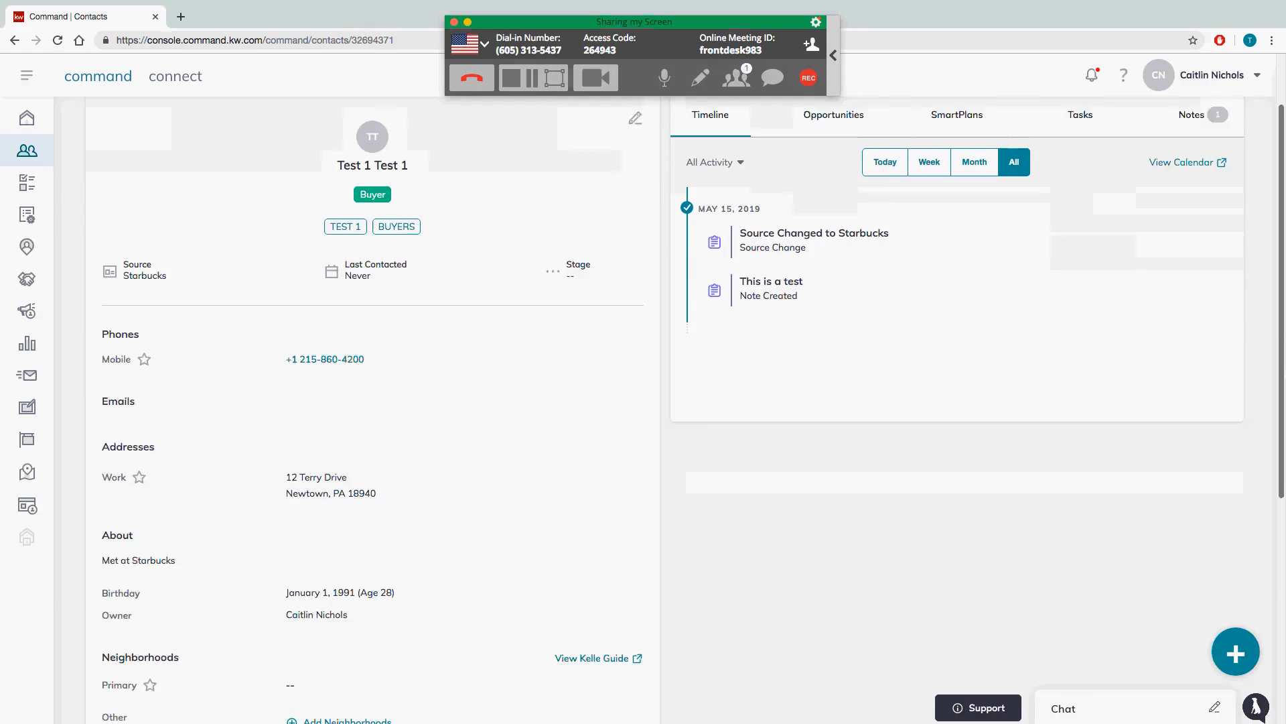
{"action": "scroll", "coordinate": [472, 444], "scroll_direction": "down", "scroll_amount": 1}
{"action": "left_click_drag", "start_coordinate": [189, 544], "coordinate": [118, 534]}
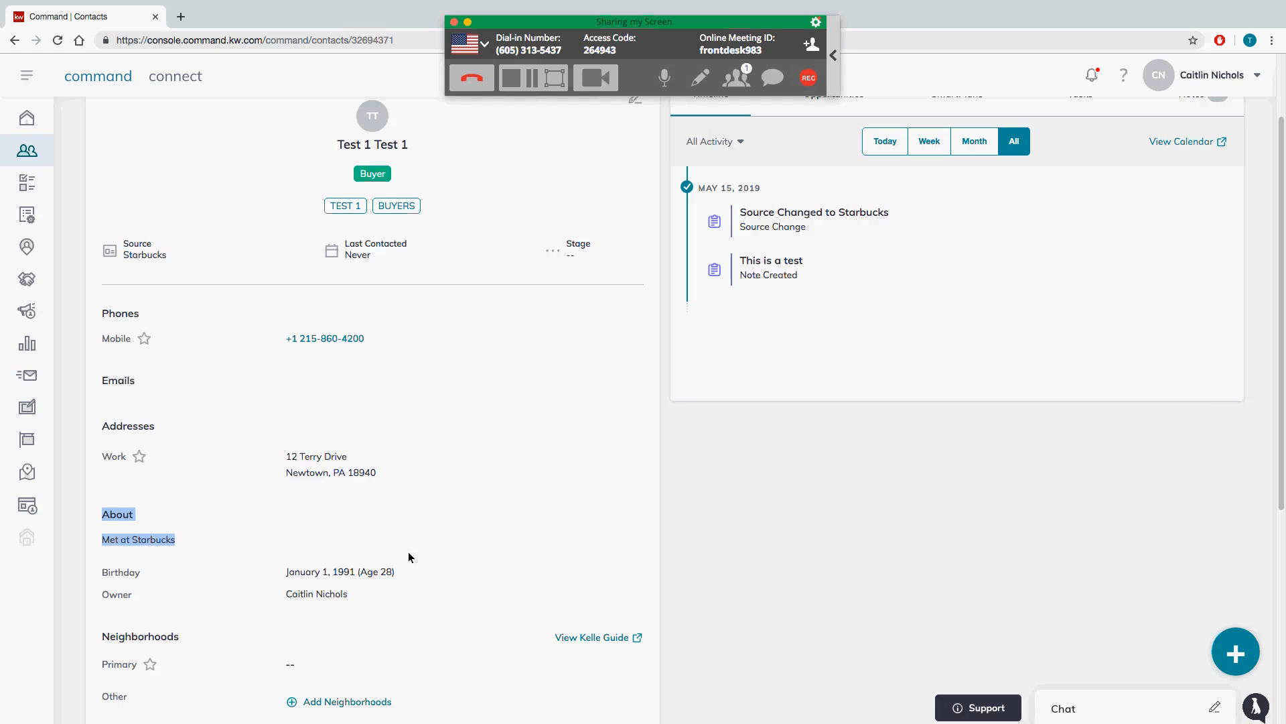
{"action": "left_click", "coordinate": [1080, 339]}
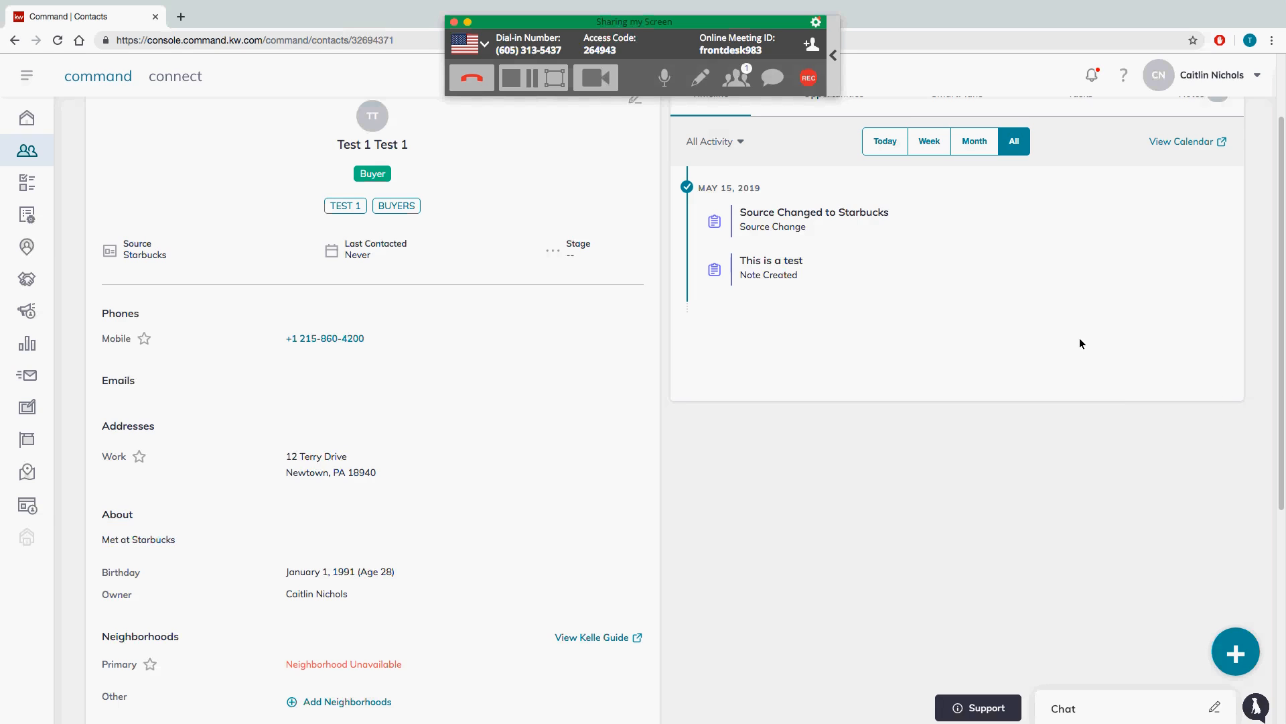
{"action": "left_click_drag", "start_coordinate": [810, 272], "coordinate": [739, 261]}
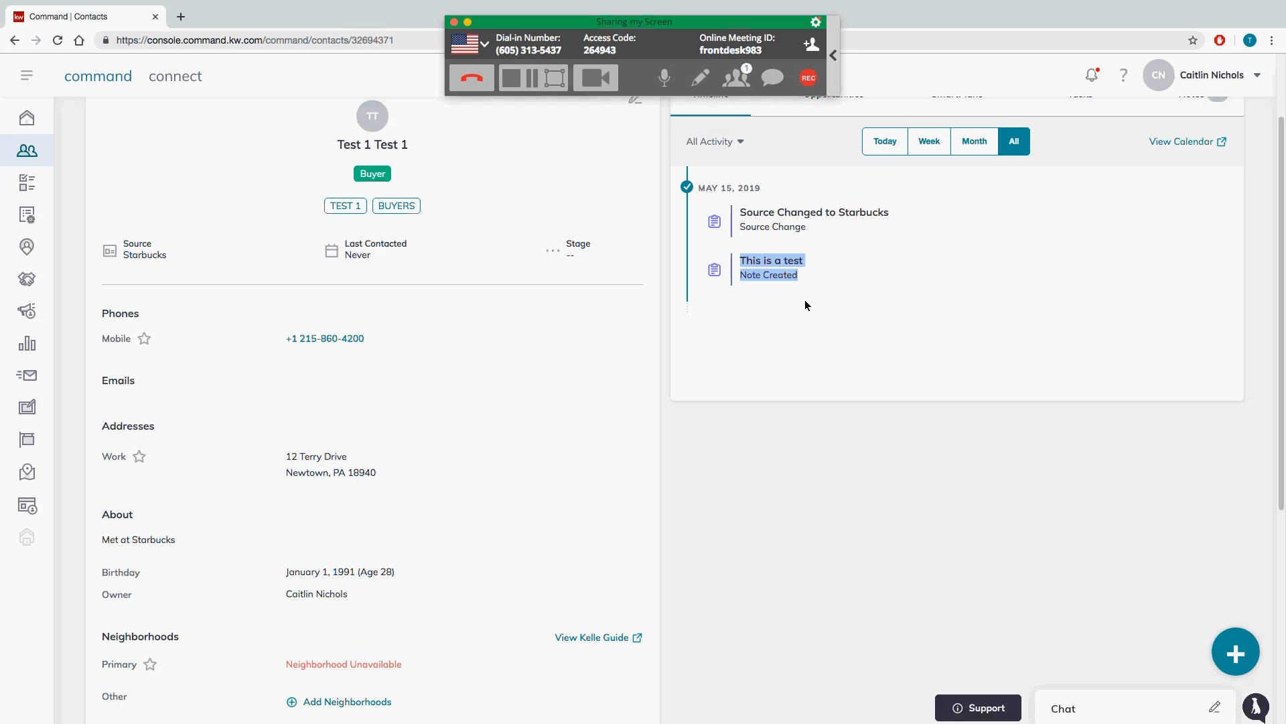
{"action": "left_click", "coordinate": [729, 147]}
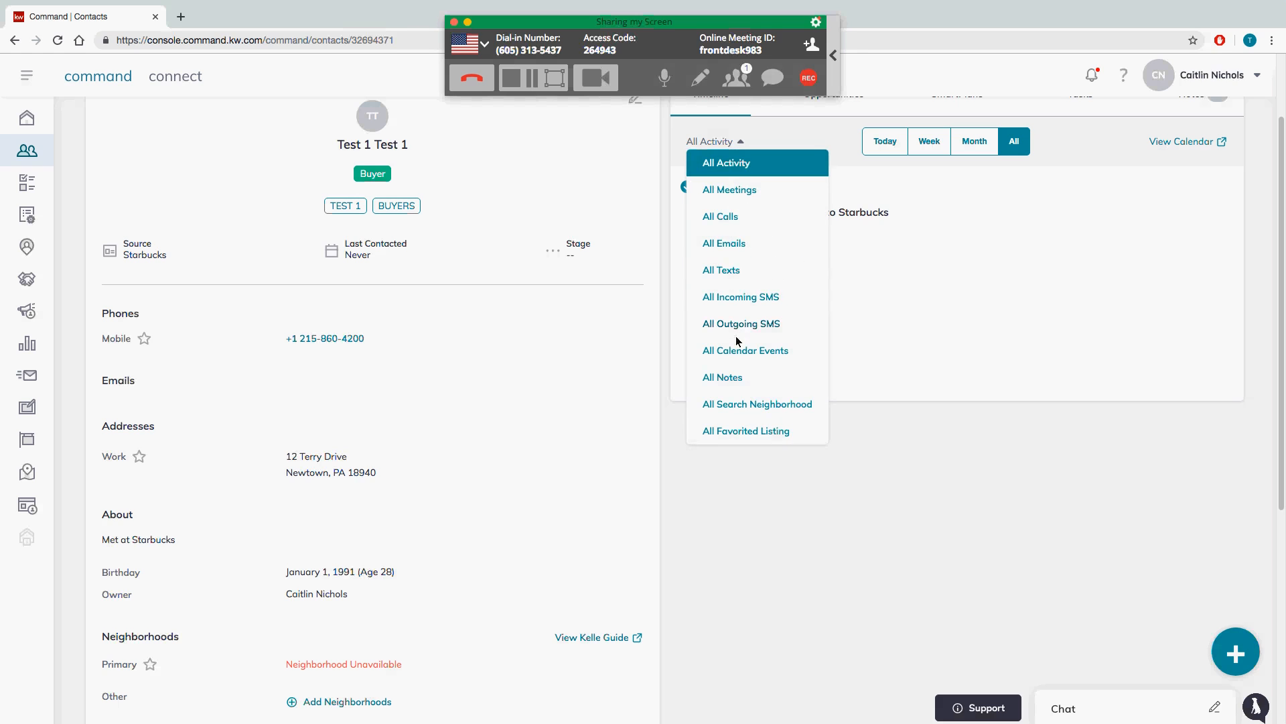
{"action": "left_click", "coordinate": [896, 383]}
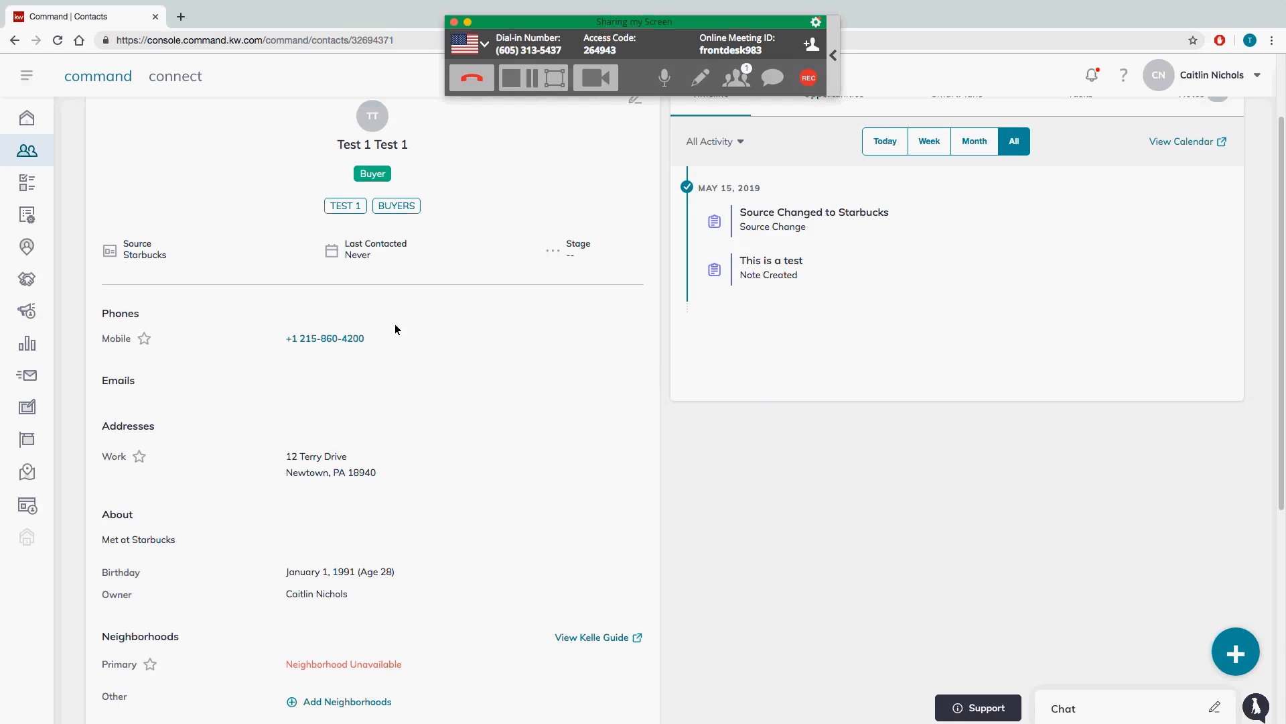
{"action": "scroll", "coordinate": [821, 304], "scroll_direction": "down", "scroll_amount": 2}
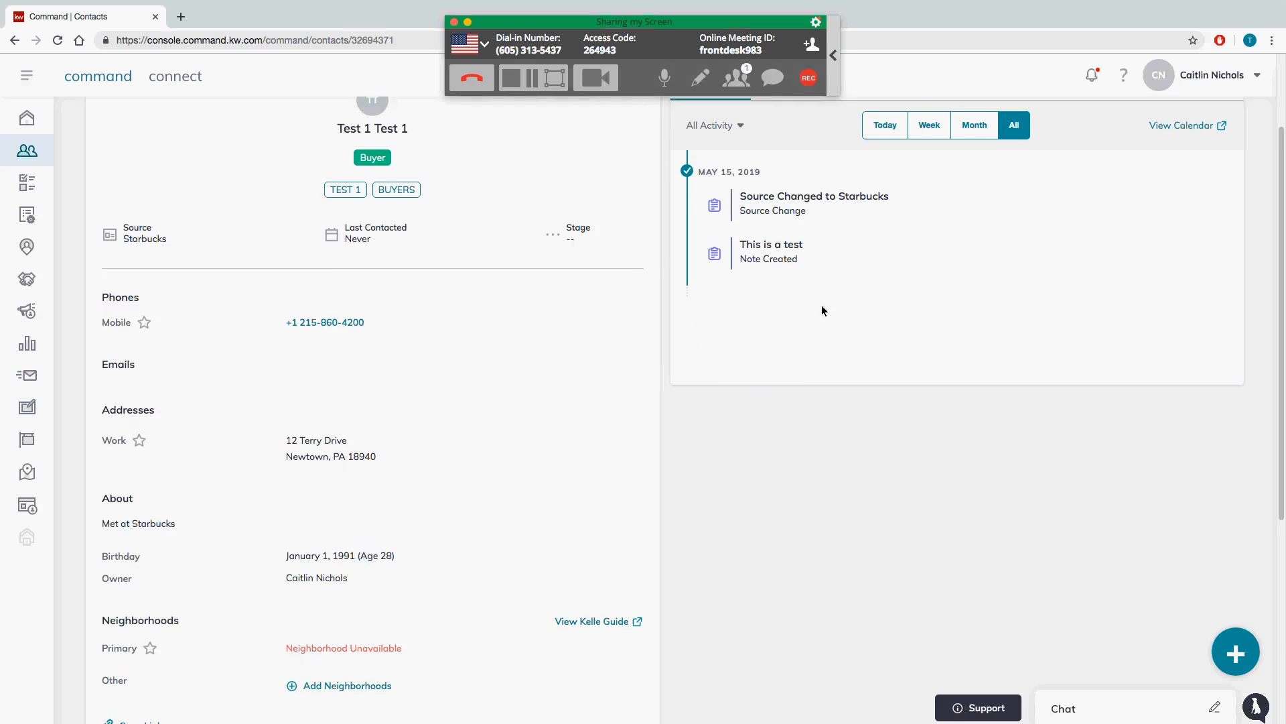
{"action": "scroll", "coordinate": [1028, 315], "scroll_direction": "up", "scroll_amount": 3}
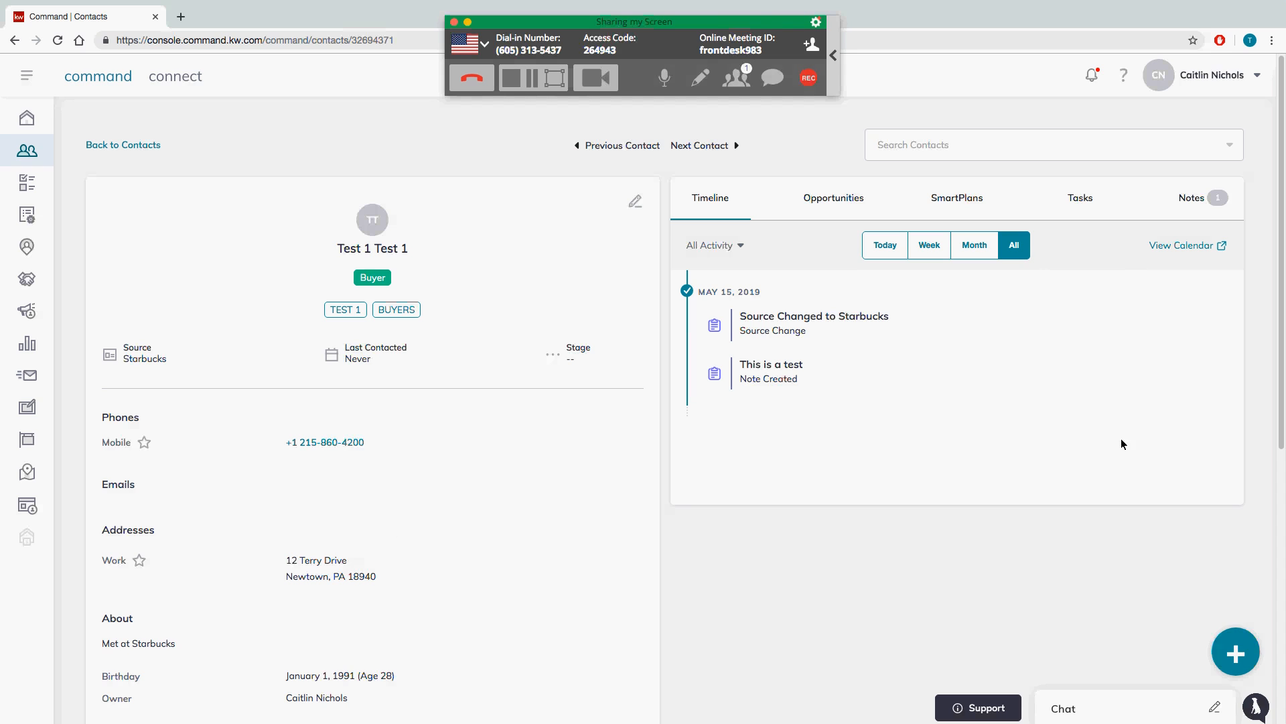
{"action": "left_click_drag", "start_coordinate": [1280, 355], "coordinate": [1271, 425]}
{"action": "triple_click", "coordinate": [154, 537]}
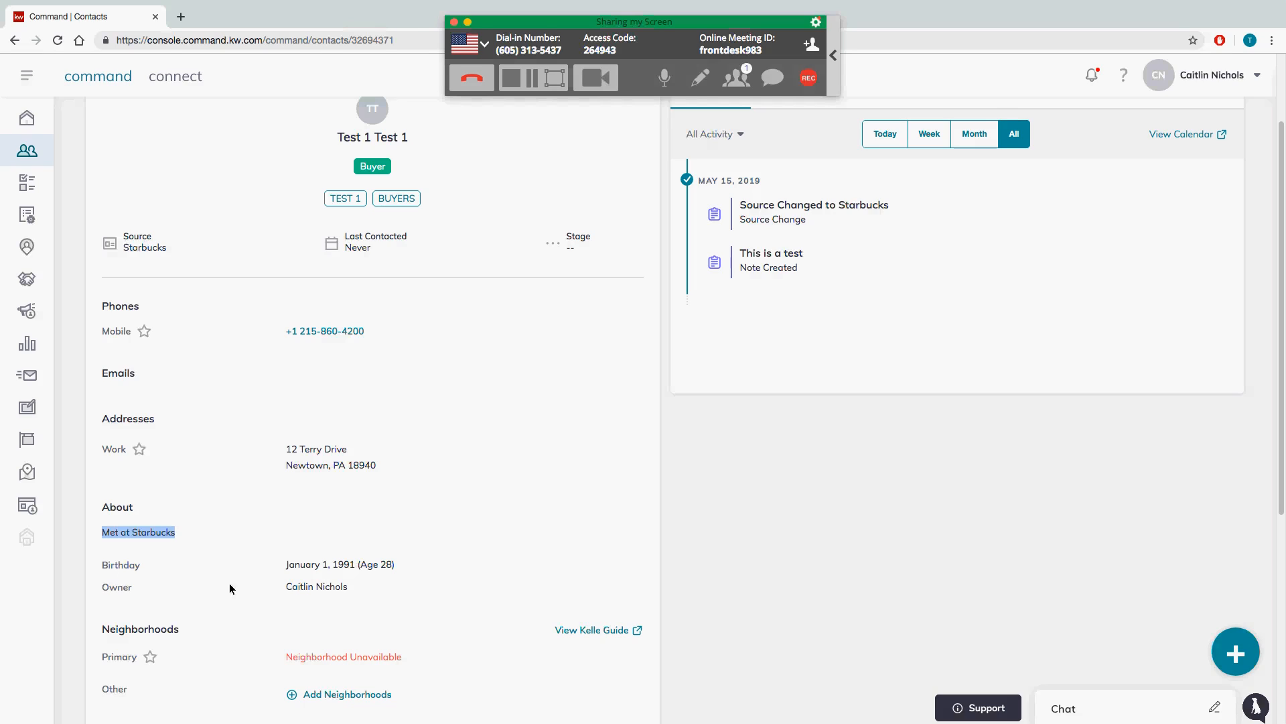
{"action": "left_click", "coordinate": [765, 563]}
{"action": "scroll", "coordinate": [764, 561], "scroll_direction": "down", "scroll_amount": 1}
{"action": "scroll", "coordinate": [765, 562], "scroll_direction": "up", "scroll_amount": 3}
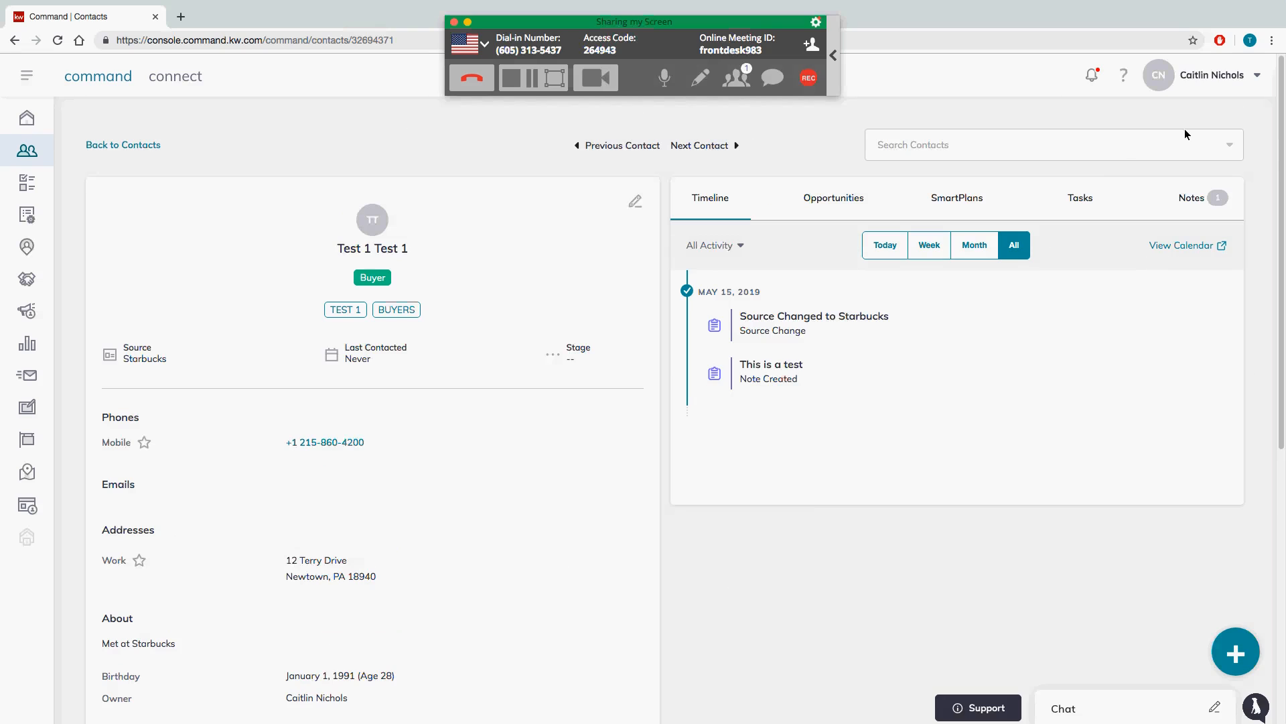
{"action": "left_click", "coordinate": [1247, 88]}
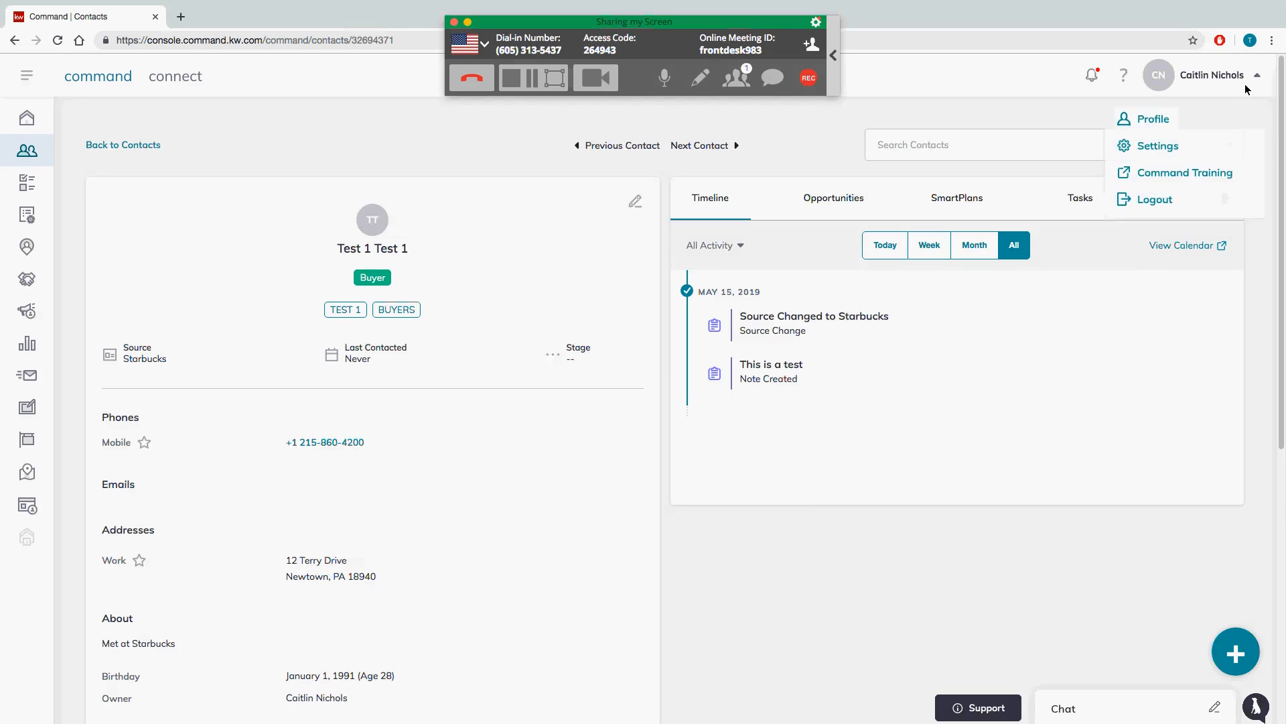
Step: Open Settings from the user name menu at the top right
{"action": "left_click", "coordinate": [1179, 150]}
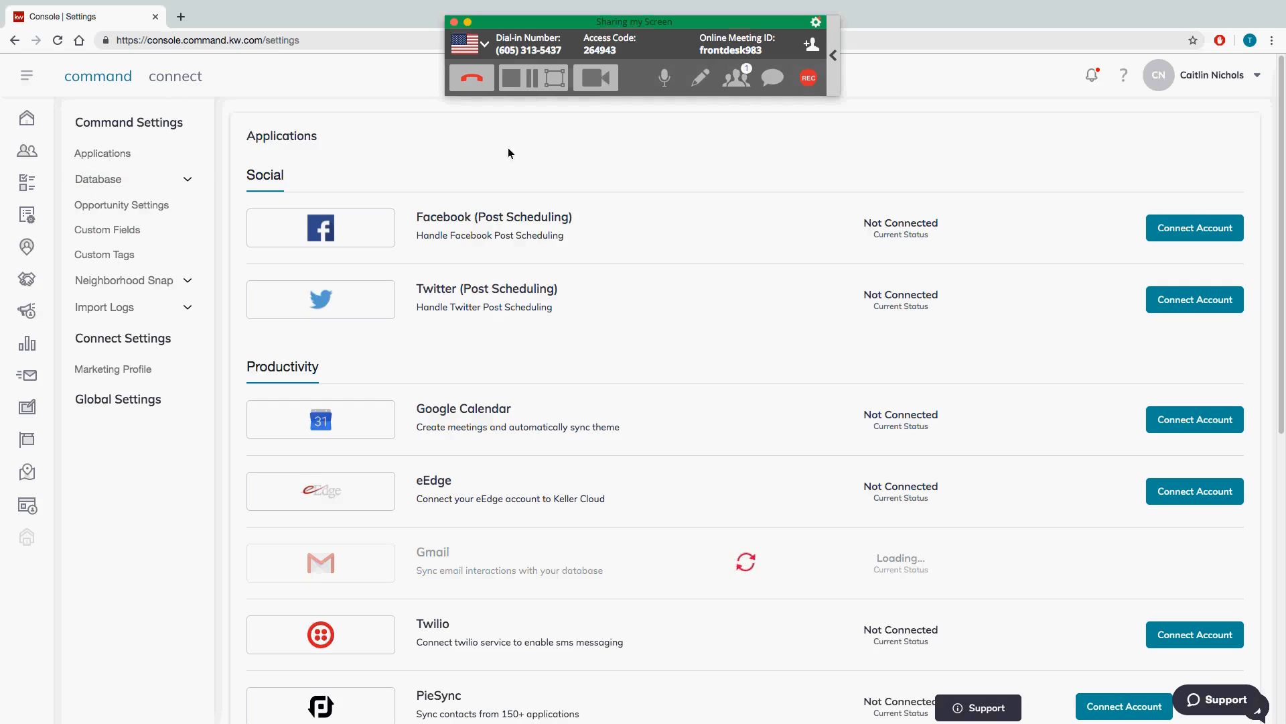
Step: Show the Custom Fields settings page with its 9 existing fields
{"action": "left_click", "coordinate": [99, 228]}
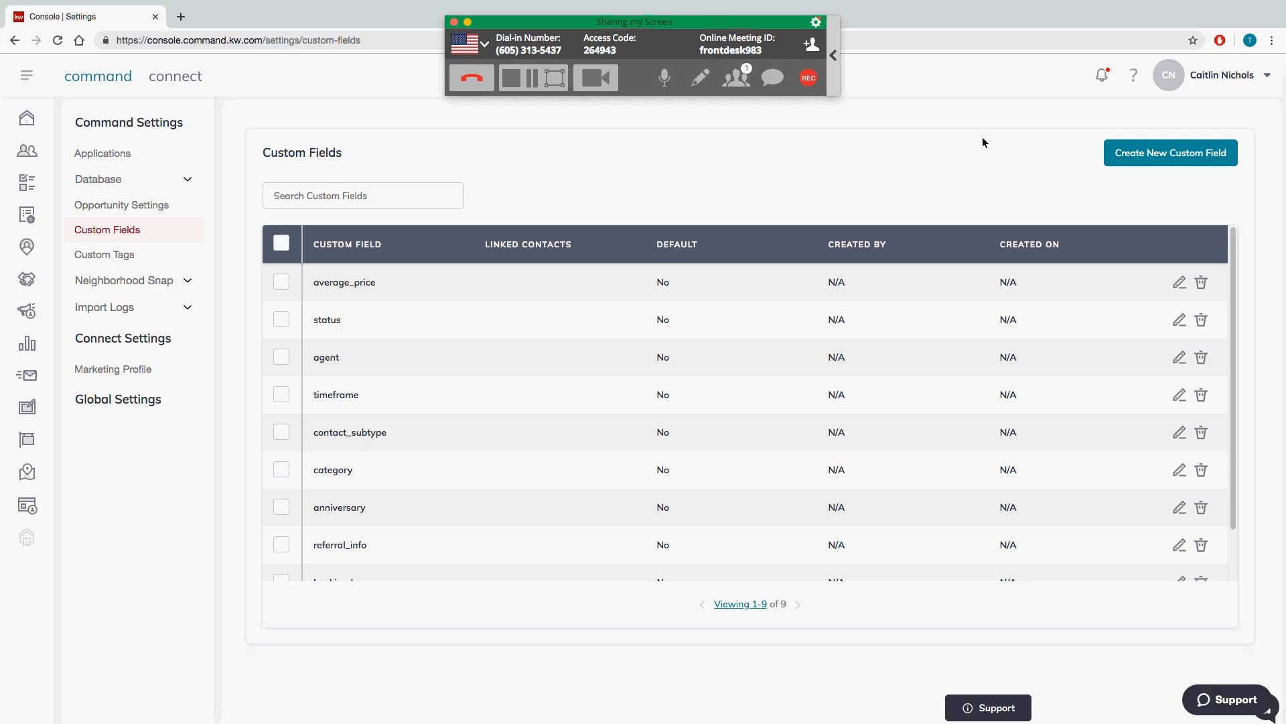
Step: Create a custom field 'Favorite Sports Team' of type Text Field
{"action": "left_click", "coordinate": [1156, 158]}
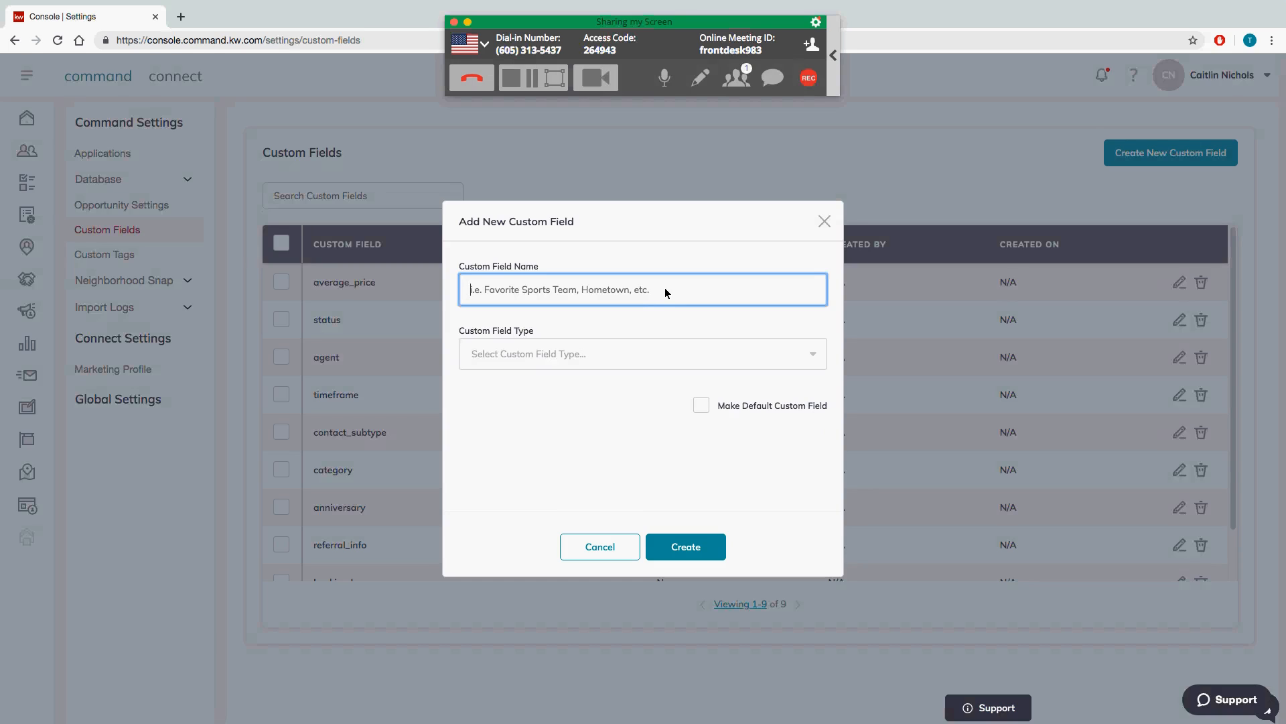
{"action": "type", "text": "Fa"}
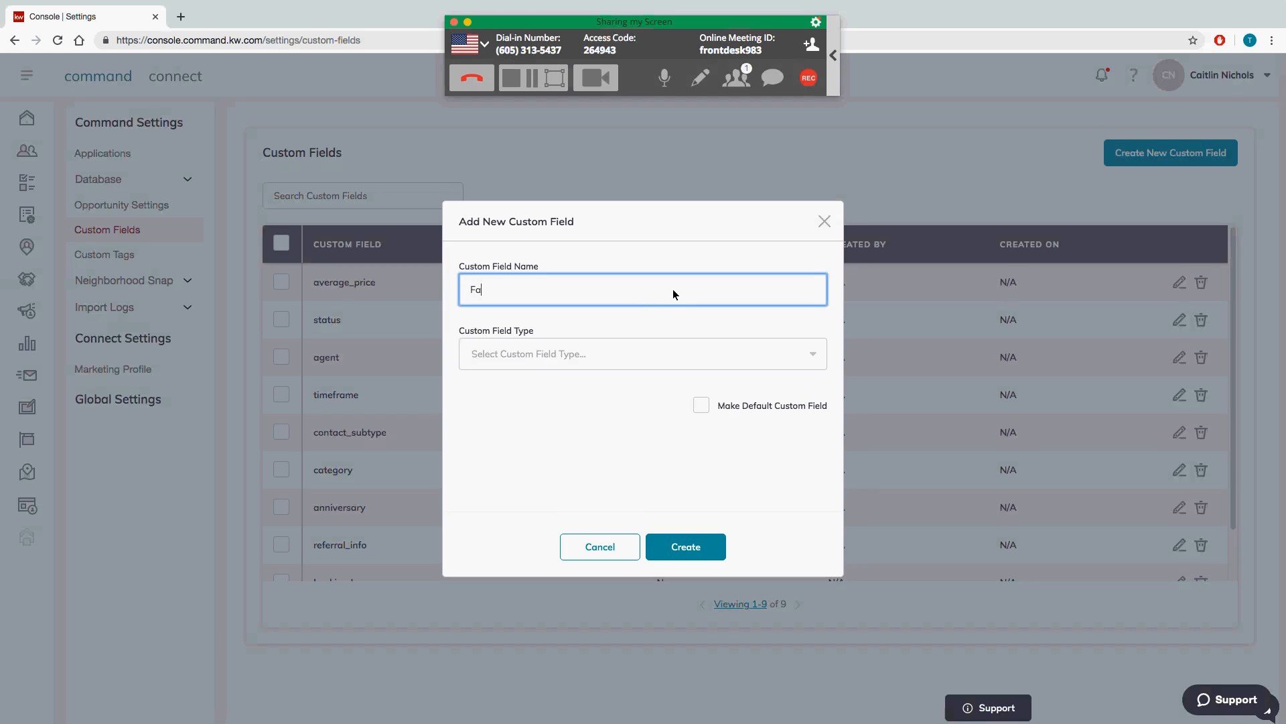
{"action": "type", "text": "vorite Sports Team"}
{"action": "left_click", "coordinate": [714, 352]}
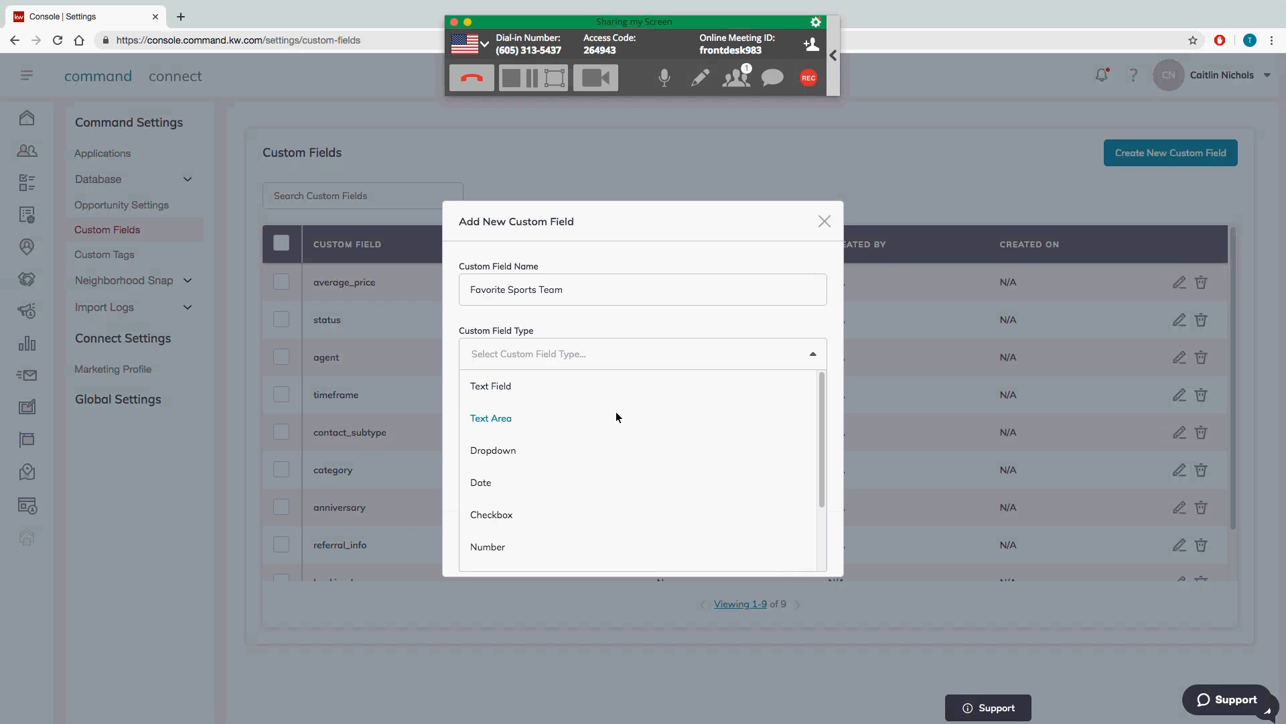
{"action": "scroll", "coordinate": [632, 451], "scroll_direction": "down", "scroll_amount": 1}
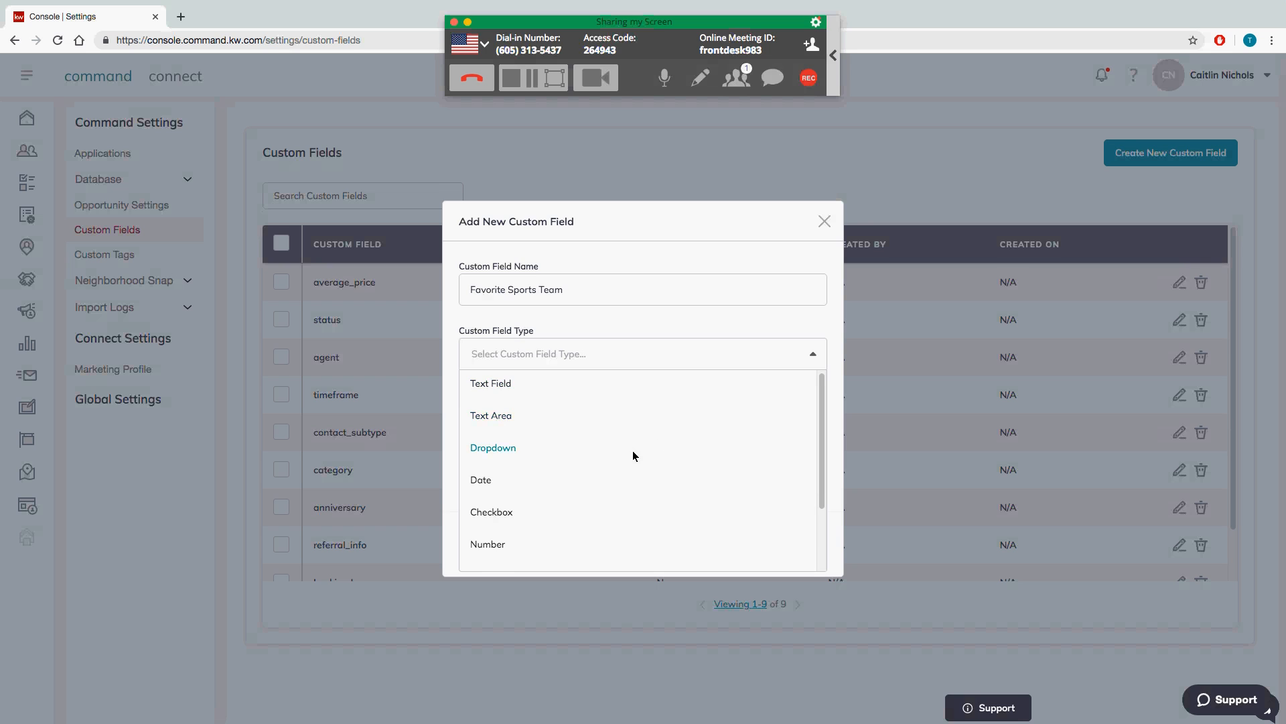
{"action": "scroll", "coordinate": [624, 458], "scroll_direction": "down", "scroll_amount": 1}
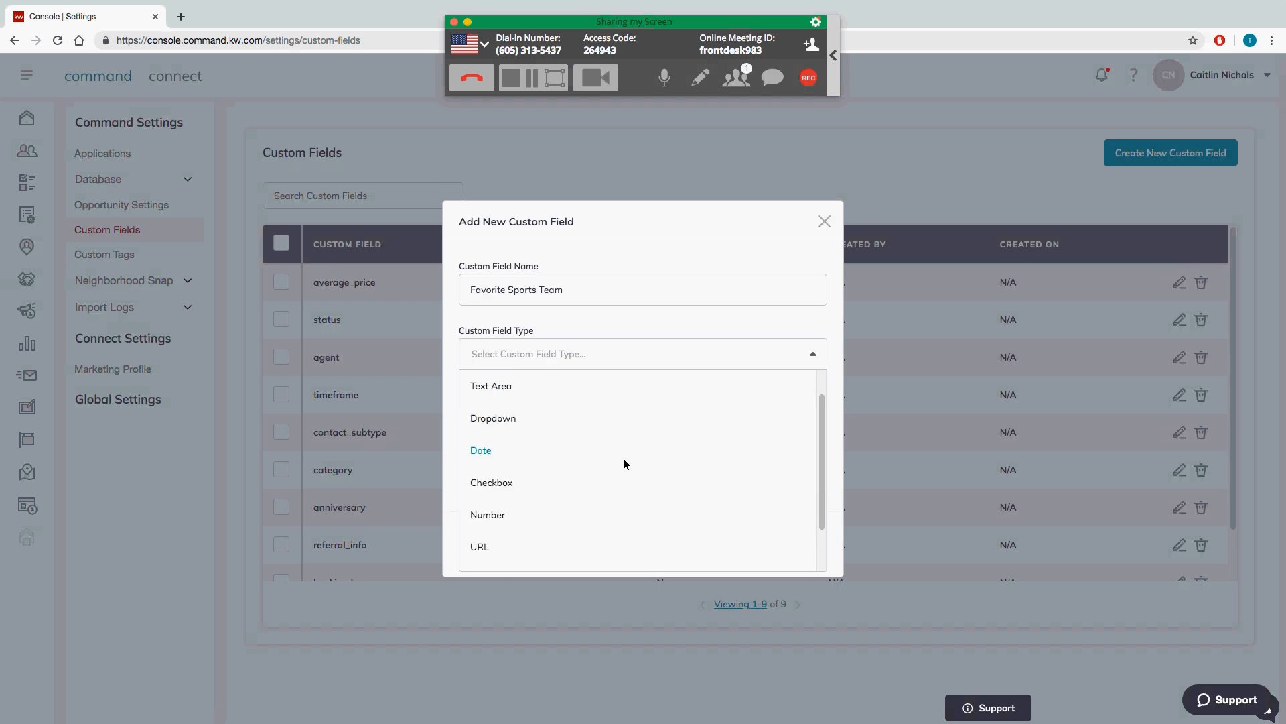
{"action": "scroll", "coordinate": [548, 518], "scroll_direction": "up", "scroll_amount": 1}
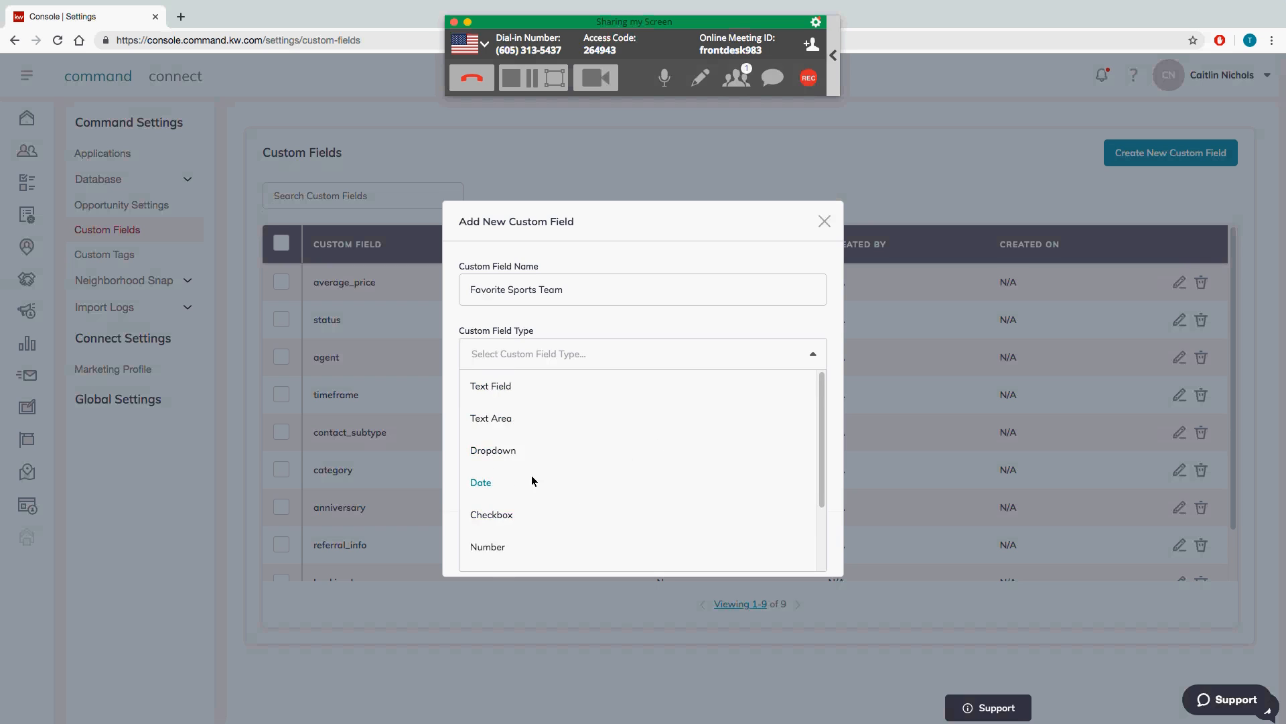
{"action": "left_click", "coordinate": [509, 392]}
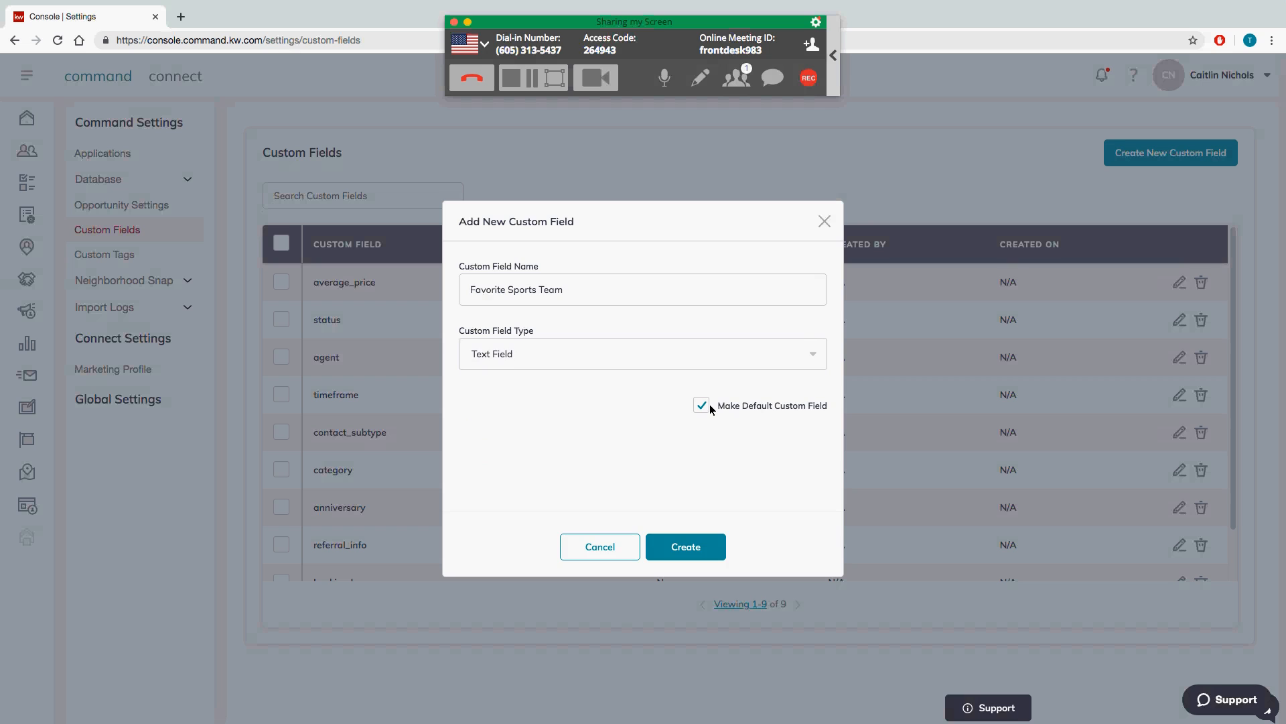
{"action": "left_click", "coordinate": [689, 556]}
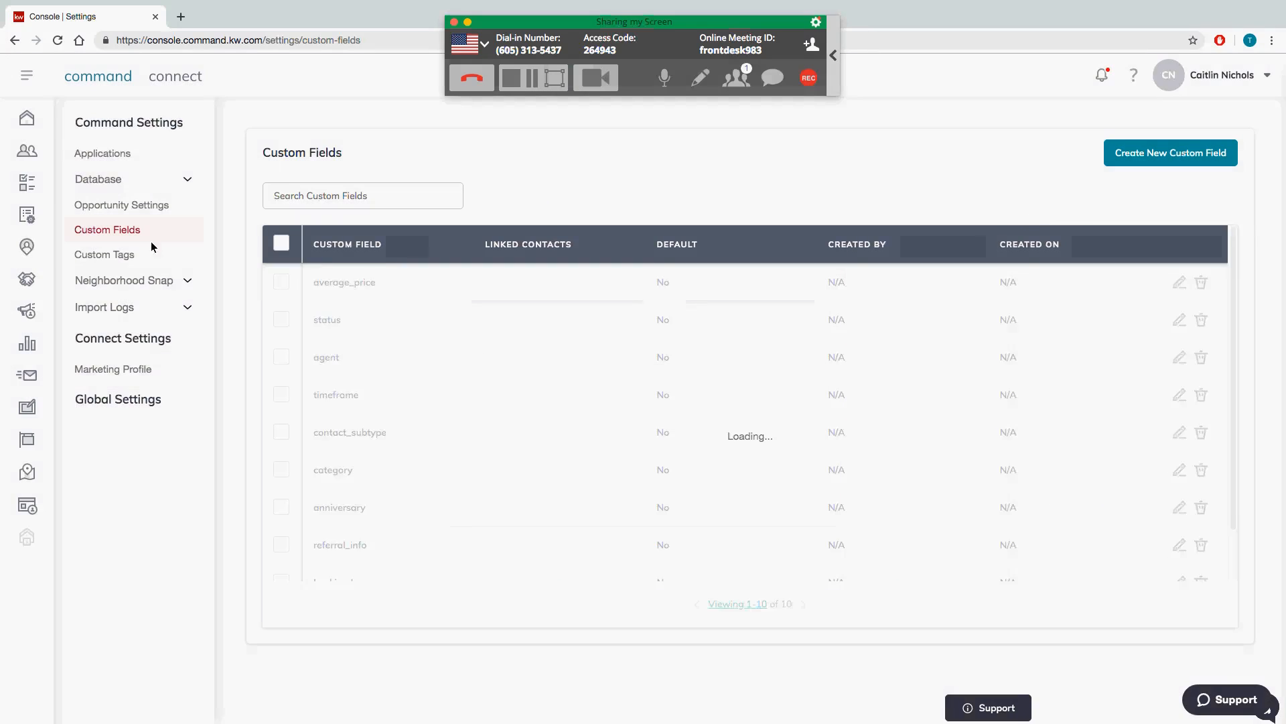
Step: Open a new-contact form from Contacts, scroll through its fields, and cancel without saving
{"action": "left_click", "coordinate": [28, 152]}
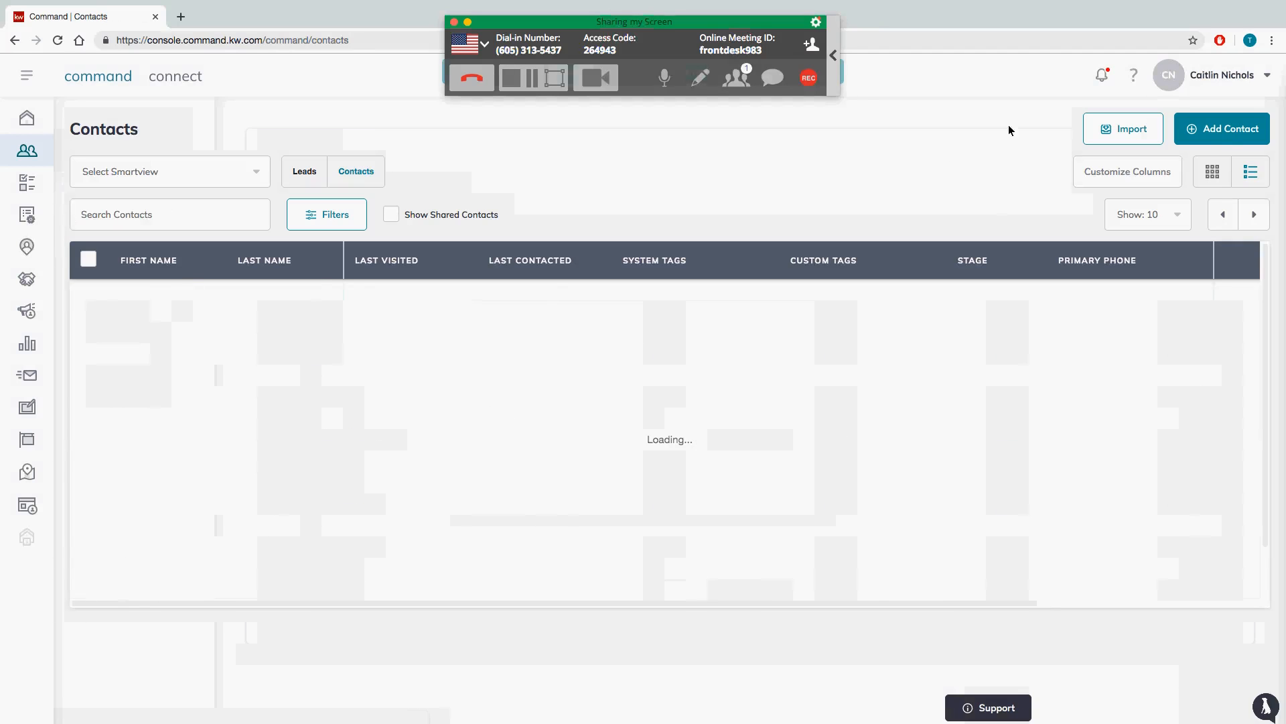
{"action": "left_click", "coordinate": [1224, 134]}
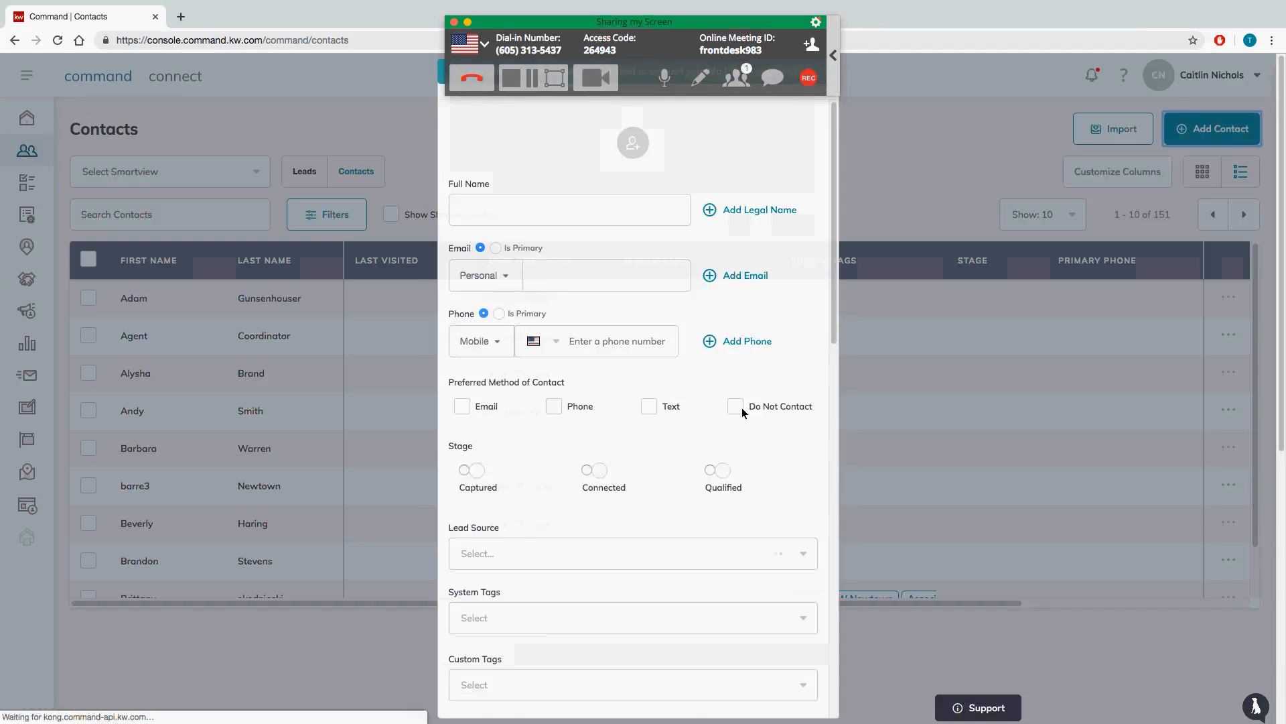
{"action": "scroll", "coordinate": [743, 412], "scroll_direction": "down", "scroll_amount": 15}
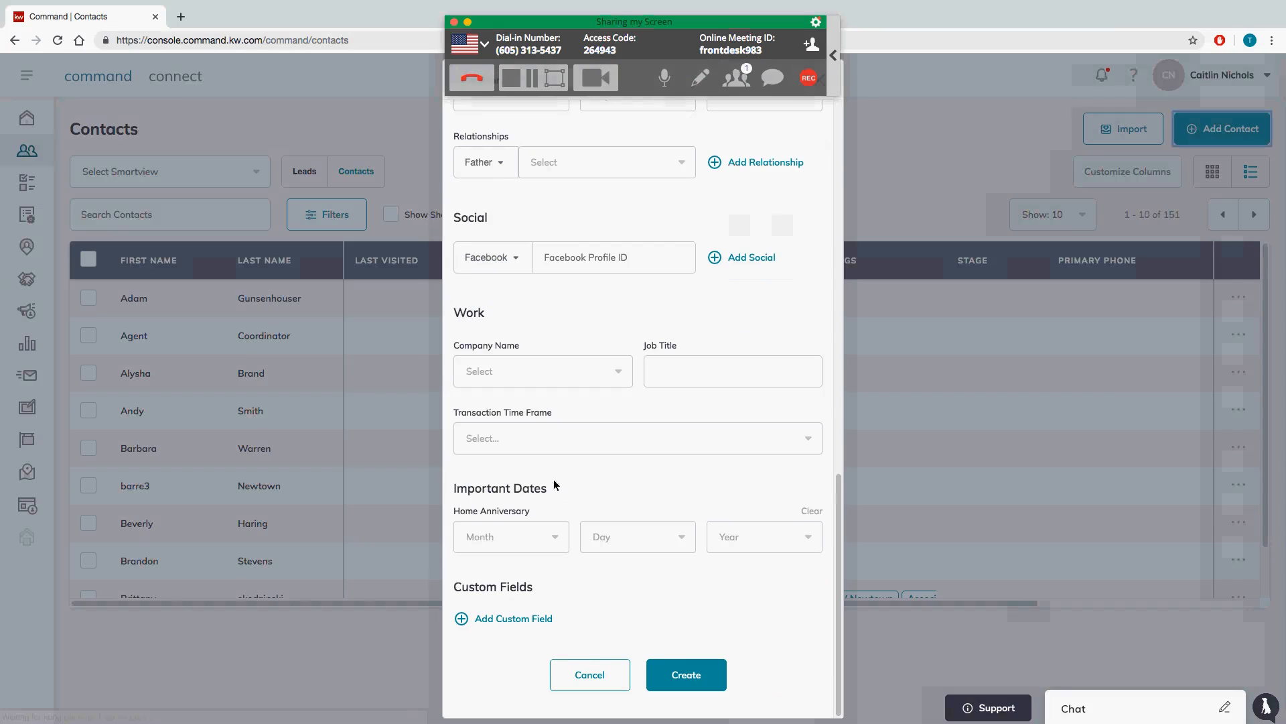
{"action": "scroll", "coordinate": [612, 469], "scroll_direction": "up", "scroll_amount": 1}
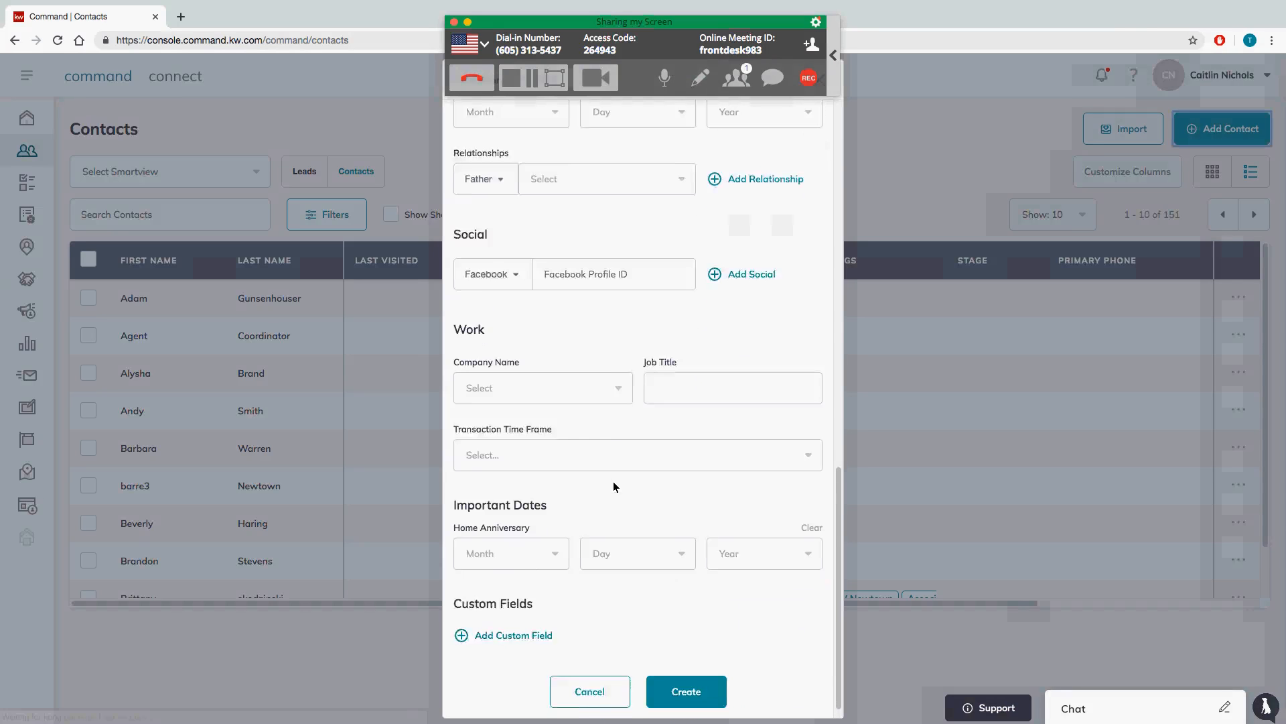
{"action": "scroll", "coordinate": [574, 590], "scroll_direction": "up", "scroll_amount": 2}
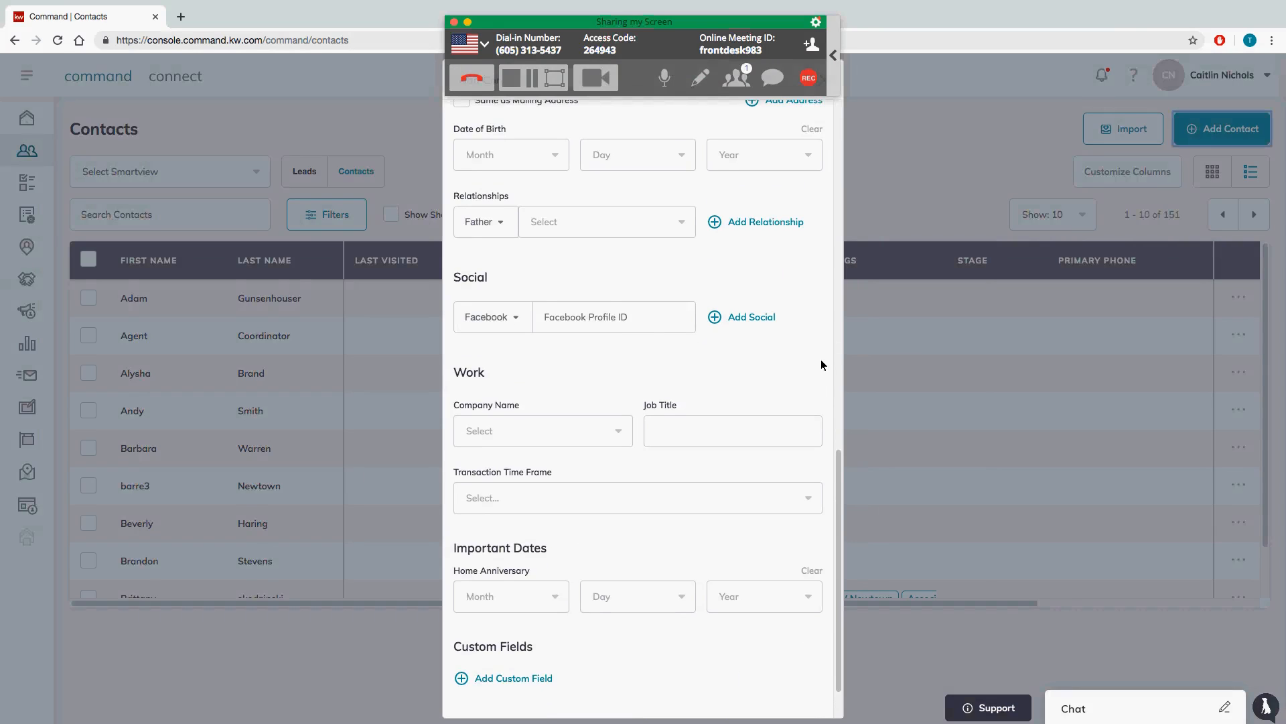
{"action": "scroll", "coordinate": [822, 362], "scroll_direction": "down", "scroll_amount": 3}
{"action": "scroll", "coordinate": [822, 362], "scroll_direction": "up", "scroll_amount": 10}
{"action": "scroll", "coordinate": [823, 363], "scroll_direction": "up", "scroll_amount": 10}
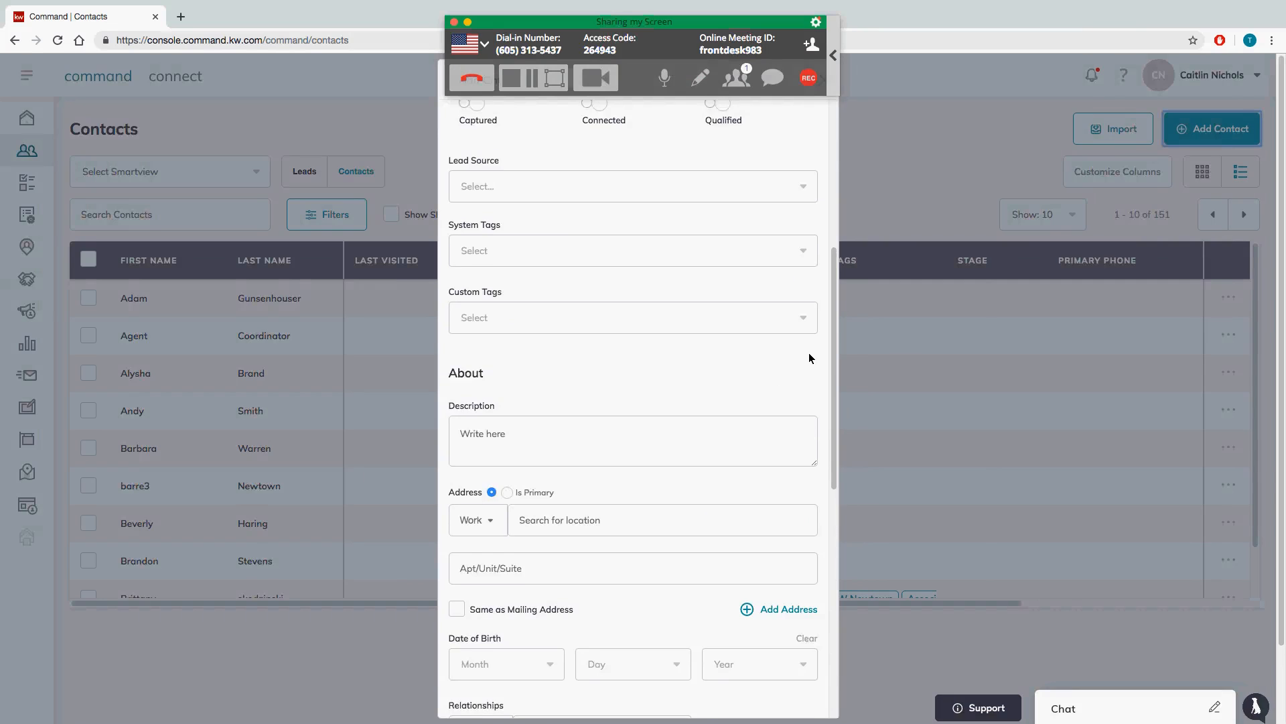
{"action": "scroll", "coordinate": [810, 359], "scroll_direction": "up", "scroll_amount": 5}
{"action": "scroll", "coordinate": [806, 355], "scroll_direction": "down", "scroll_amount": 10}
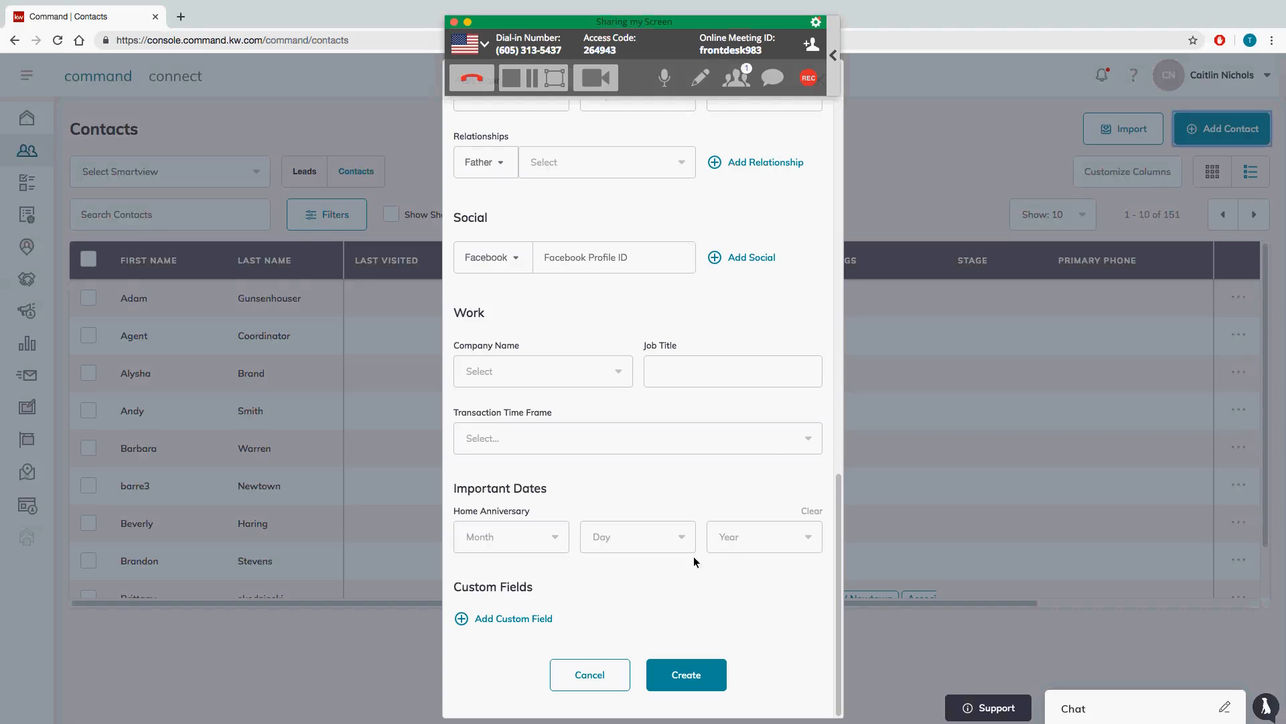
{"action": "left_click", "coordinate": [599, 681]}
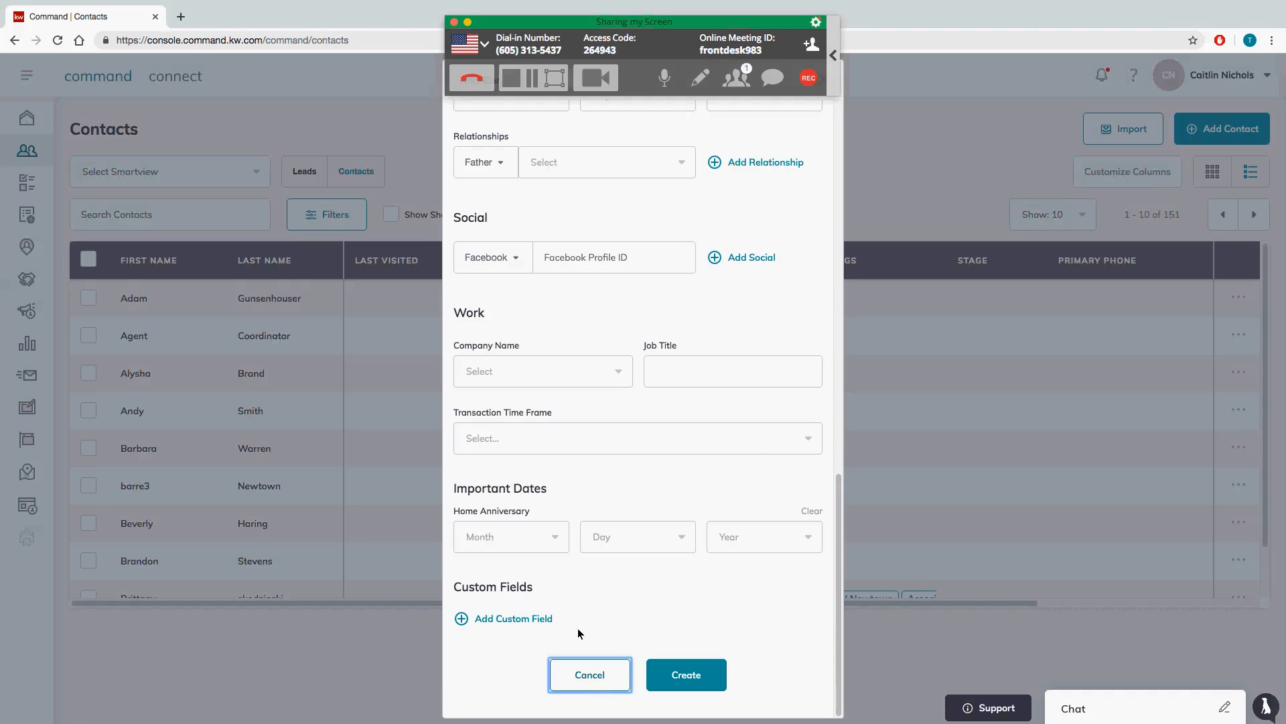
Step: In Custom Fields settings, make Favorite Sports Team a default field and save it
{"action": "left_click", "coordinate": [1179, 147]}
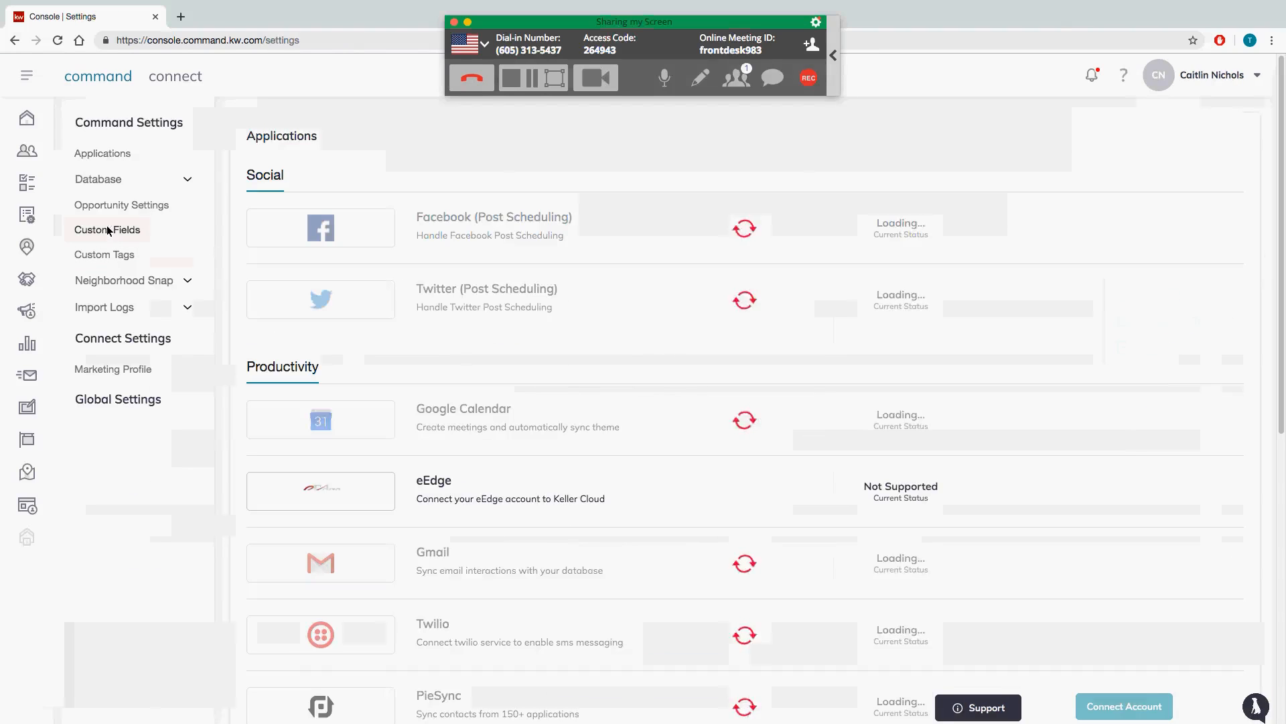
{"action": "left_click", "coordinate": [125, 231]}
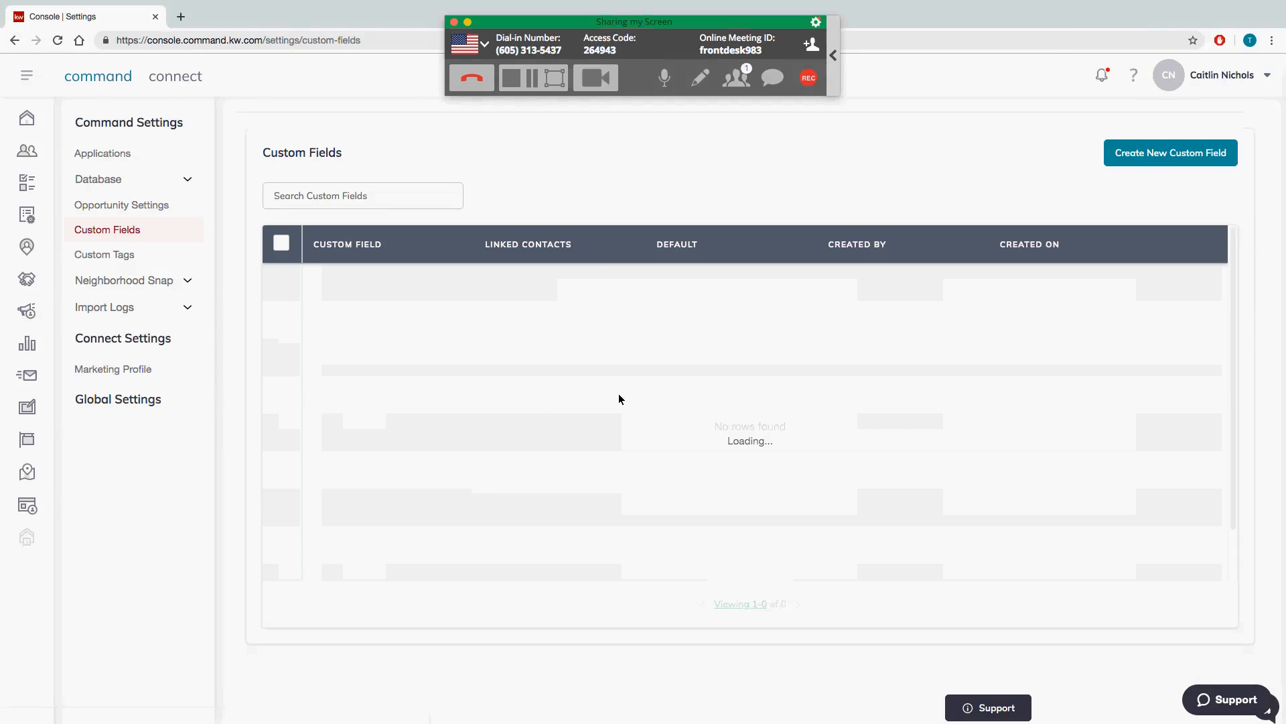
{"action": "scroll", "coordinate": [583, 374], "scroll_direction": "down", "scroll_amount": 2}
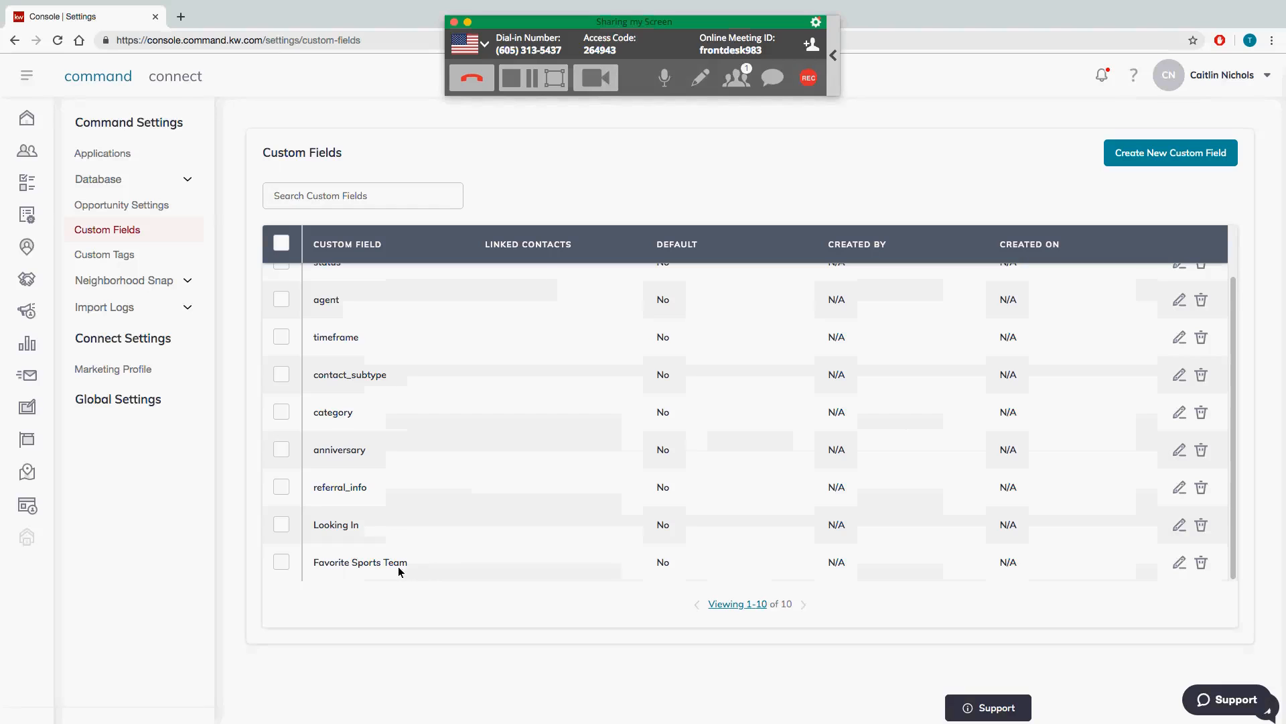
{"action": "left_click", "coordinate": [1178, 565]}
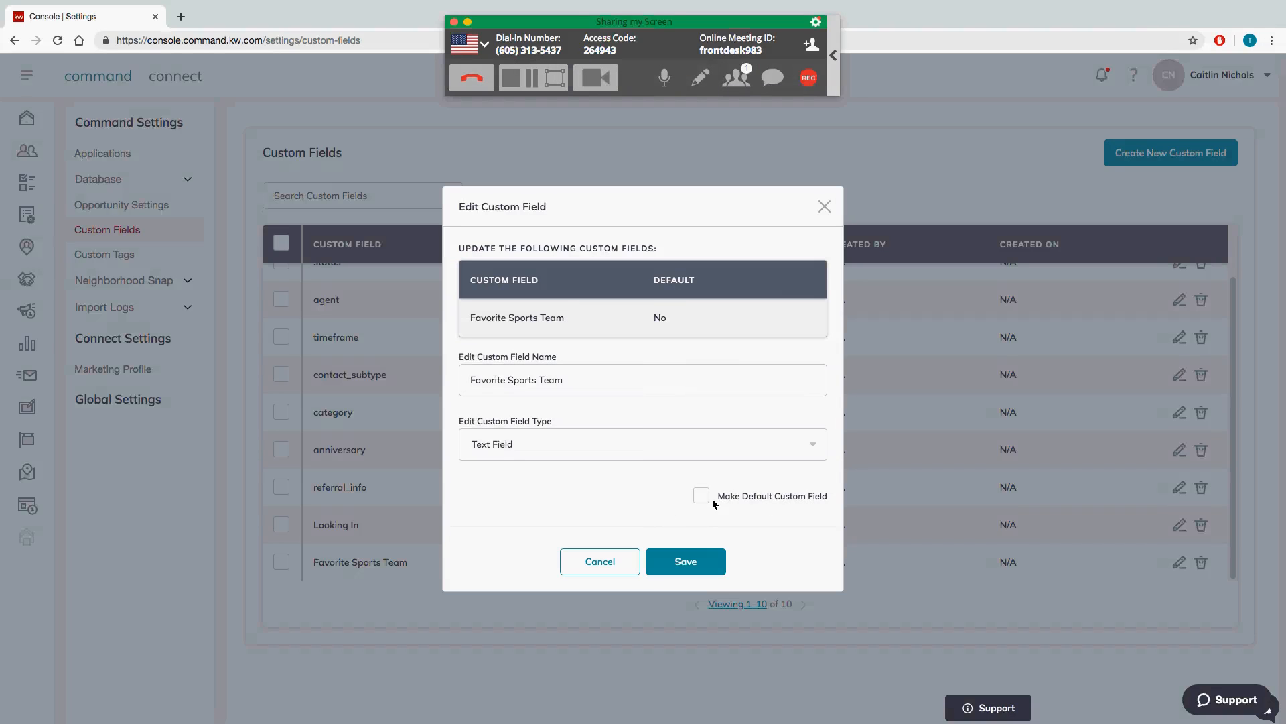
{"action": "left_click", "coordinate": [711, 498]}
{"action": "left_click", "coordinate": [709, 570]}
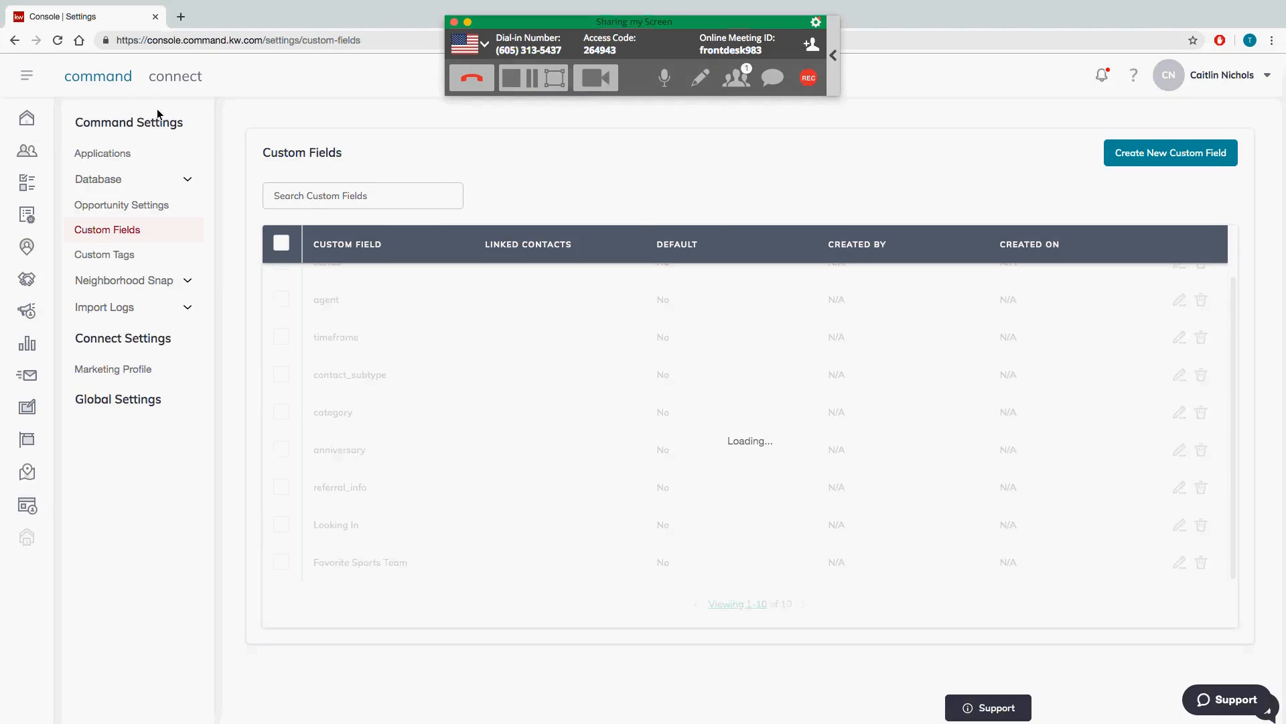
Step: Reload the Custom Fields page, look over all 10 fields, and return to Contacts
{"action": "left_click", "coordinate": [57, 41]}
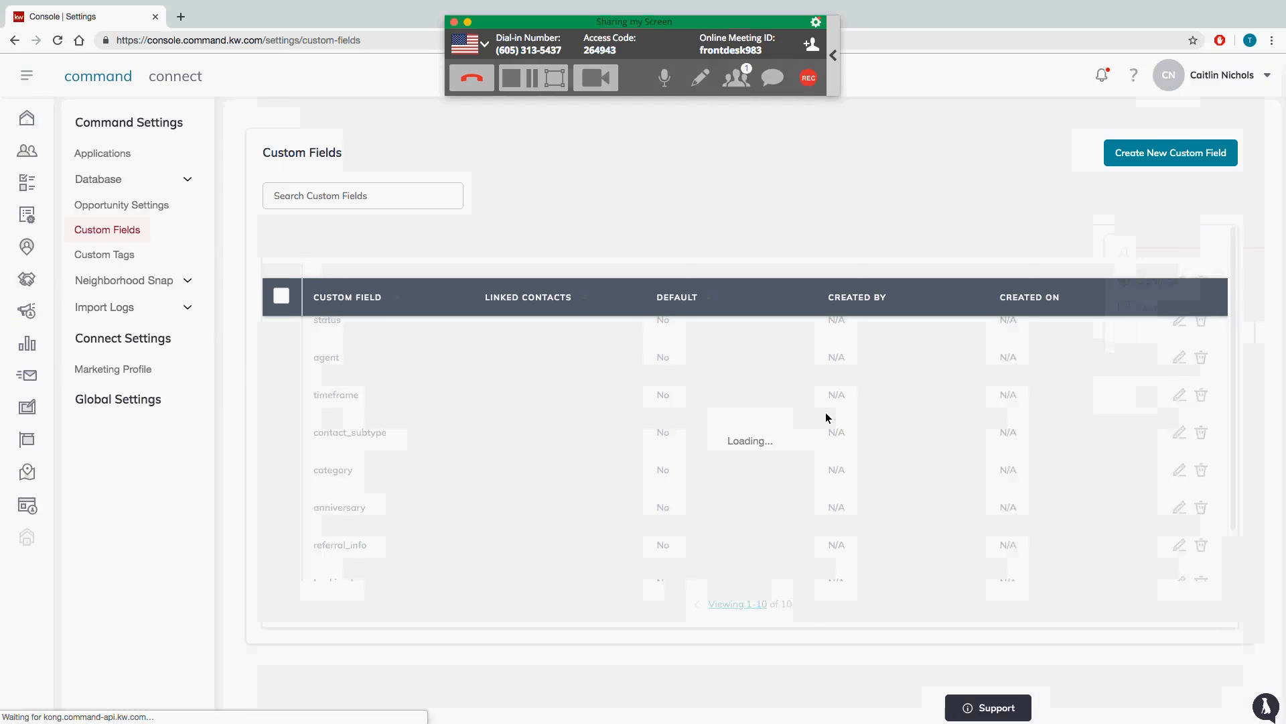
{"action": "scroll", "coordinate": [811, 424], "scroll_direction": "down", "scroll_amount": 2}
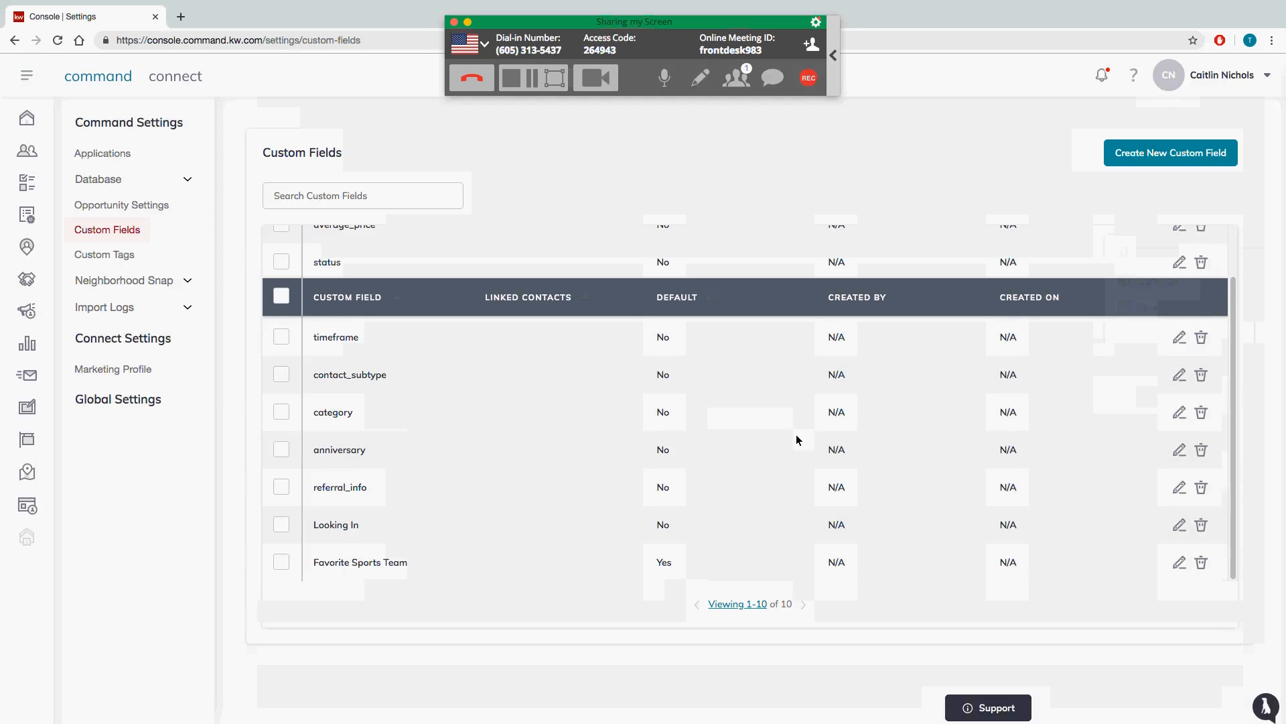
{"action": "scroll", "coordinate": [840, 419], "scroll_direction": "up", "scroll_amount": 2}
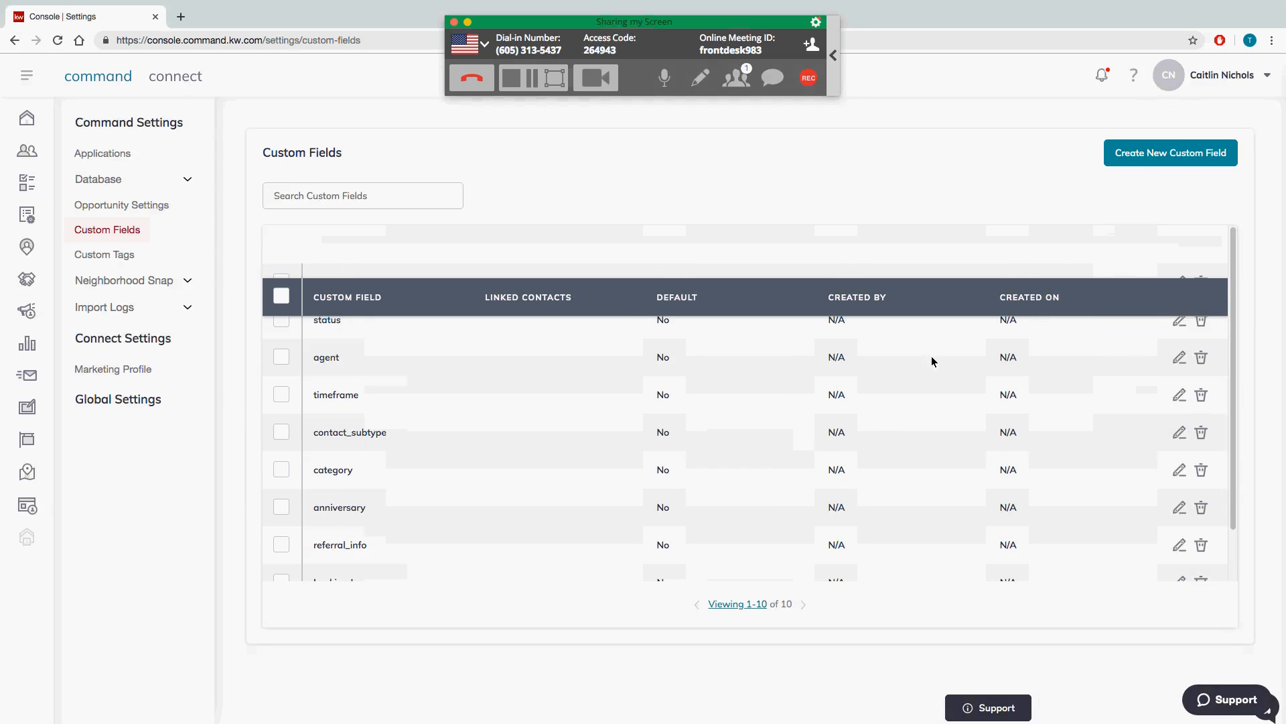
{"action": "left_click", "coordinate": [12, 157]}
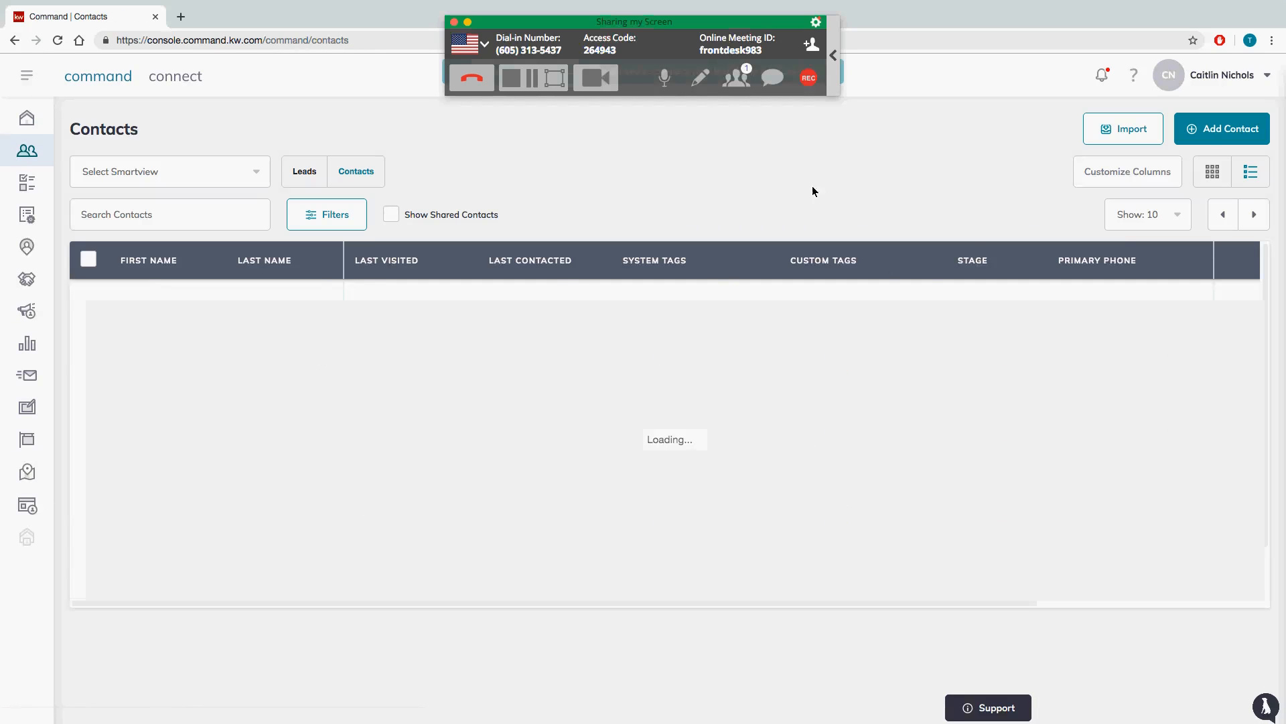
Step: Check the new-contact form's Favorite Sports Team field, cancel without saving, and open the account menu
{"action": "left_click", "coordinate": [1221, 134]}
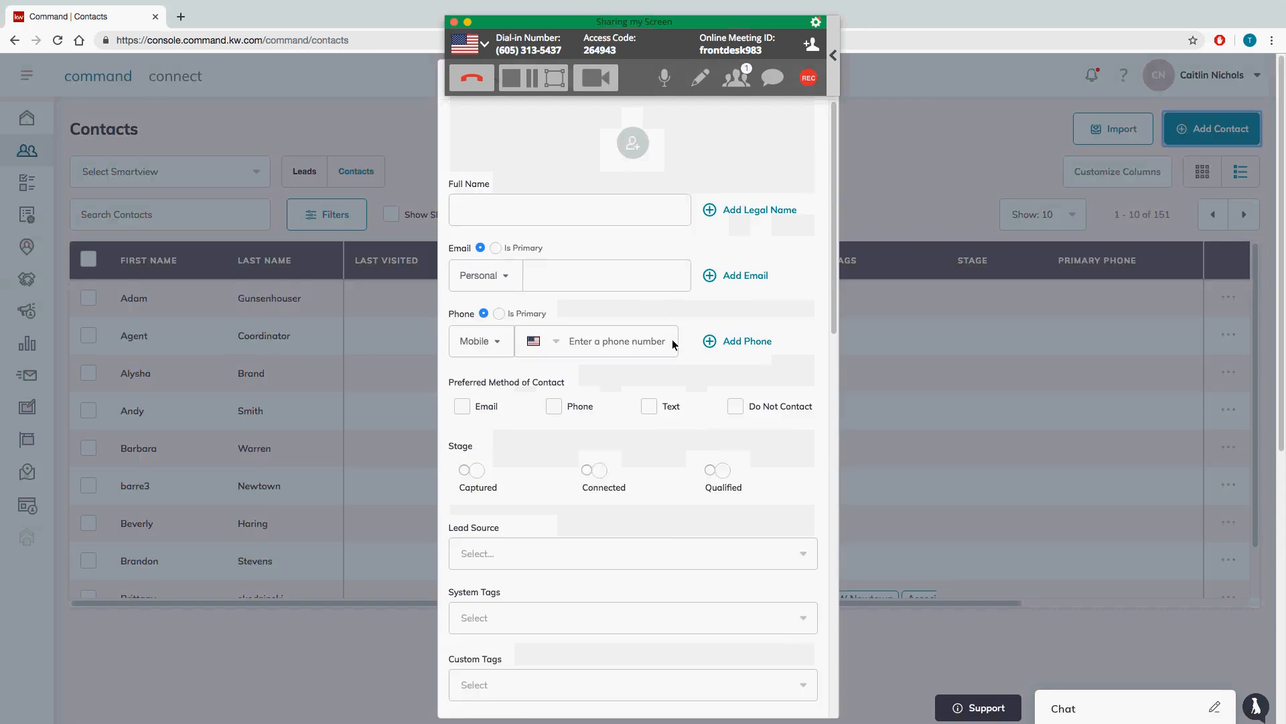
{"action": "scroll", "coordinate": [673, 341], "scroll_direction": "down", "scroll_amount": 15}
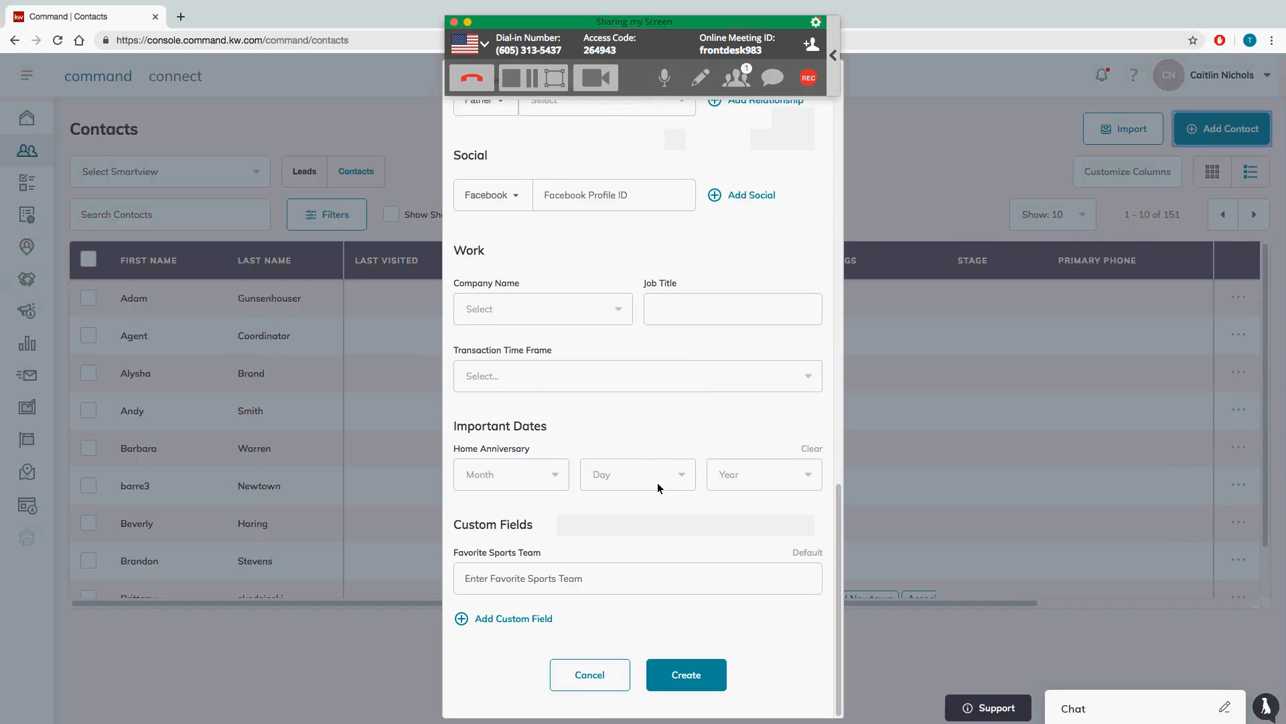
{"action": "scroll", "coordinate": [573, 485], "scroll_direction": "up", "scroll_amount": 8}
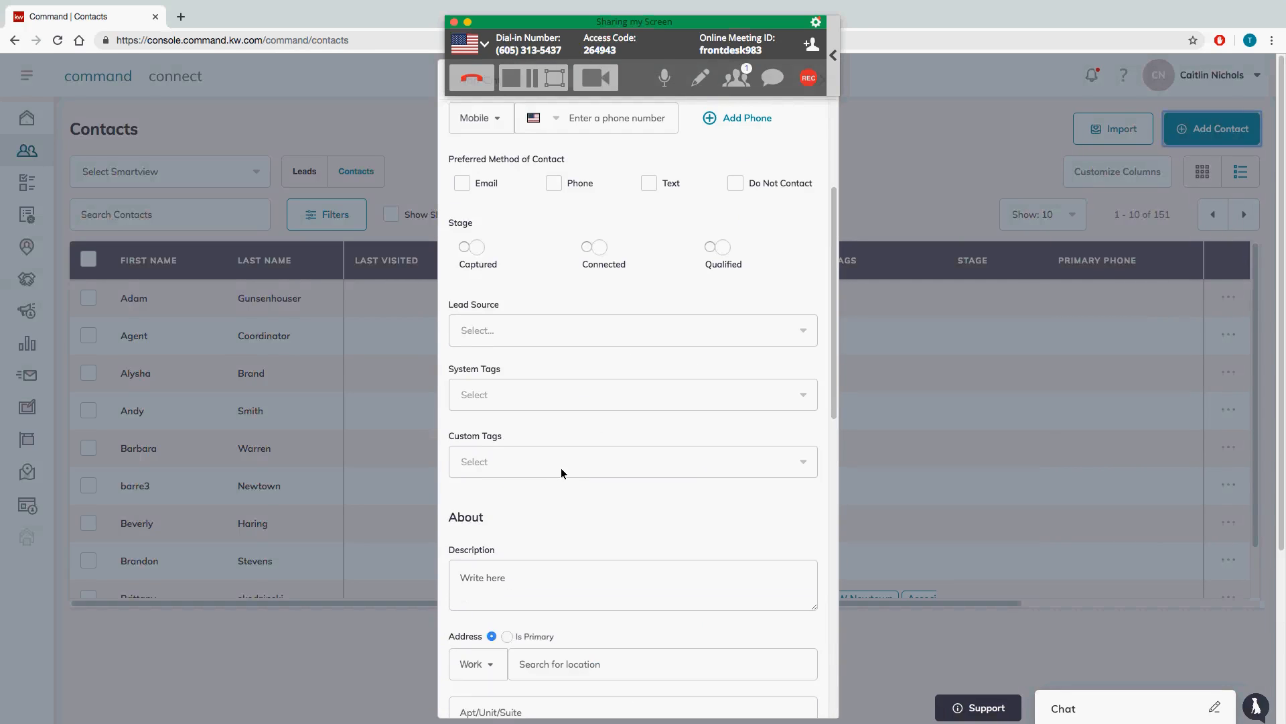
{"action": "scroll", "coordinate": [562, 469], "scroll_direction": "up", "scroll_amount": 3}
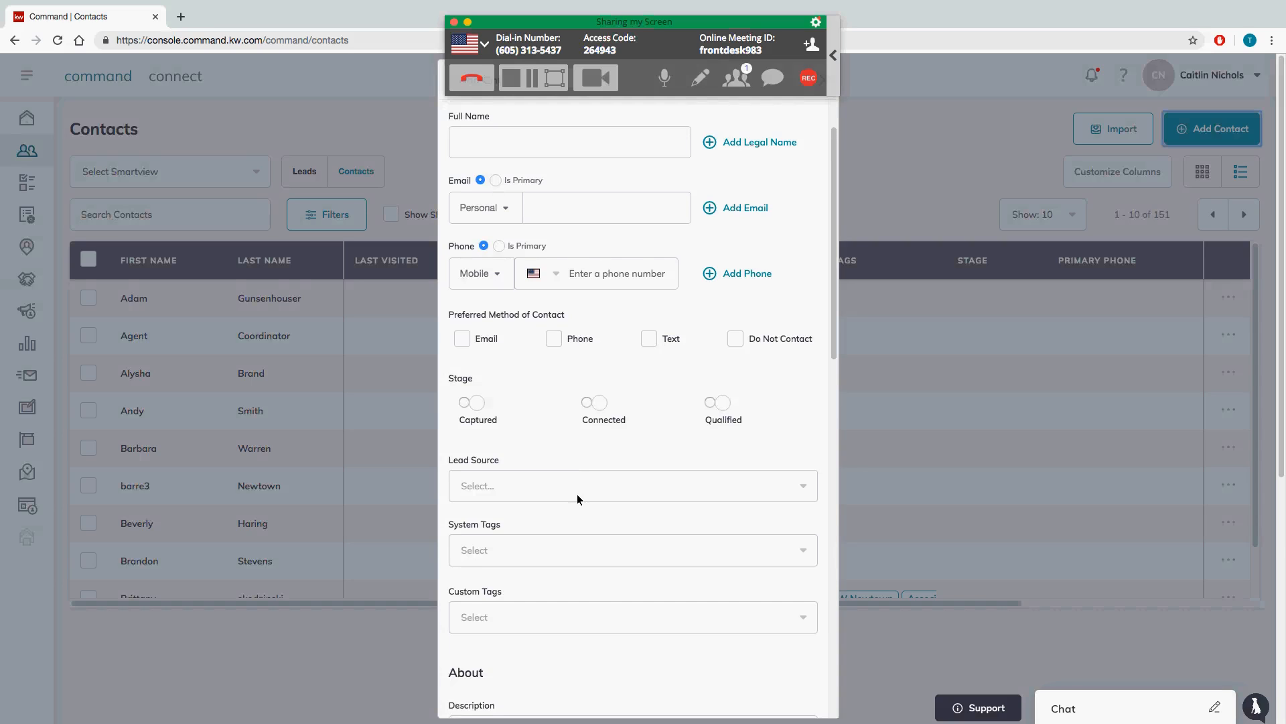
{"action": "scroll", "coordinate": [577, 494], "scroll_direction": "down", "scroll_amount": 12}
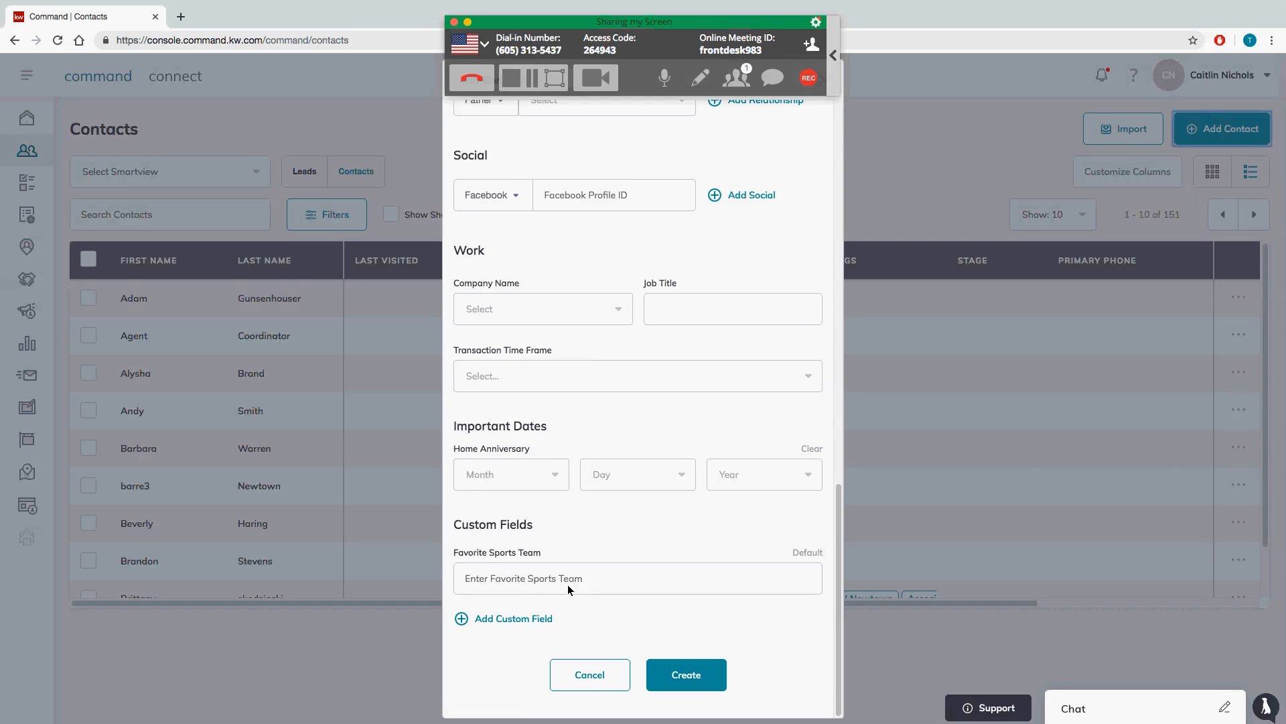
{"action": "left_click", "coordinate": [593, 682]}
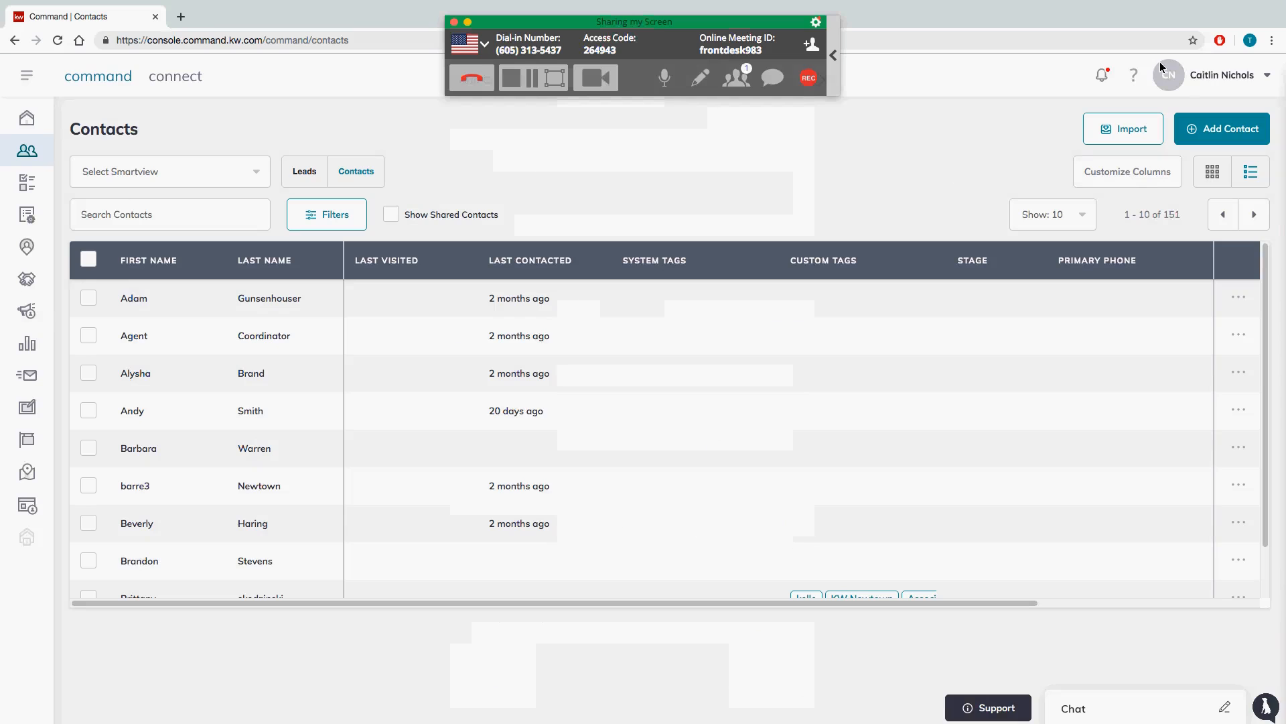
{"action": "left_click_drag", "start_coordinate": [1197, 75], "coordinate": [1200, 83]}
Step: Open Settings > Custom Fields and scroll through the 10 listed fields
{"action": "left_click", "coordinate": [1184, 147]}
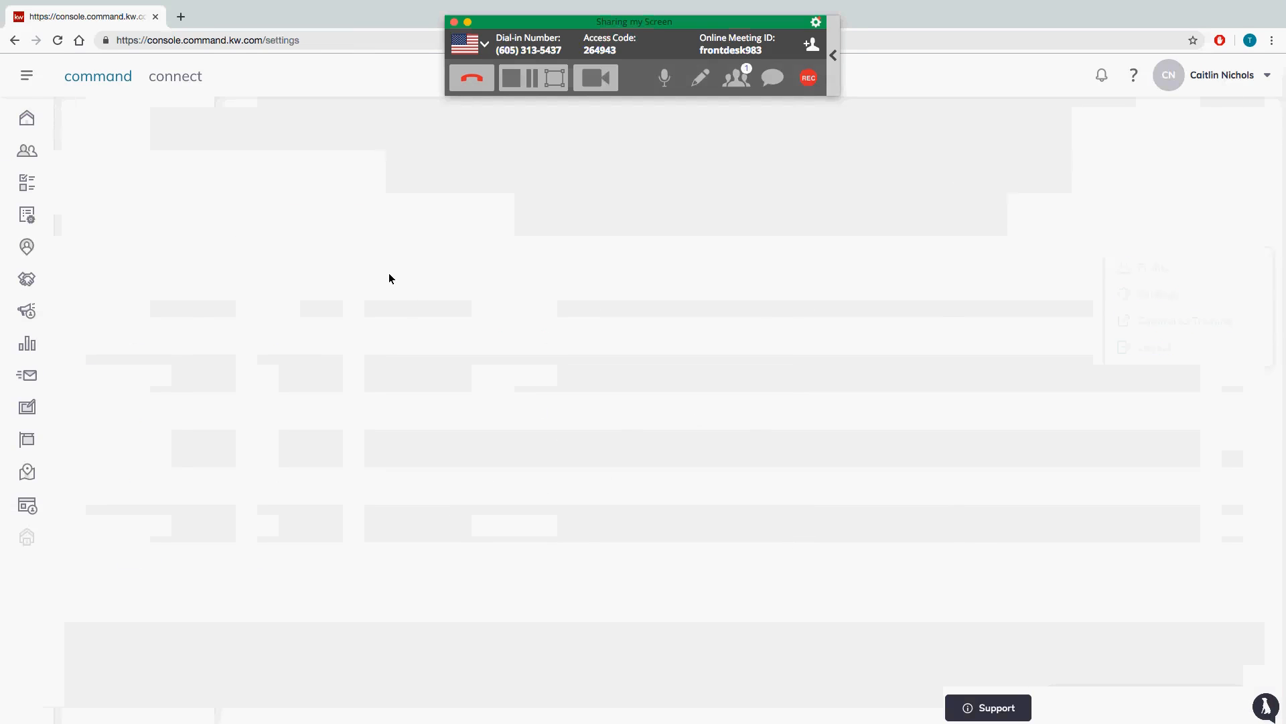
{"action": "left_click", "coordinate": [118, 238]}
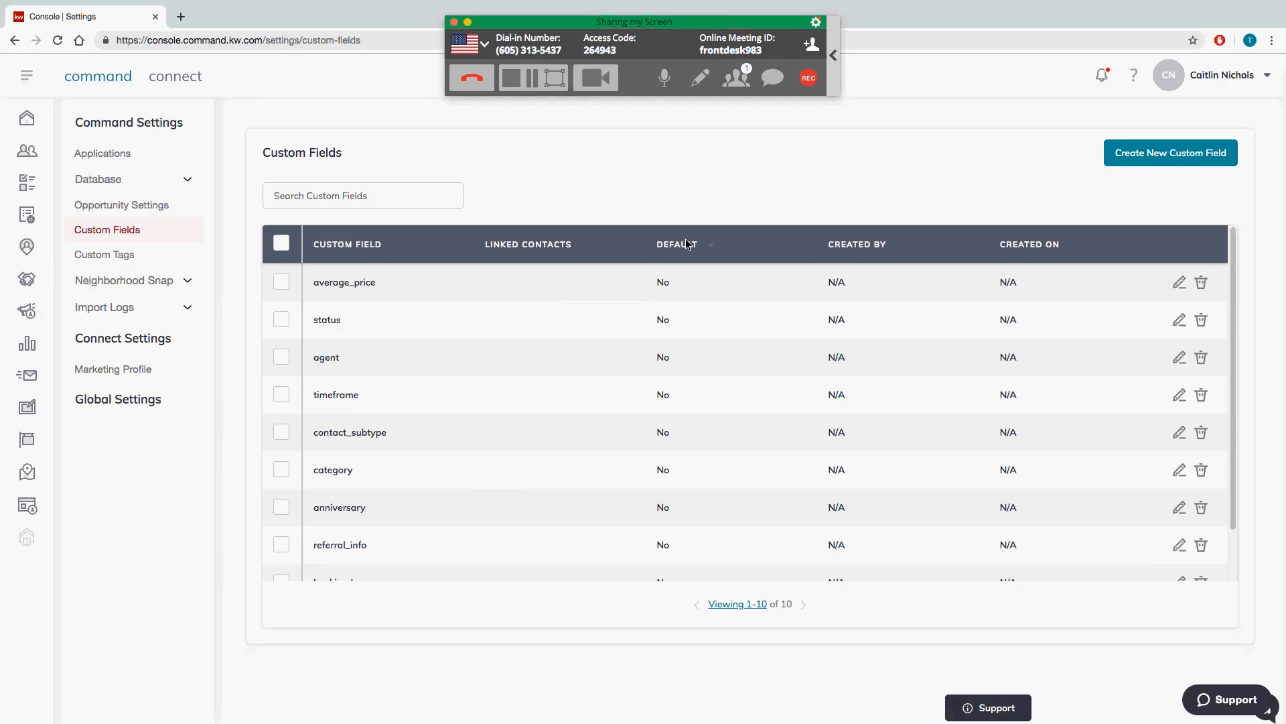
{"action": "scroll", "coordinate": [677, 503], "scroll_direction": "down", "scroll_amount": 2}
{"action": "scroll", "coordinate": [678, 496], "scroll_direction": "up", "scroll_amount": 2}
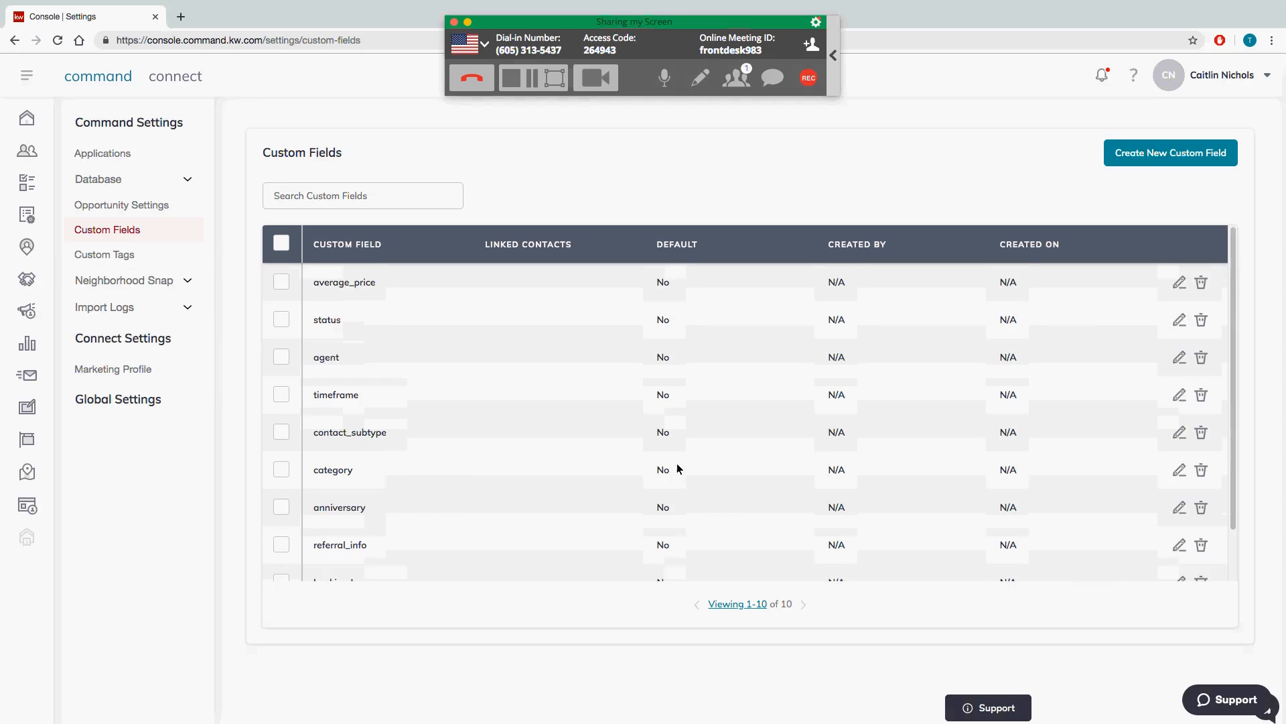
Step: Open the average_price field editor and cancel it, leaving the field unchanged
{"action": "left_click", "coordinate": [1180, 283]}
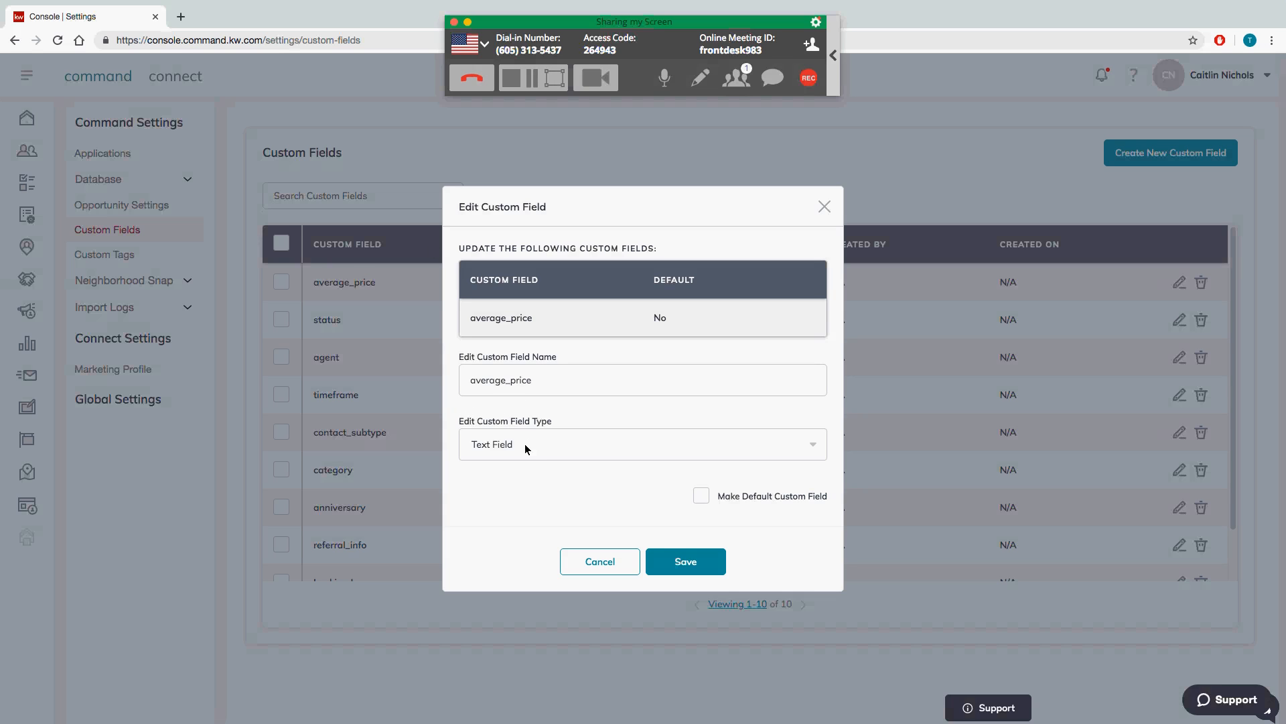
{"action": "left_click", "coordinate": [600, 568]}
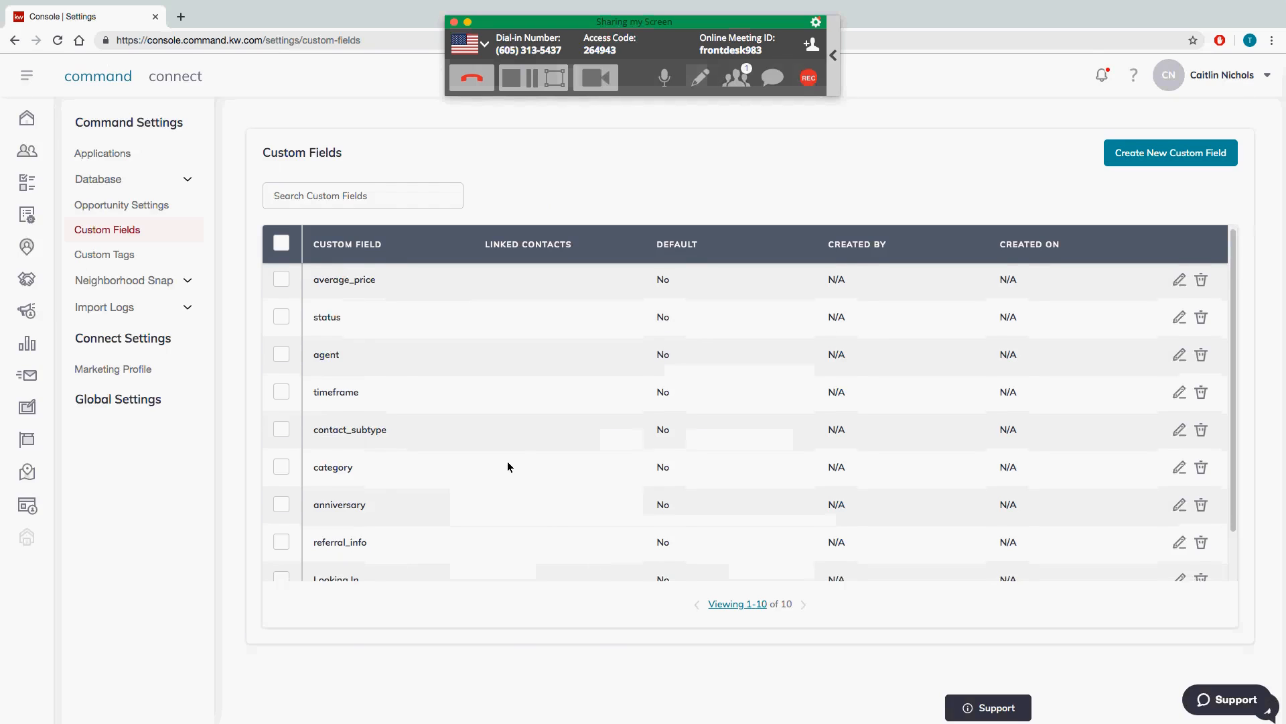
{"action": "scroll", "coordinate": [508, 463], "scroll_direction": "down", "scroll_amount": 2}
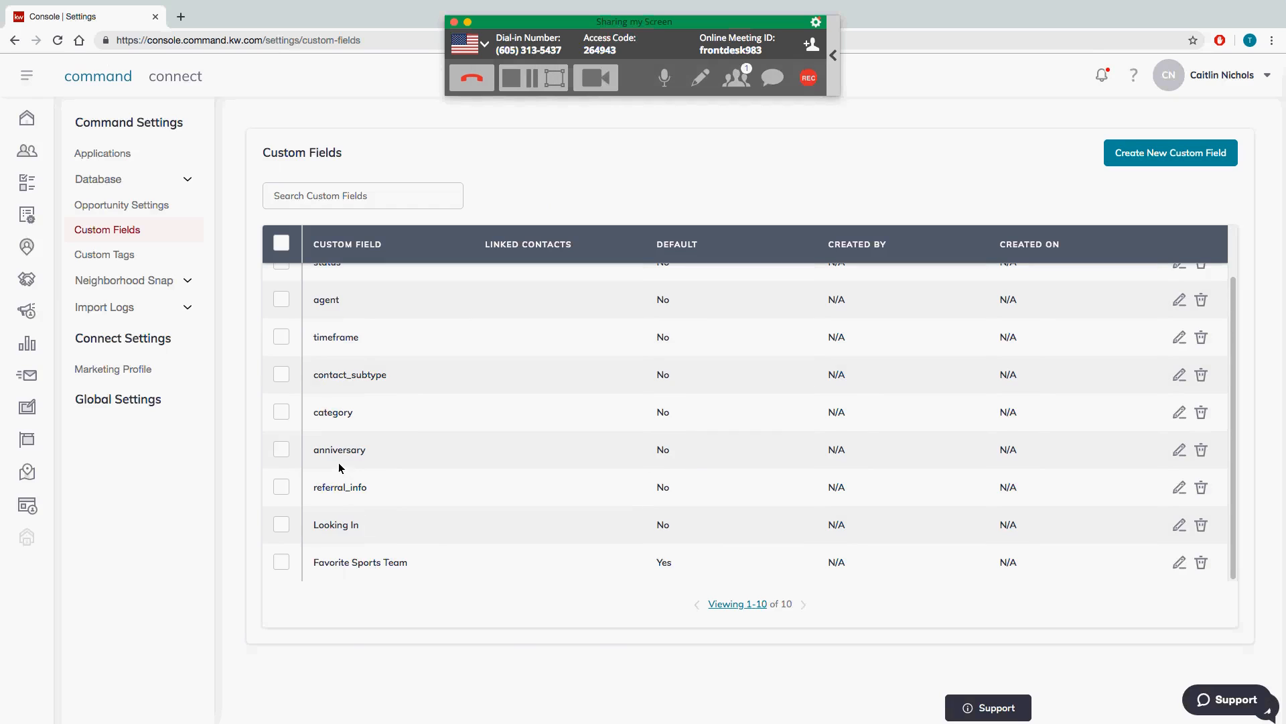
{"action": "scroll", "coordinate": [462, 499], "scroll_direction": "up", "scroll_amount": 2}
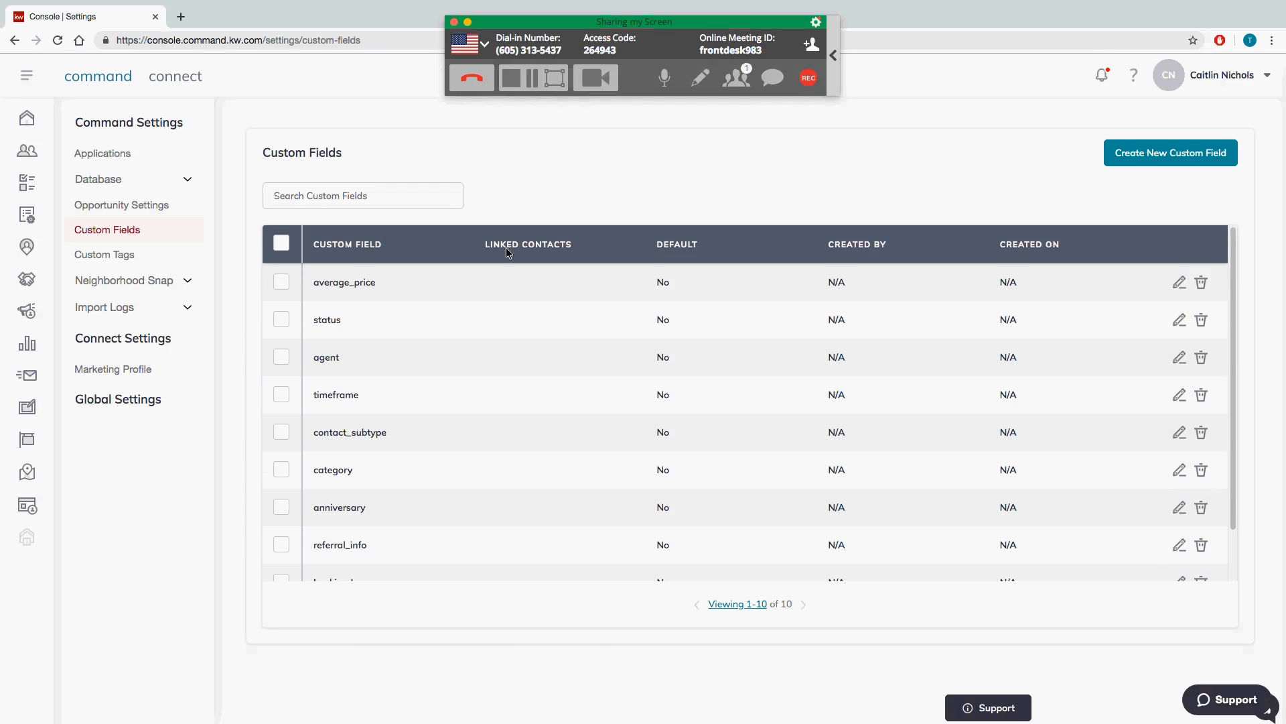
Step: Open Custom Tags, start a tag named 'Class 2', and cancel without creating it
{"action": "left_click", "coordinate": [113, 259]}
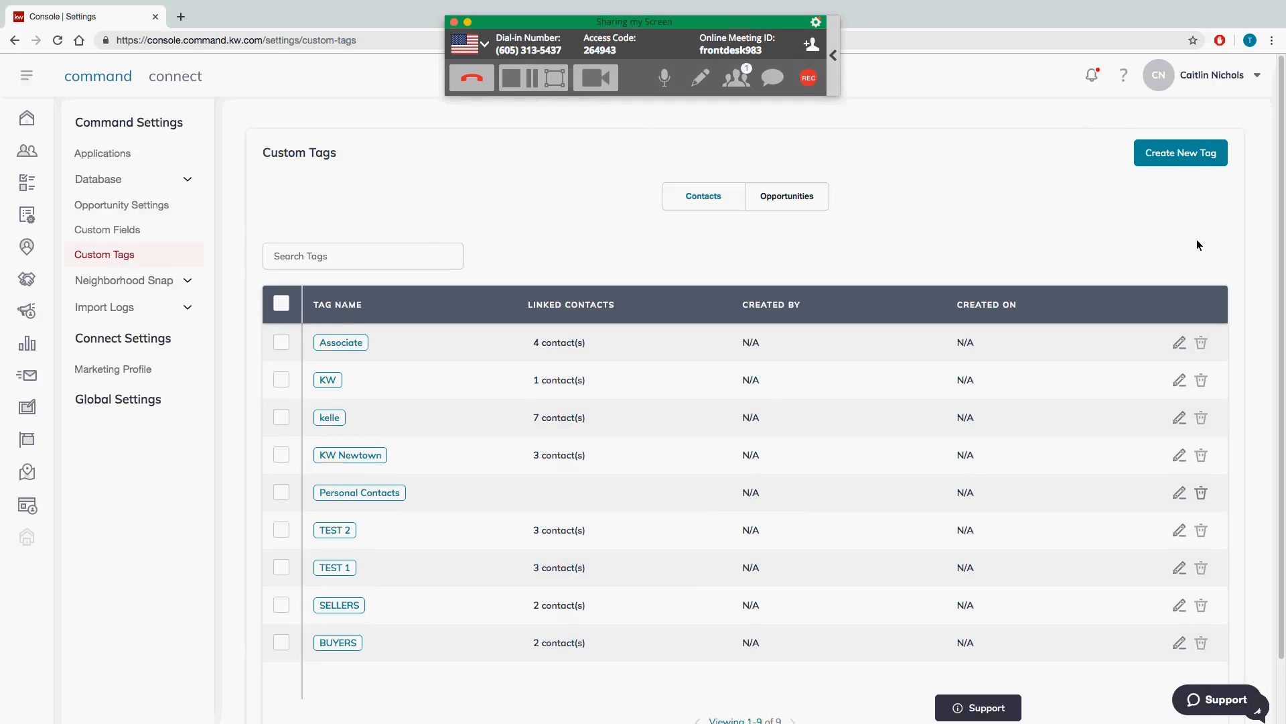
{"action": "left_click", "coordinate": [1185, 158]}
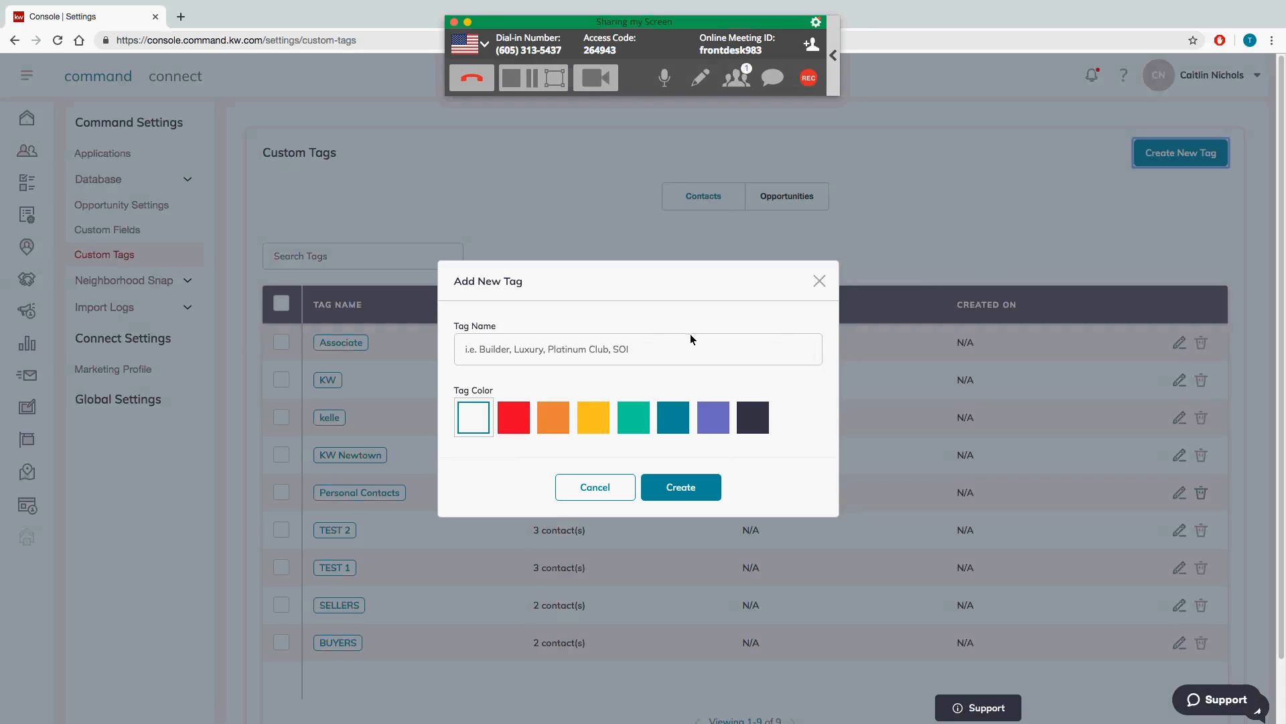
{"action": "left_click", "coordinate": [674, 343]}
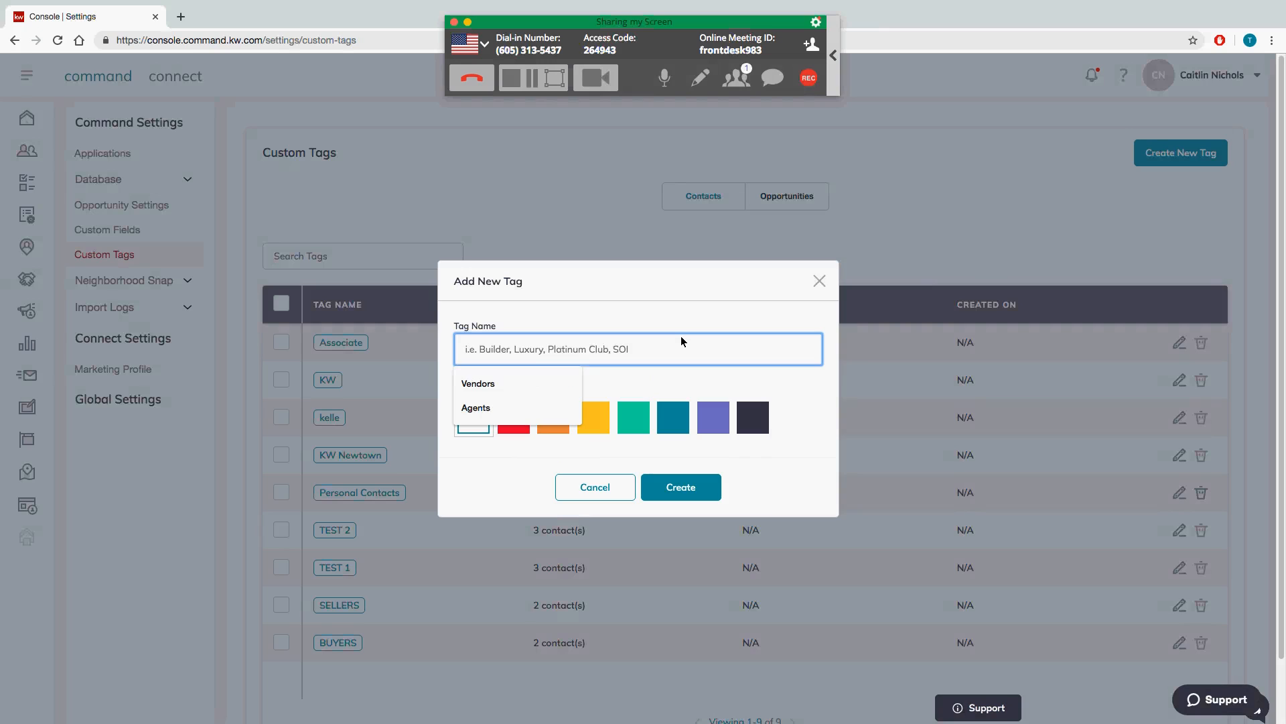
{"action": "type", "text": "C"}
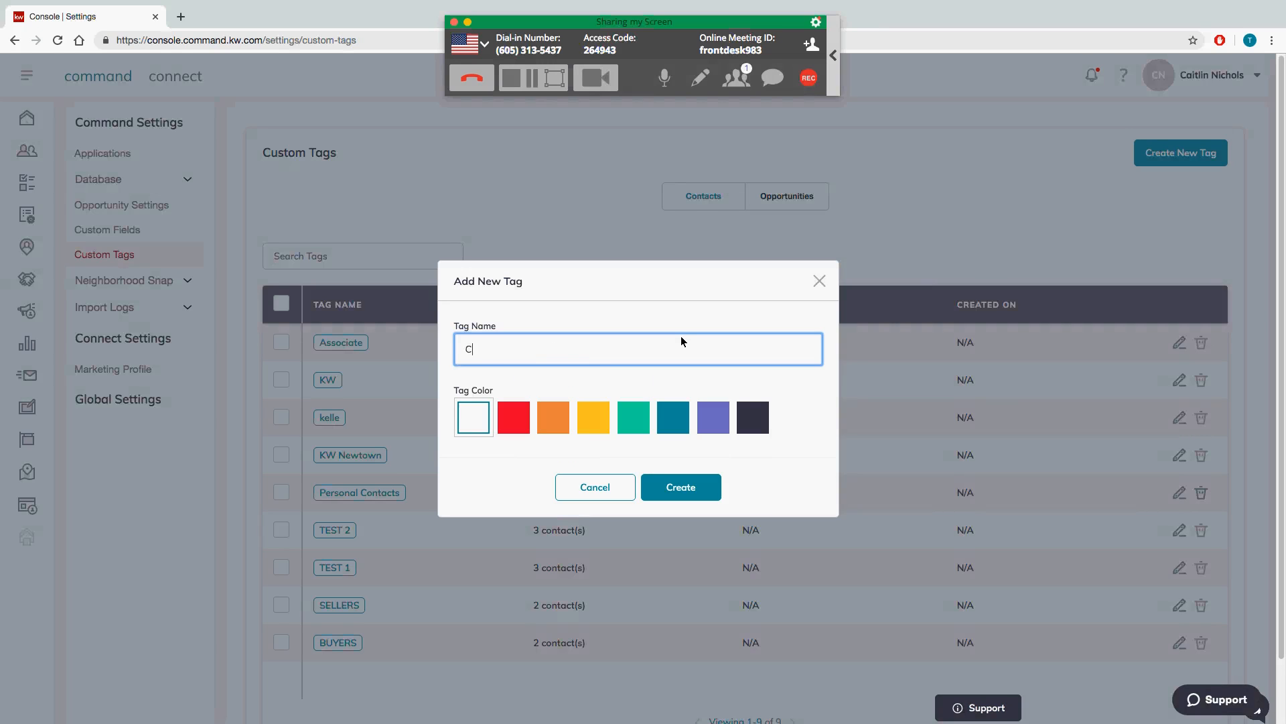
{"action": "type", "text": "lass 2"}
{"action": "left_click", "coordinate": [605, 491]}
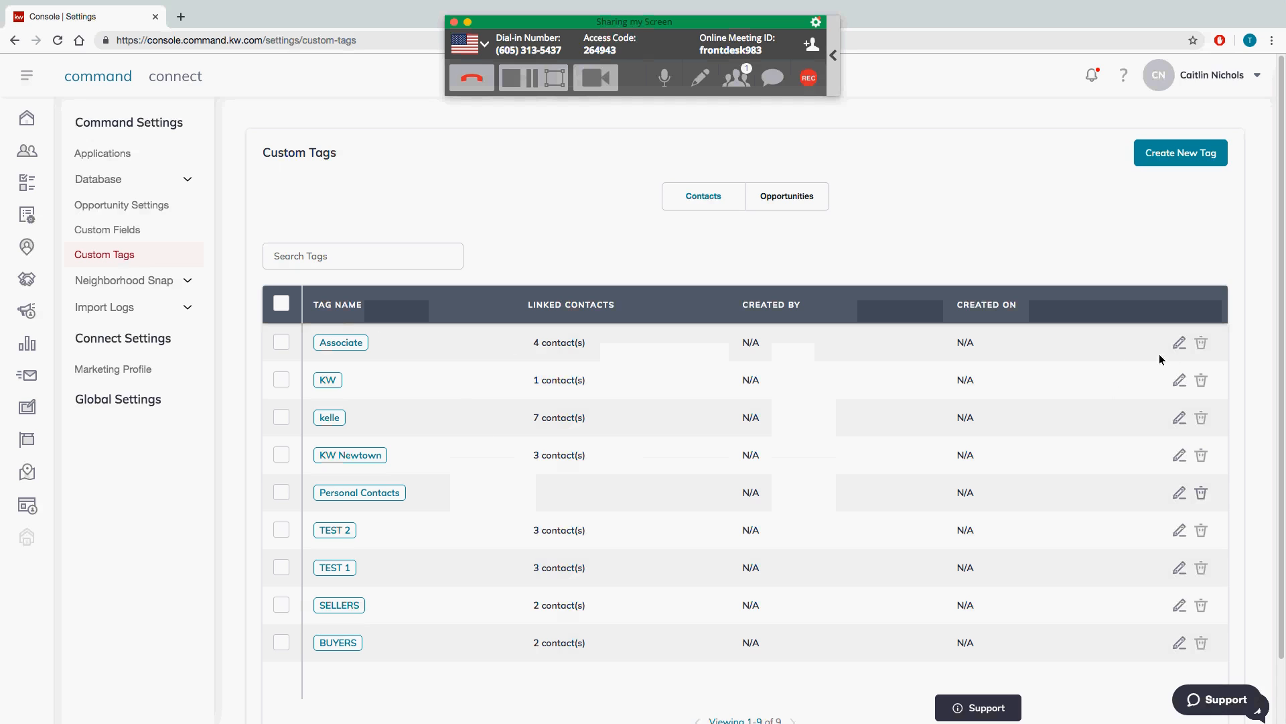
{"action": "left_click", "coordinate": [1182, 344]}
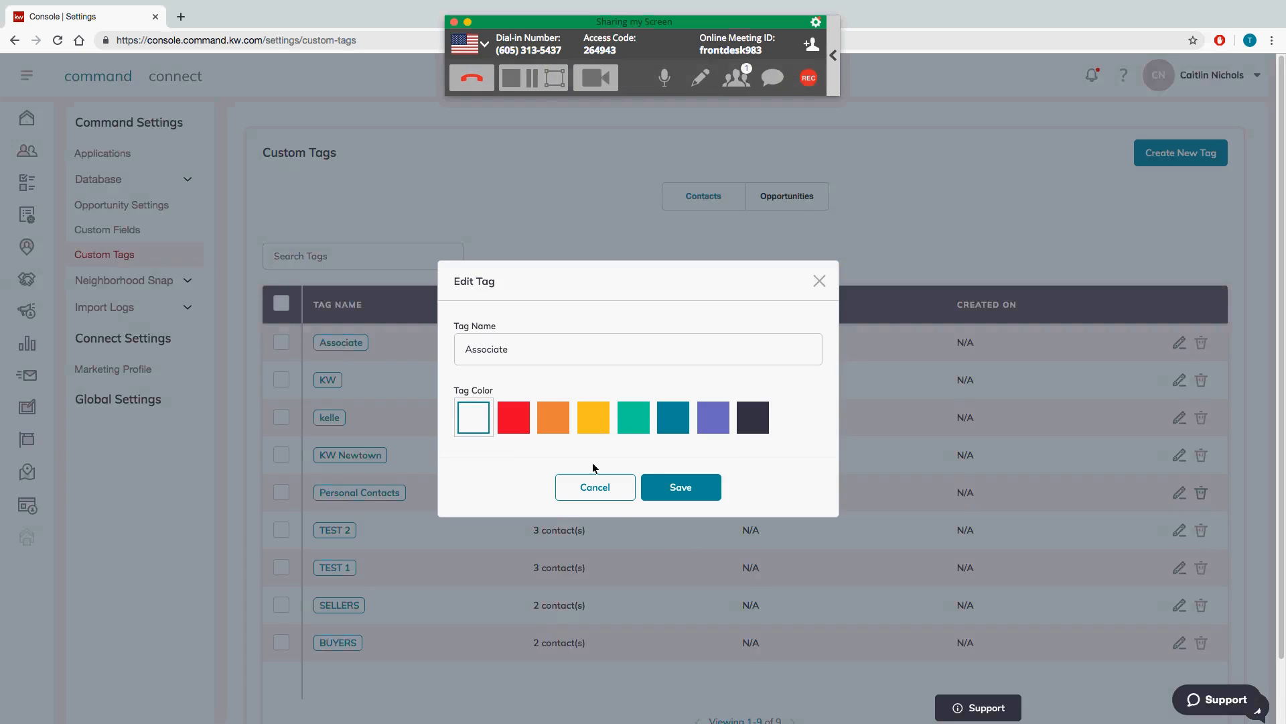
{"action": "left_click", "coordinate": [597, 489]}
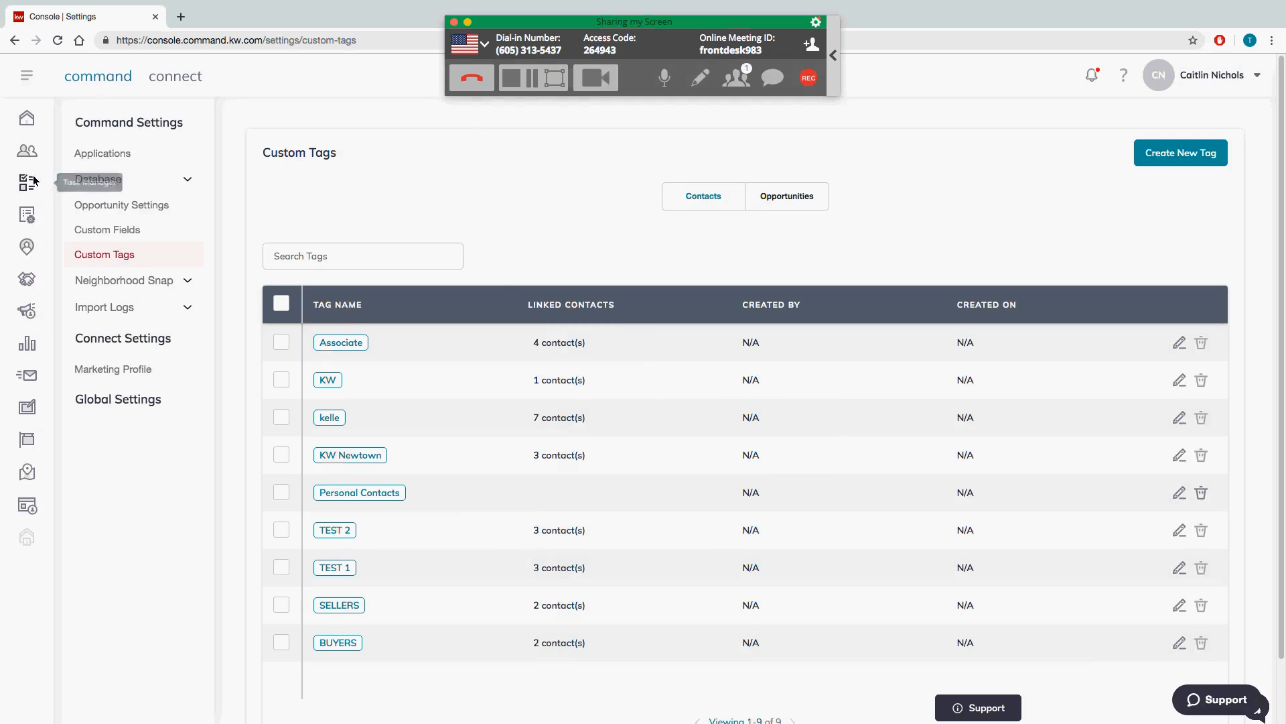
{"action": "mouse_move", "coordinate": [11, 2]}
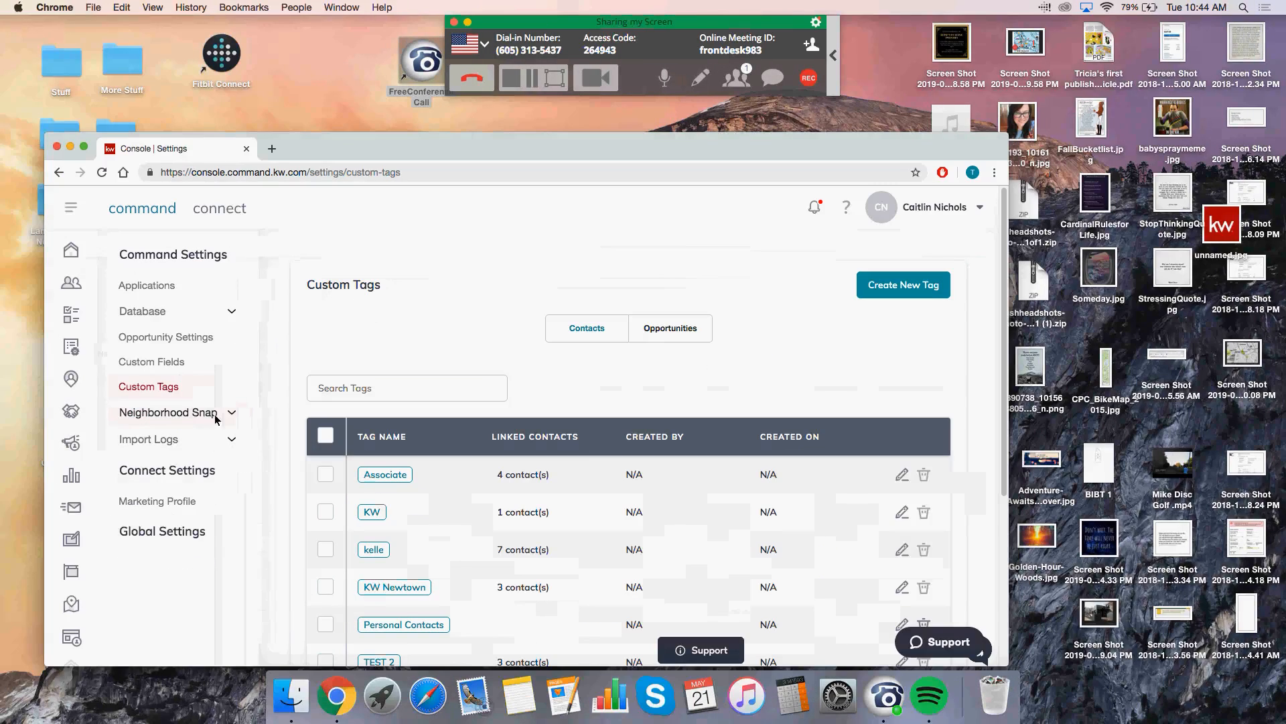
Step: Maximise Chrome and load mykw.kw.com in a new tab by typing 'my'
{"action": "left_click", "coordinate": [84, 148]}
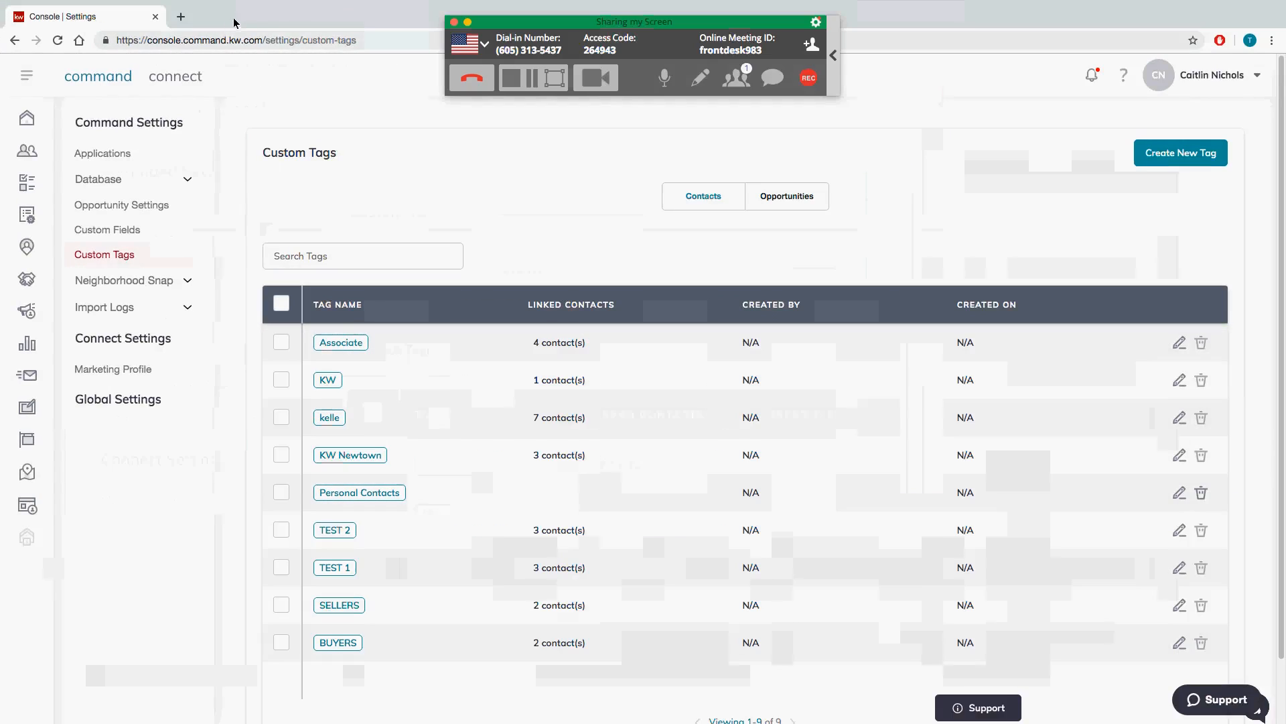
{"action": "left_click", "coordinate": [182, 17]}
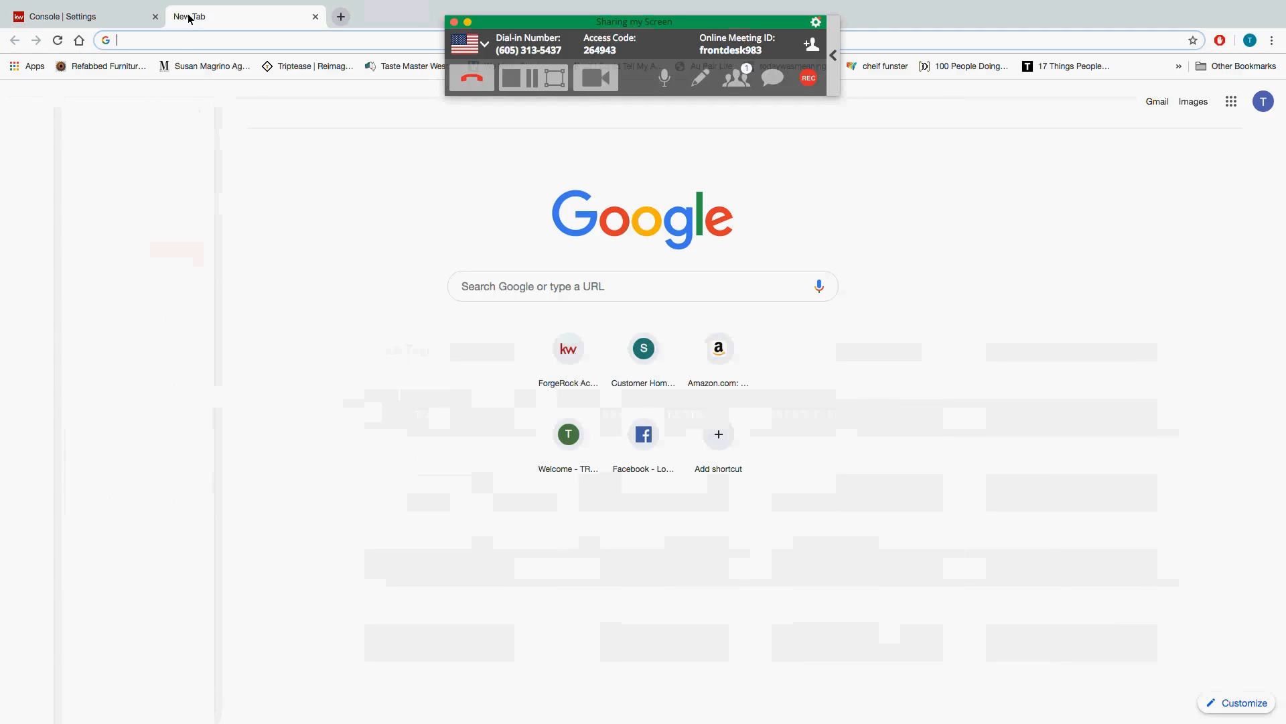
{"action": "type", "text": "mykw.kw.com"}
{"action": "key", "text": "Return"}
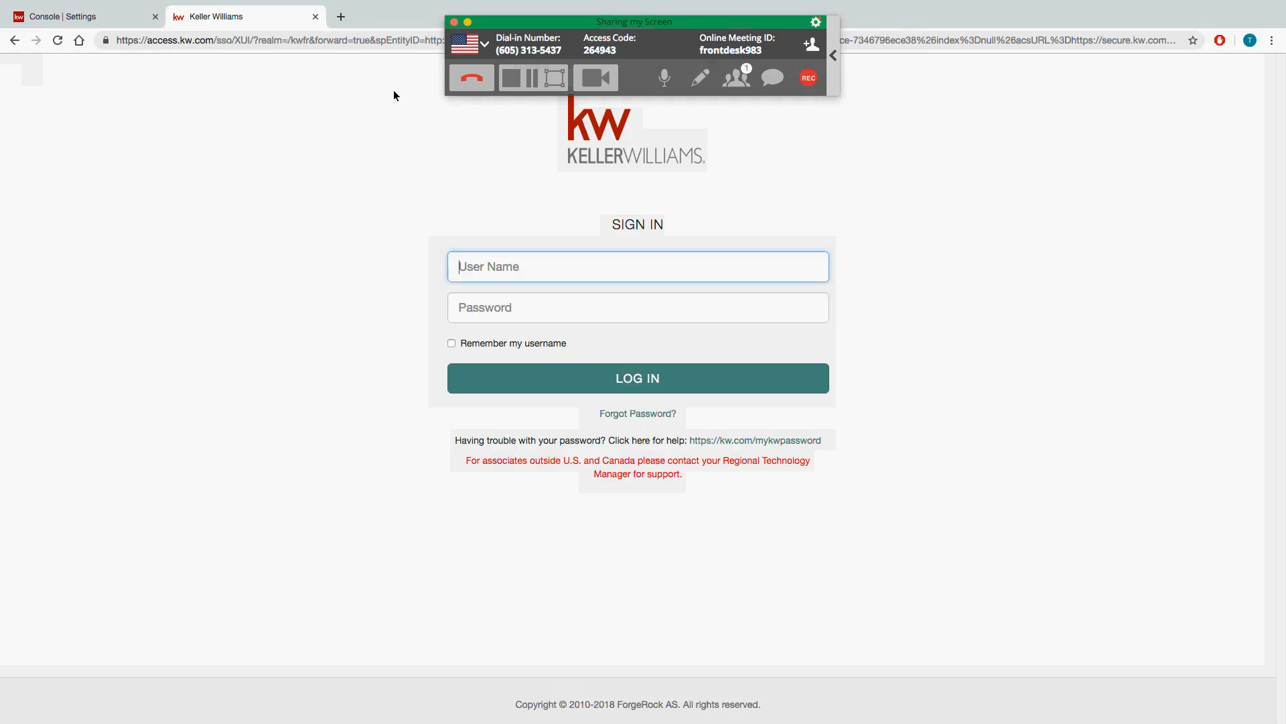
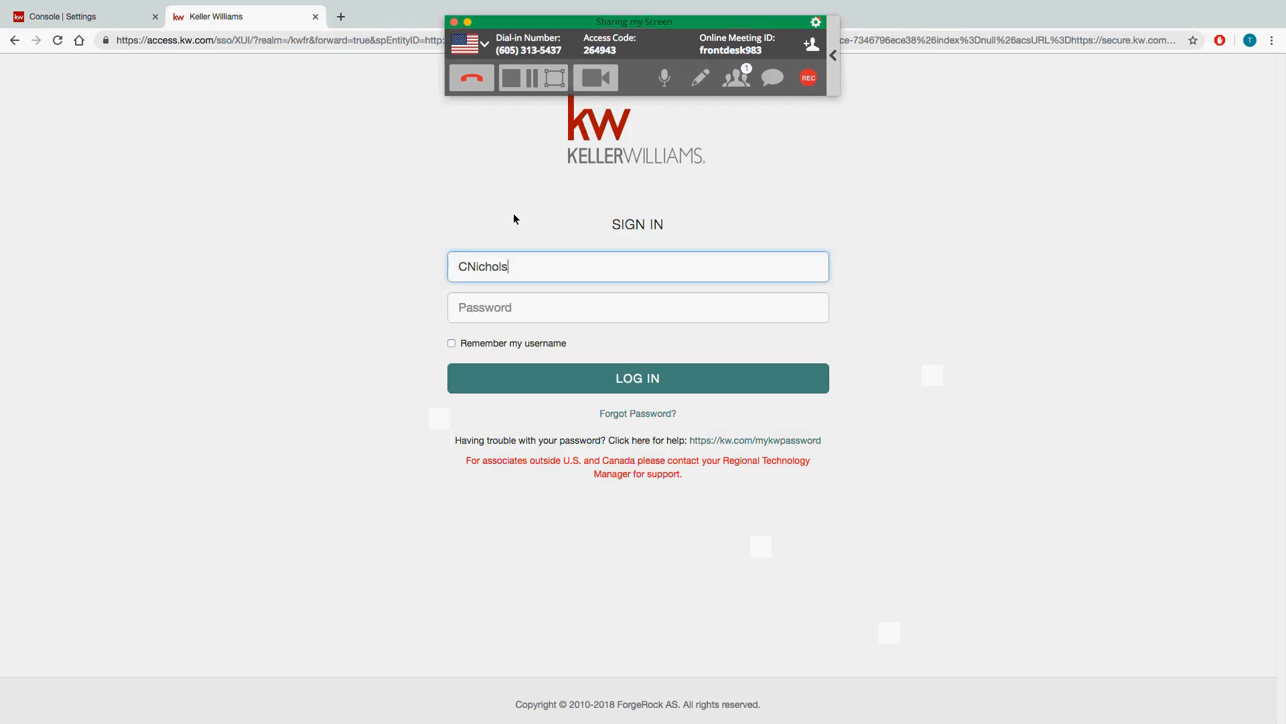
Step: Sign in with the Keller Williams username and password, then open View Contacts in Market Leader
{"action": "key", "text": "Tab"}
{"action": "type", "text": "•••••••"}
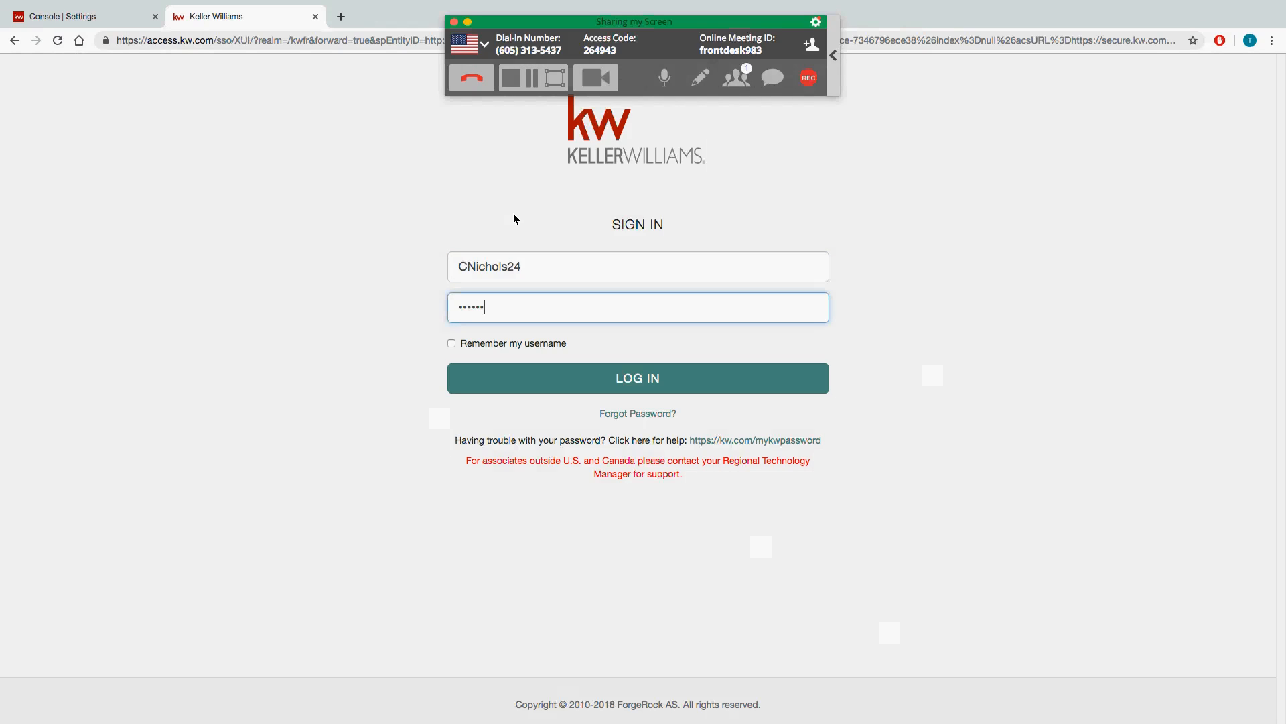
{"action": "type", "text": "••"}
{"action": "left_click", "coordinate": [627, 390]}
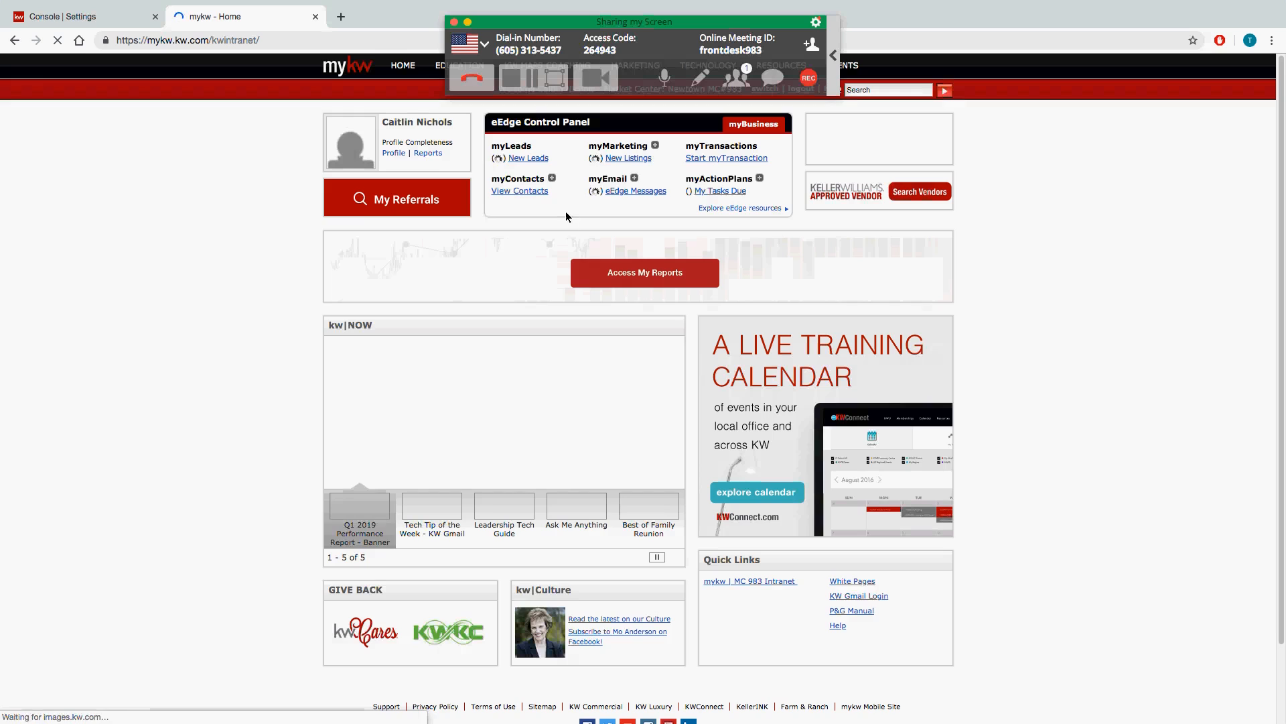
{"action": "left_click", "coordinate": [520, 189]}
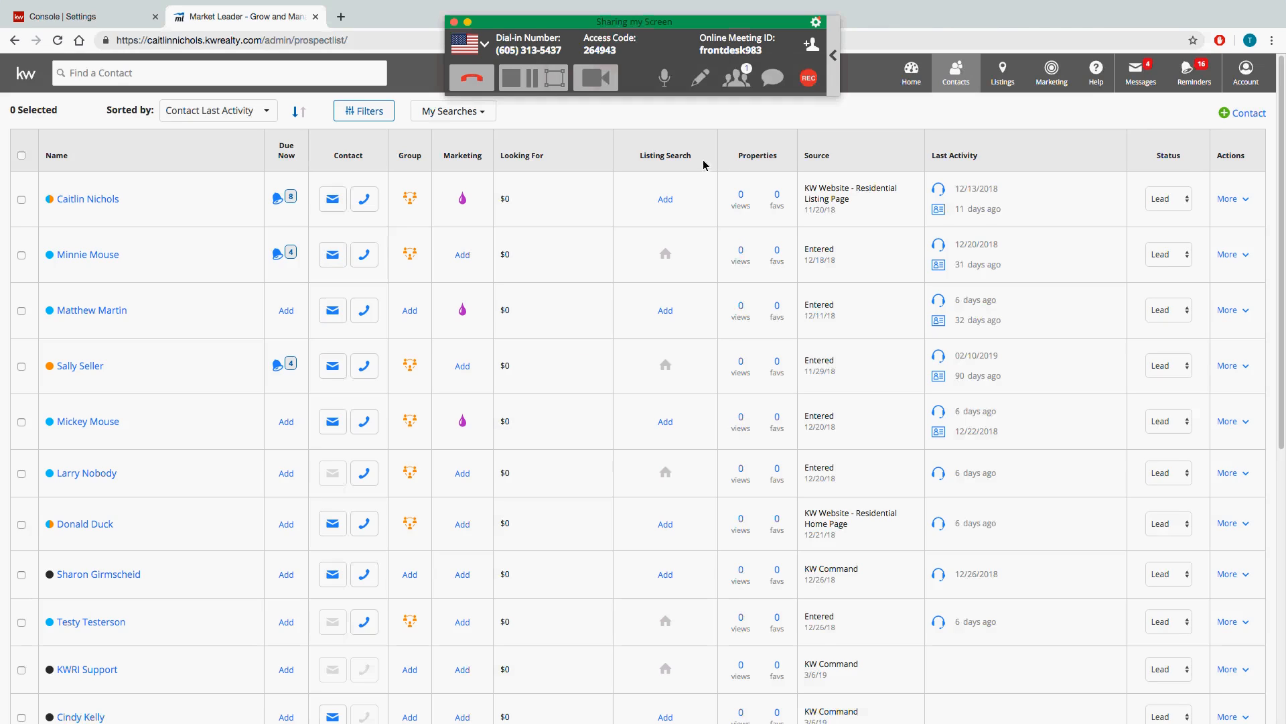
Step: Open Import/Export Contacts, switch to Export Contacts, and expand the Contact Groups dropdown
{"action": "left_click", "coordinate": [960, 79]}
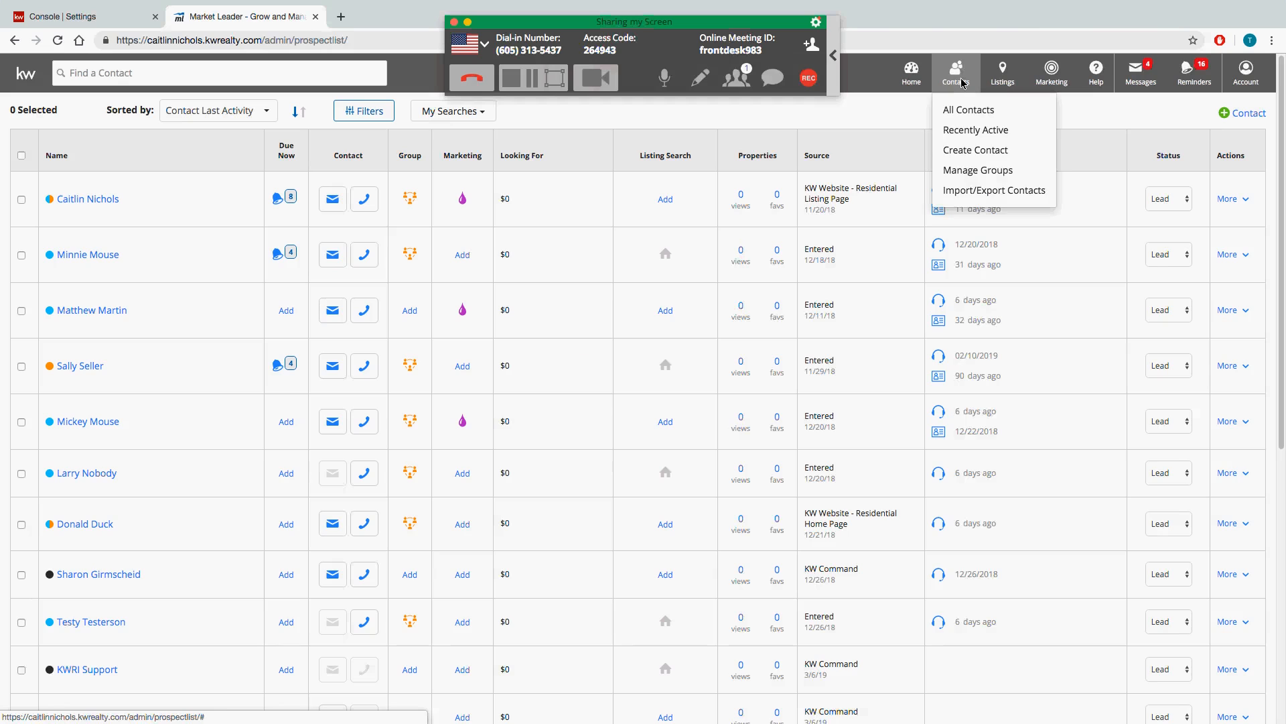
{"action": "left_click", "coordinate": [979, 193]}
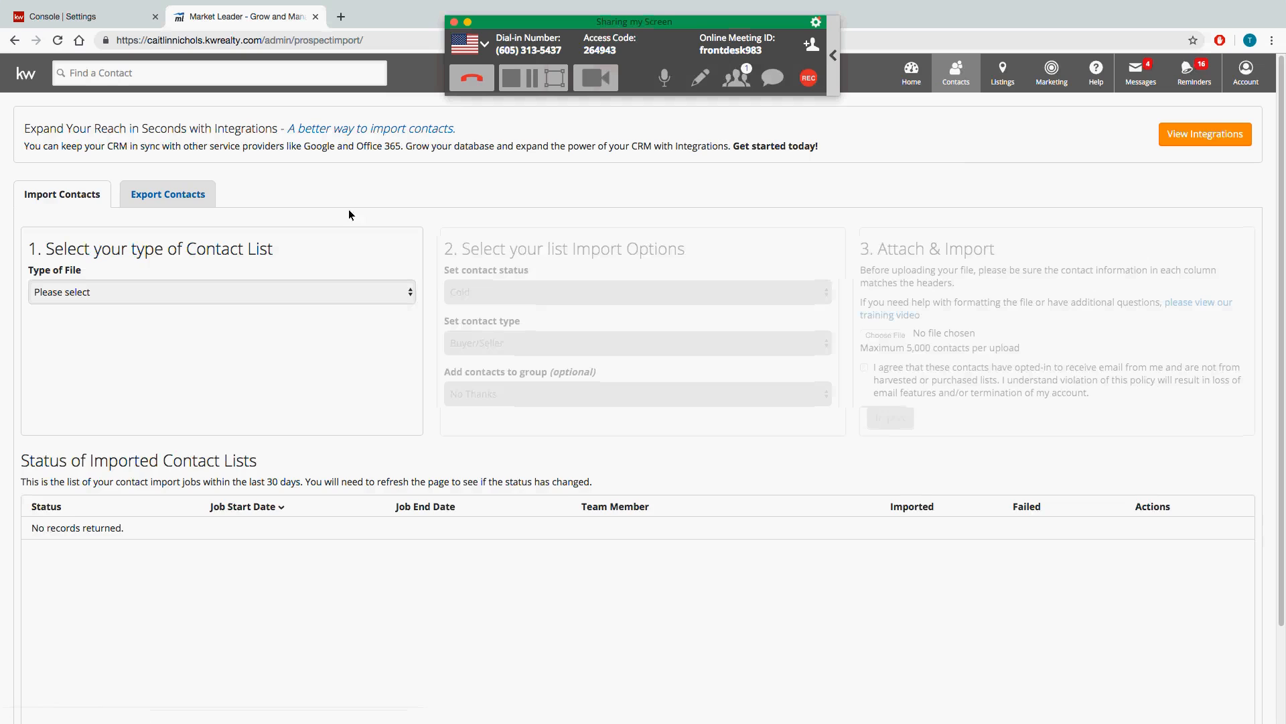
{"action": "left_click", "coordinate": [189, 195]}
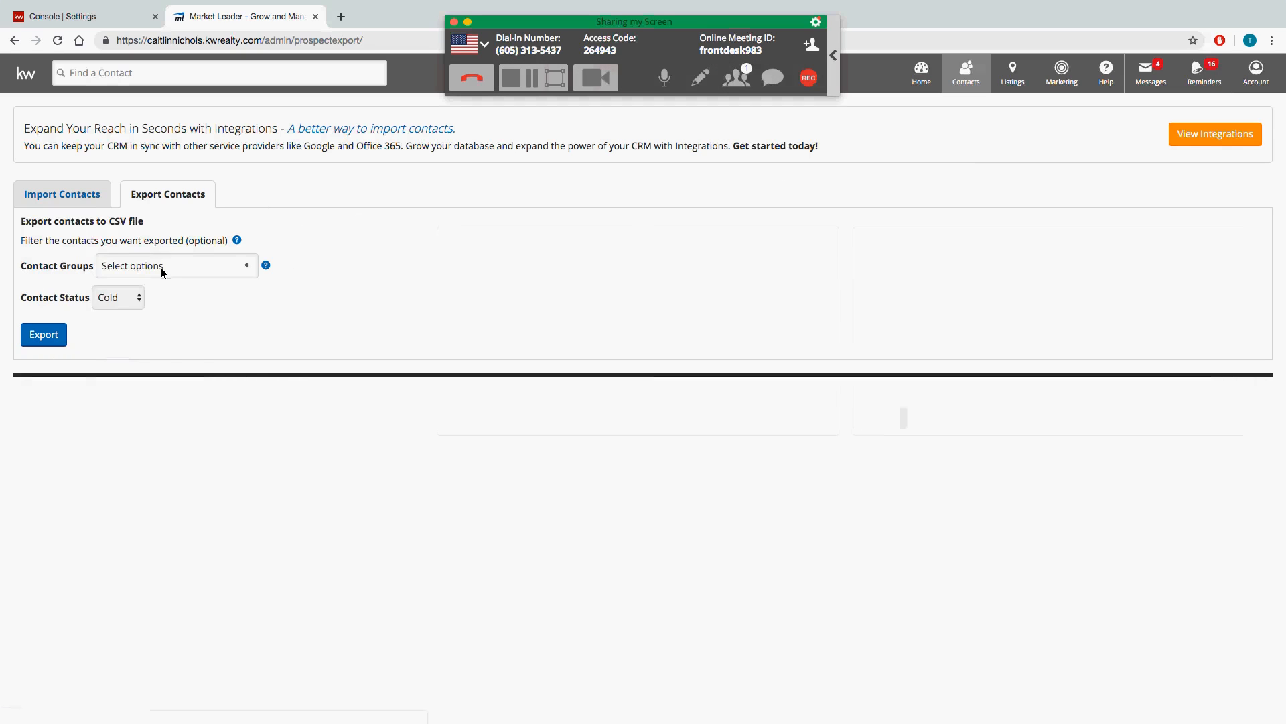
{"action": "left_click", "coordinate": [164, 267]}
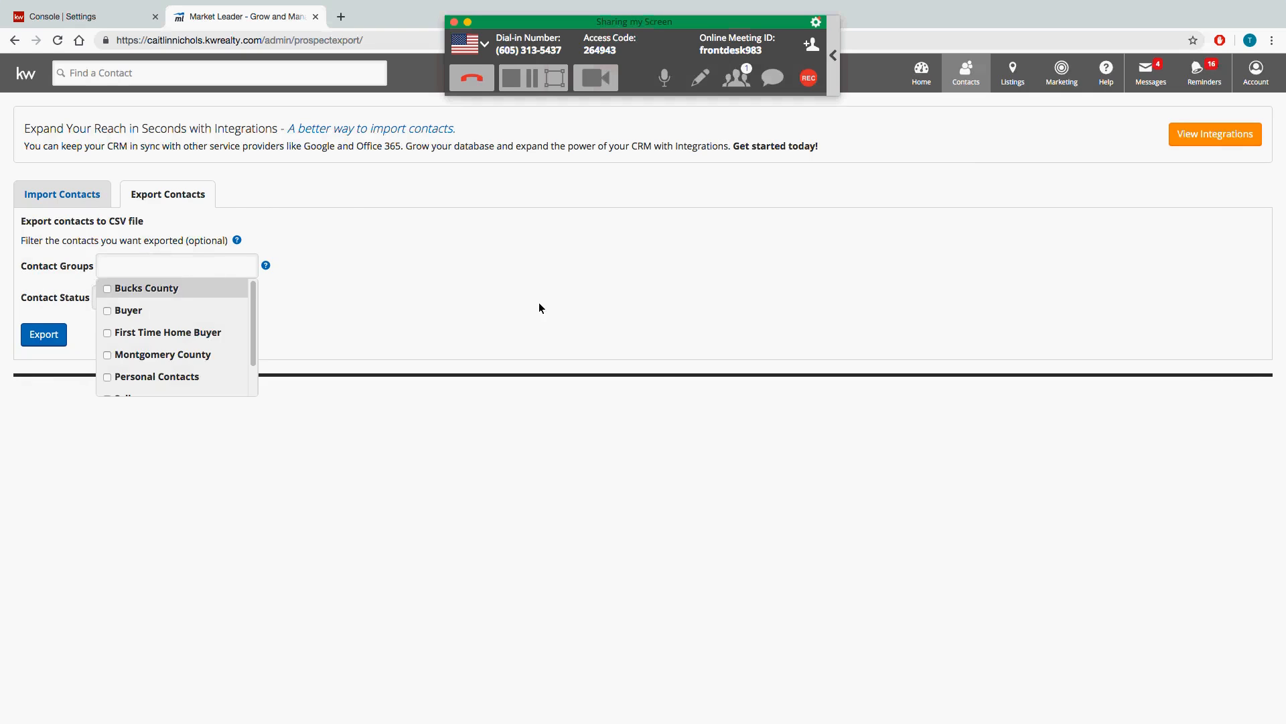
Step: Scroll through the exportable Contact Groups list, close it, and return to the Console | Settings tab
{"action": "left_click", "coordinate": [411, 315]}
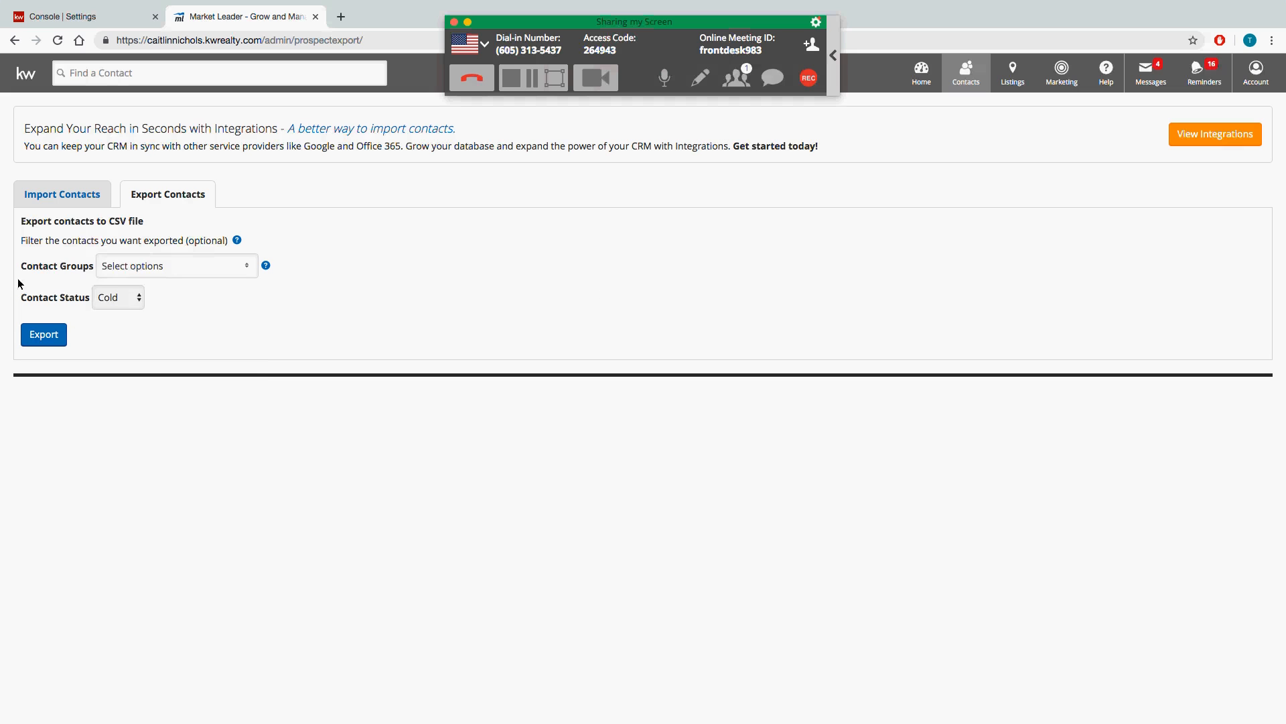
{"action": "left_click", "coordinate": [150, 275]}
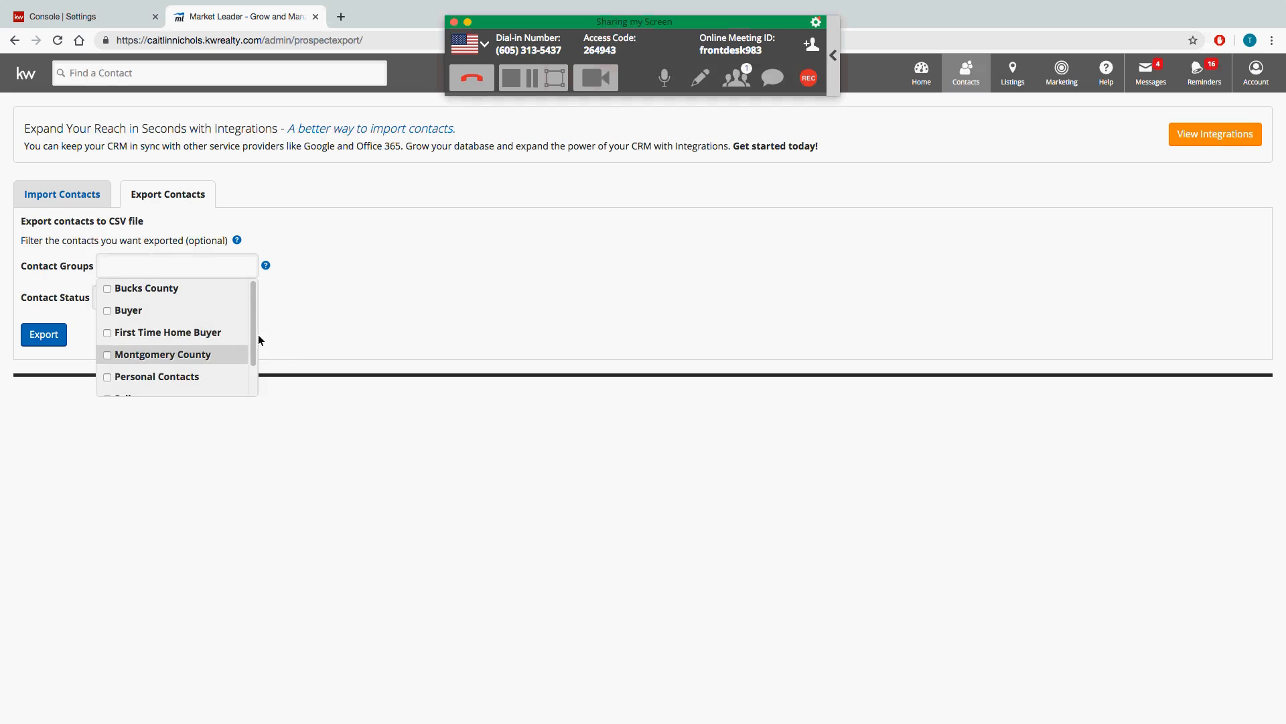
{"action": "scroll", "coordinate": [255, 339], "scroll_direction": "down", "scroll_amount": 1}
{"action": "scroll", "coordinate": [254, 339], "scroll_direction": "down", "scroll_amount": 1}
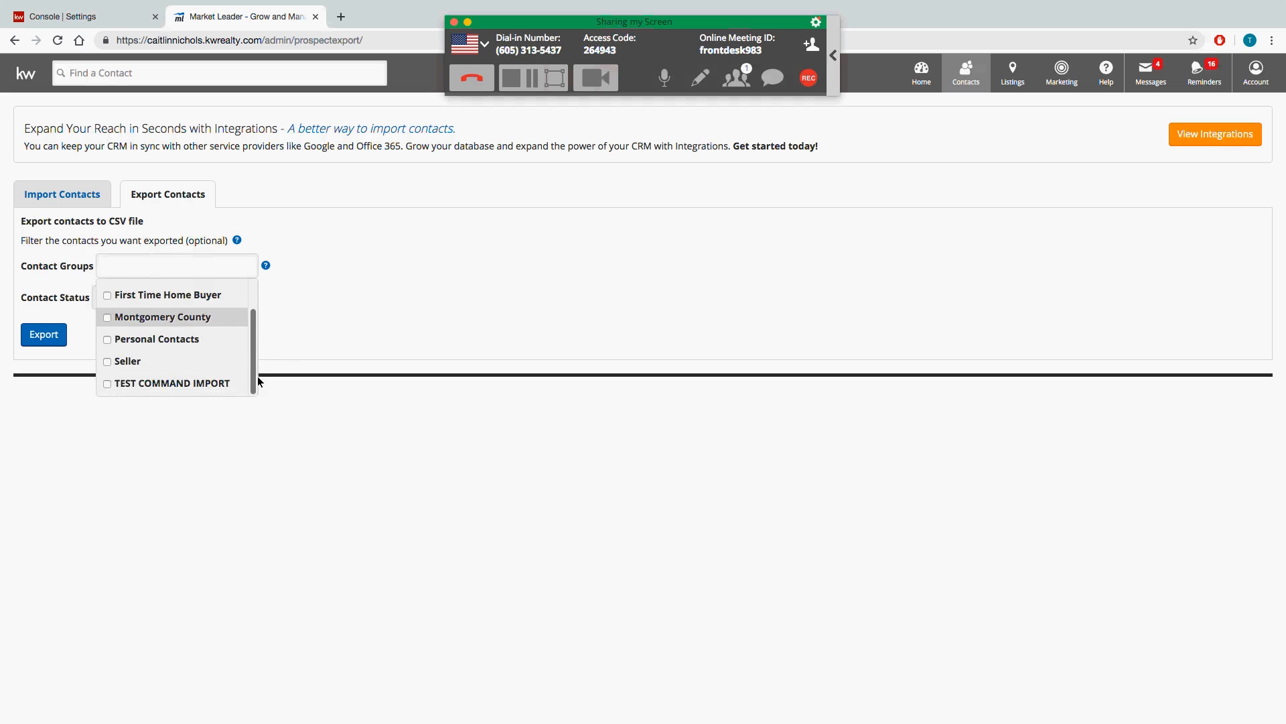
{"action": "scroll", "coordinate": [259, 319], "scroll_direction": "up", "scroll_amount": 3}
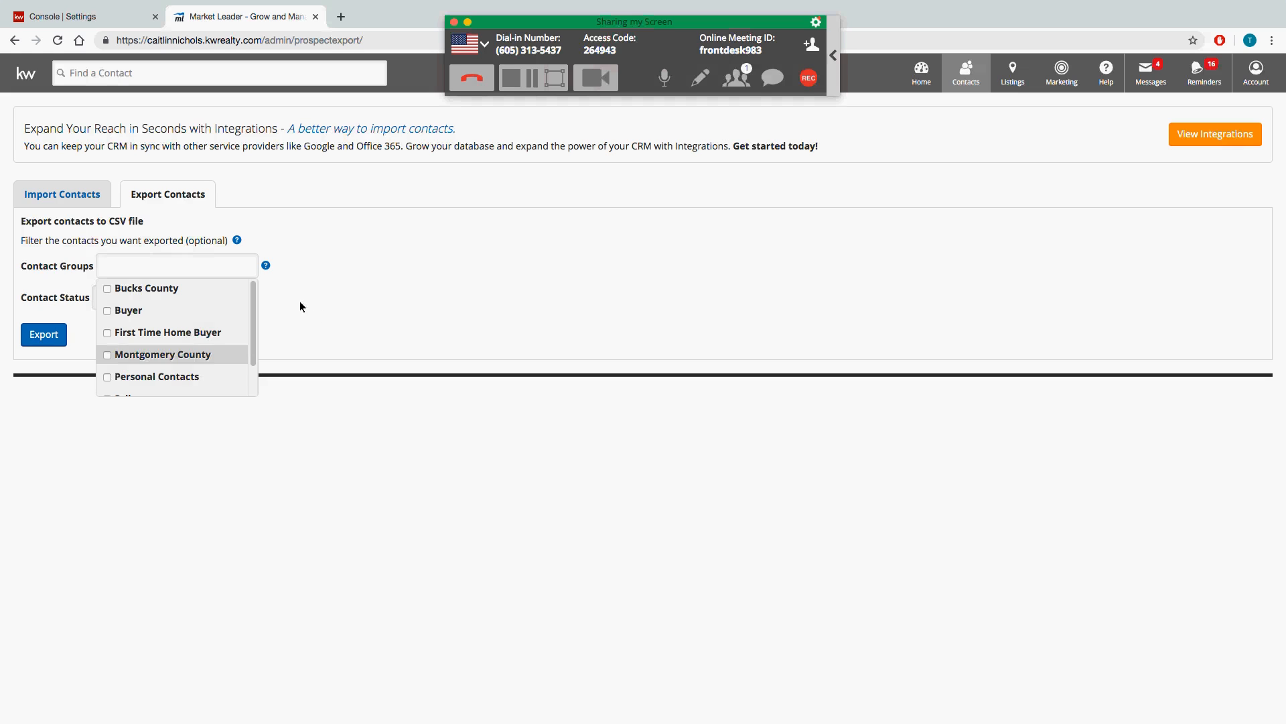
{"action": "left_click", "coordinate": [362, 303]}
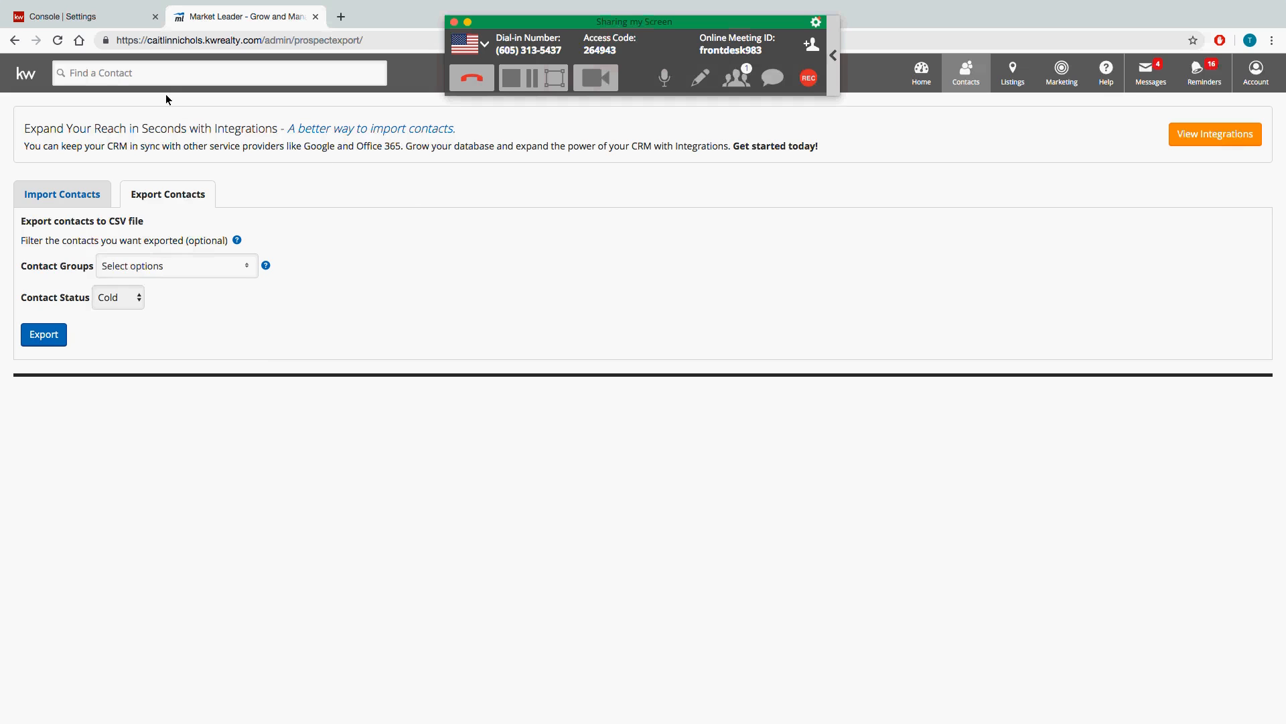
{"action": "left_click", "coordinate": [104, 10]}
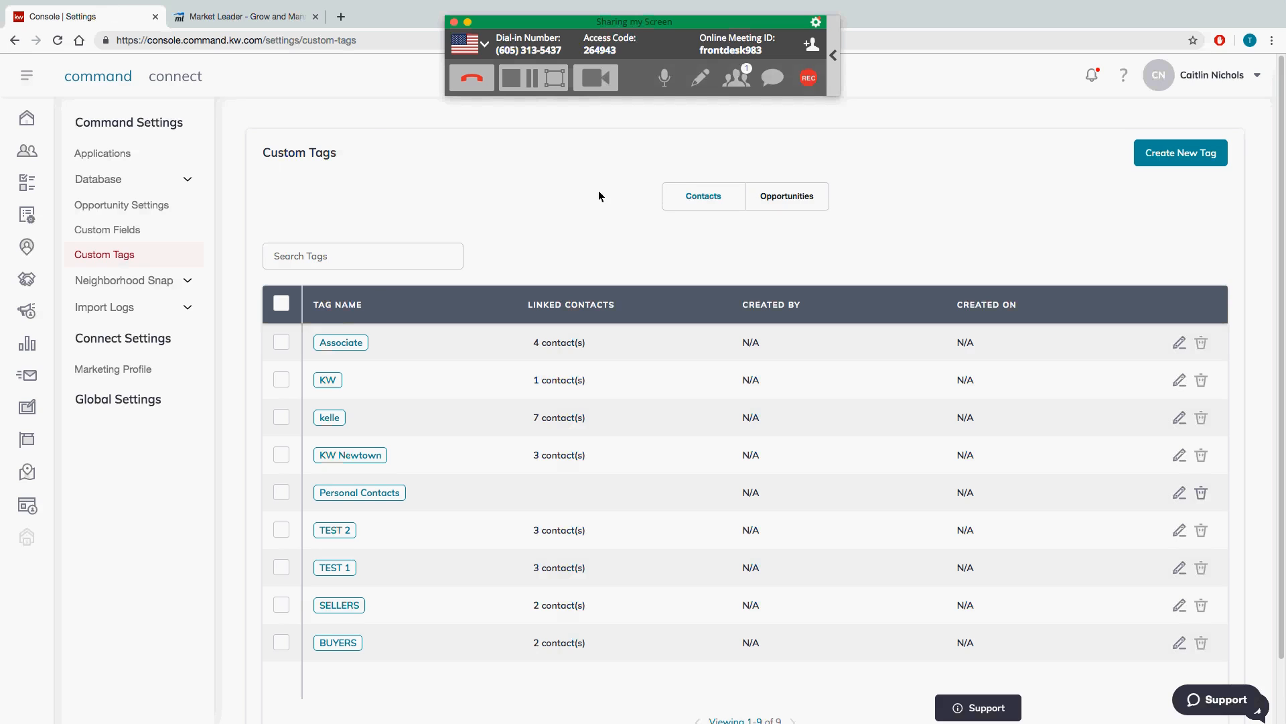
Step: Load Gmail in a new tab via 'gm' and choose to add another account
{"action": "left_click", "coordinate": [341, 16]}
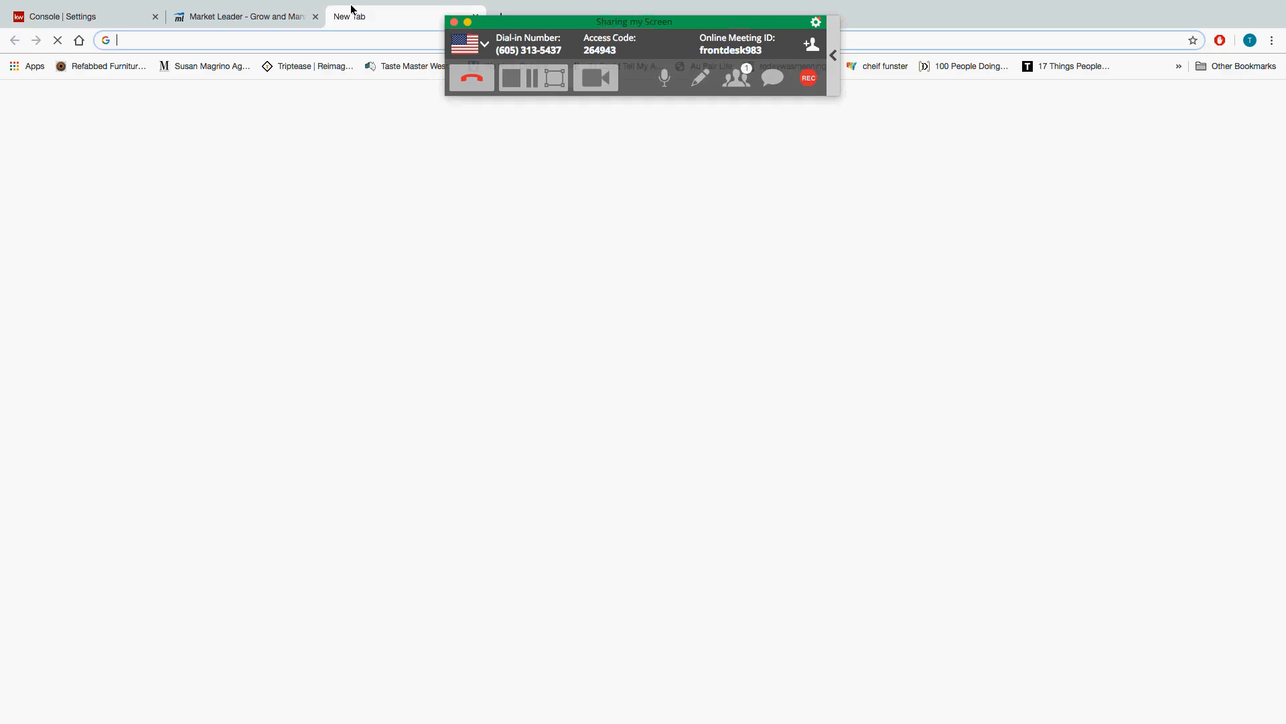
{"action": "type", "text": "gm"}
{"action": "key", "text": "Return"}
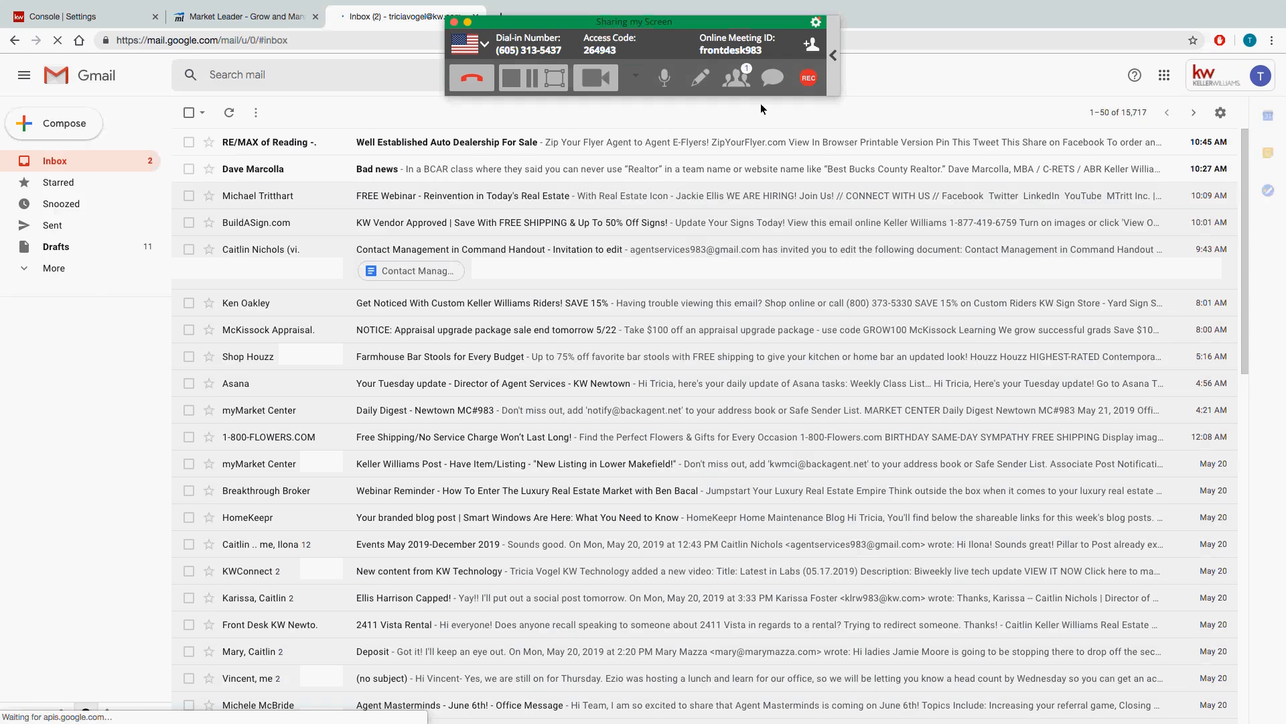
{"action": "left_click", "coordinate": [1260, 75]}
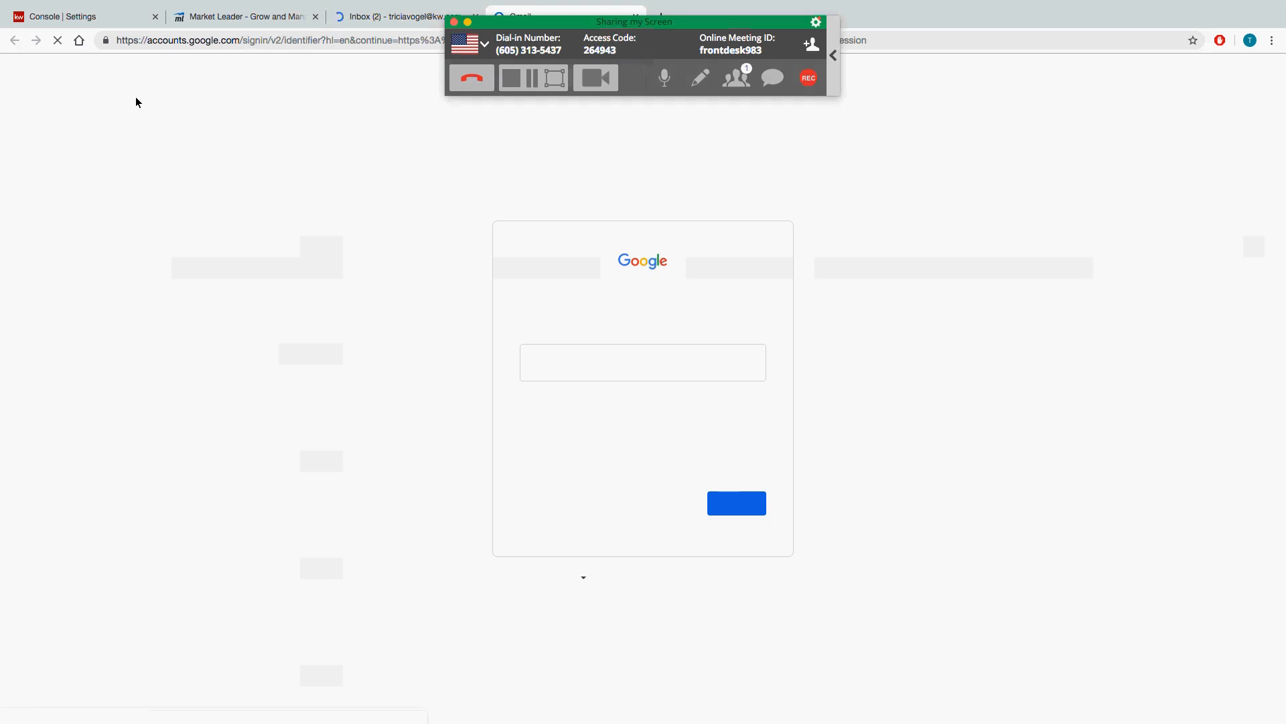
Step: Enter the additional account's e-mail address and continue to the password step
{"action": "left_click", "coordinate": [635, 366]}
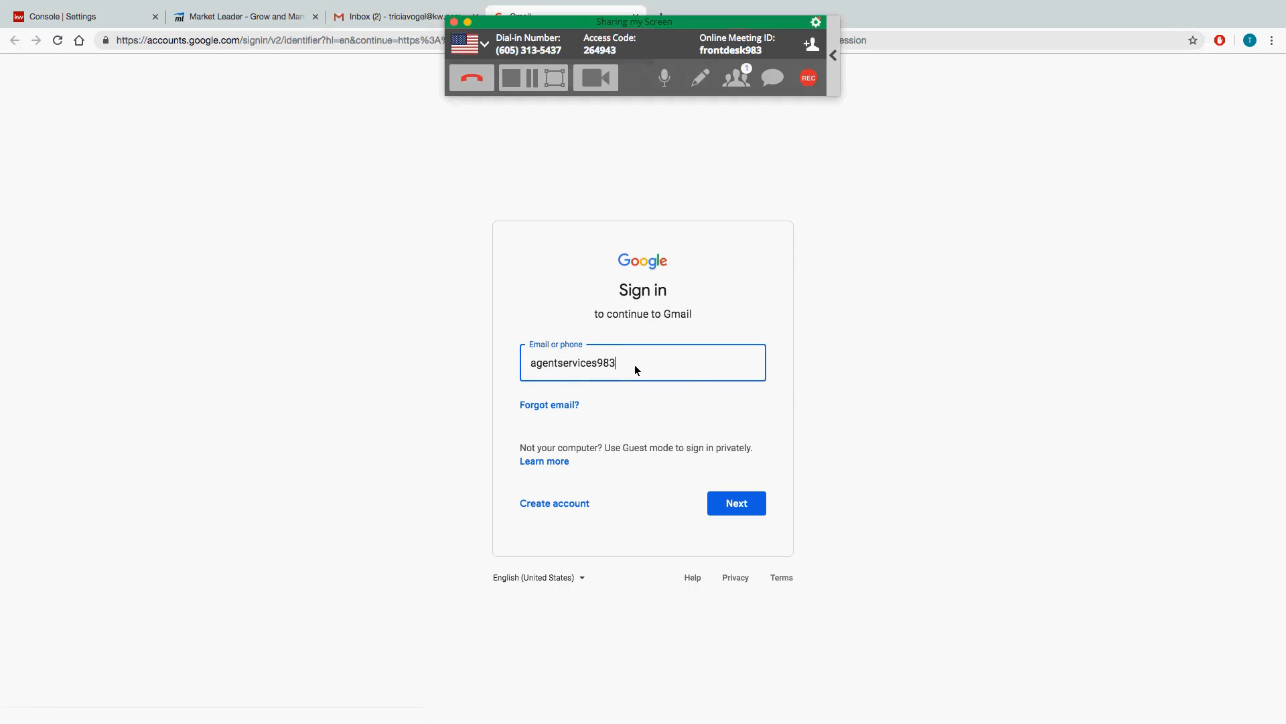
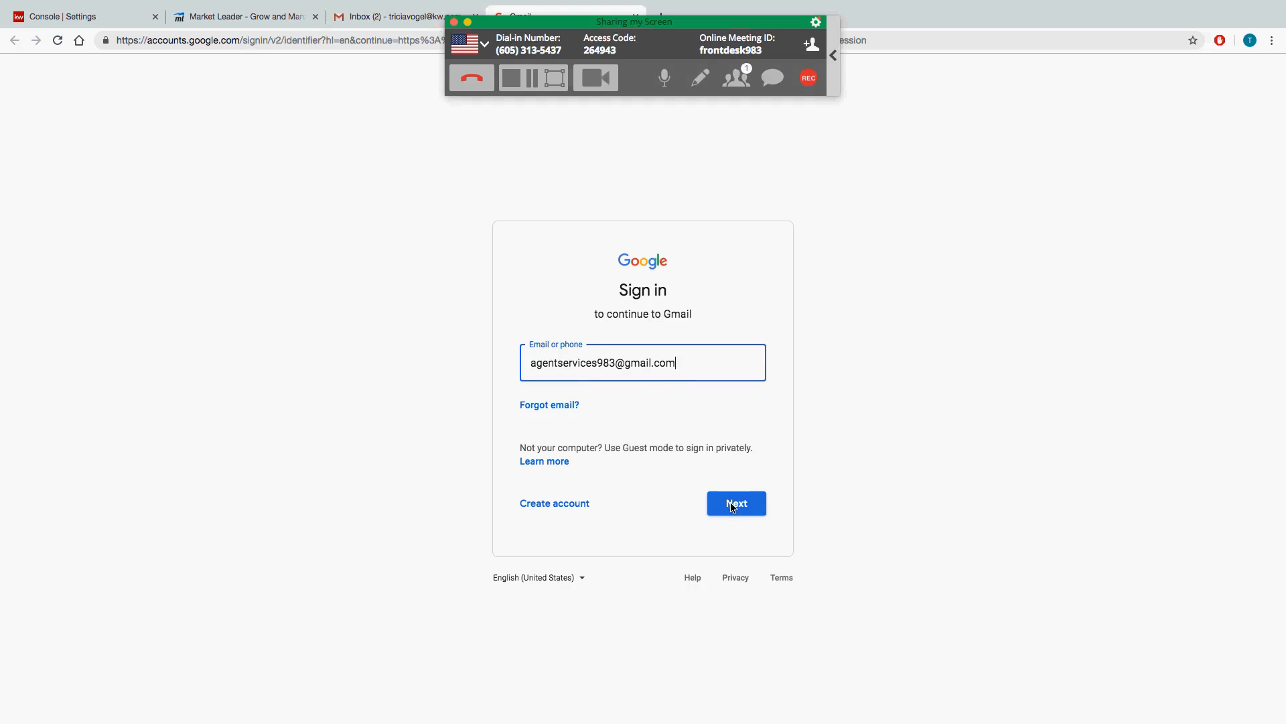
{"action": "left_click", "coordinate": [729, 507]}
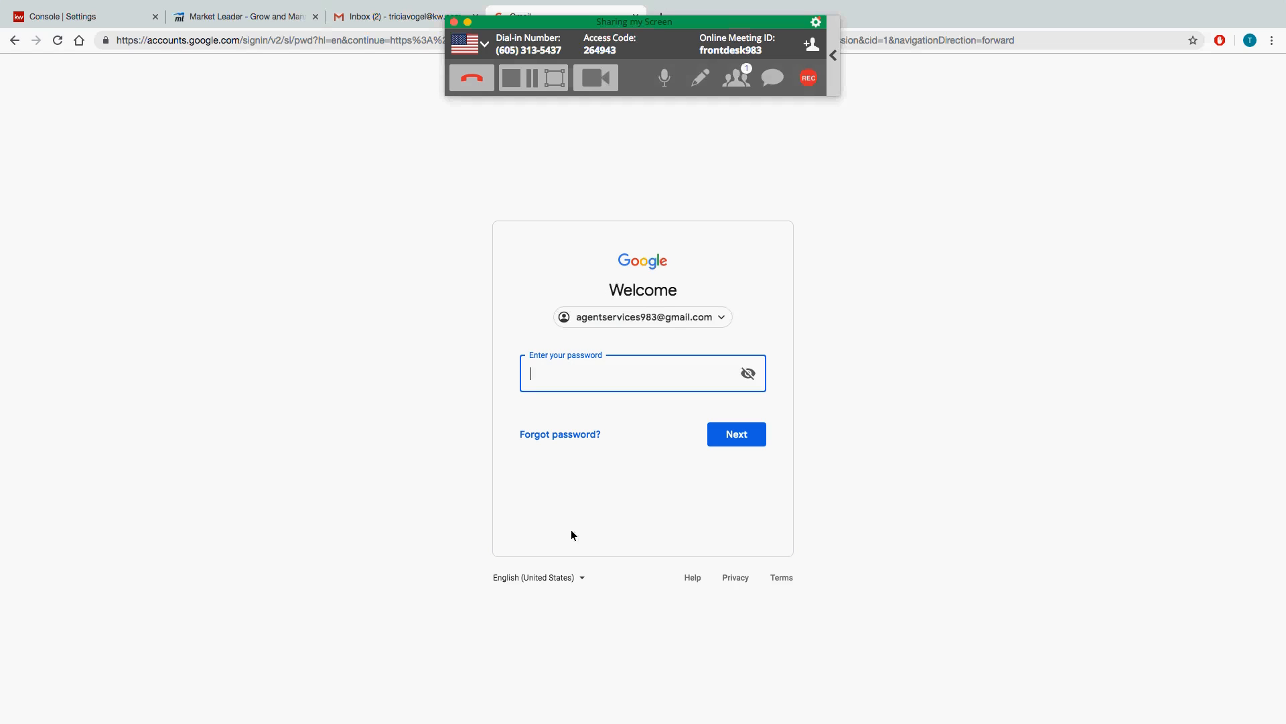
Step: Mirror to the Apple TV-Training display, then disconnect that AirPlay display
{"action": "mouse_move", "coordinate": [1184, 13]}
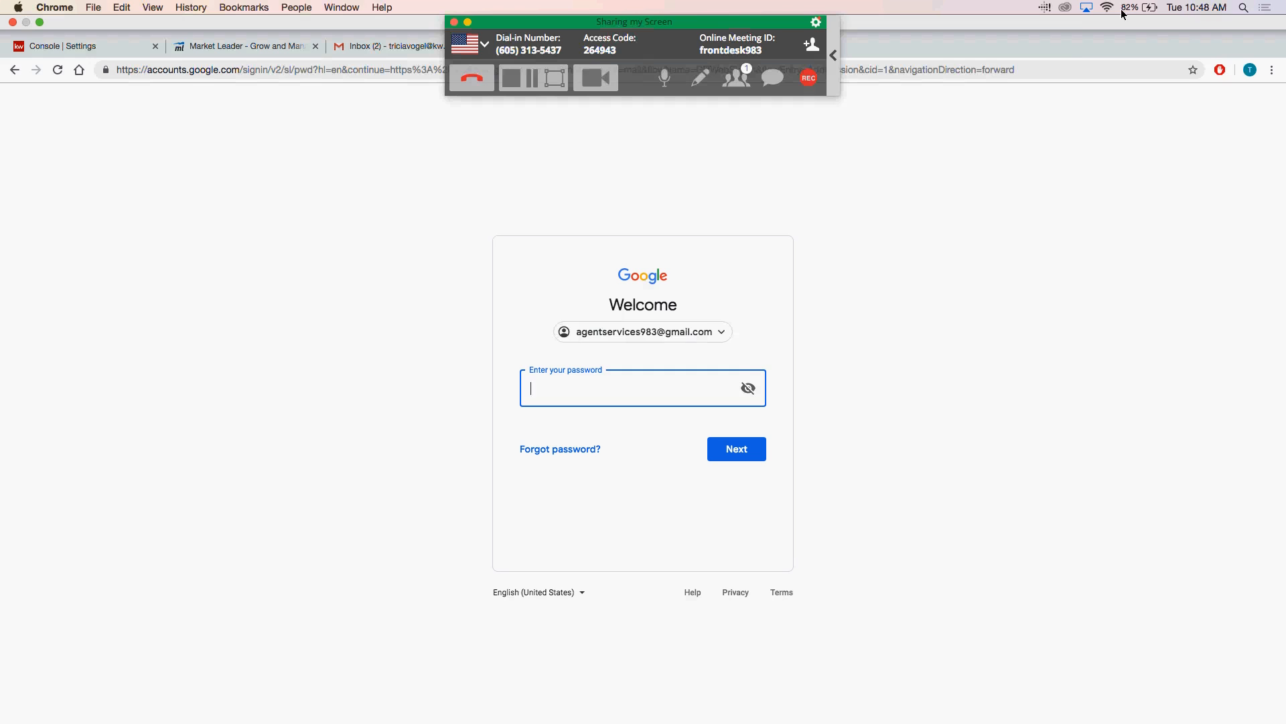
{"action": "left_click", "coordinate": [1092, 11]}
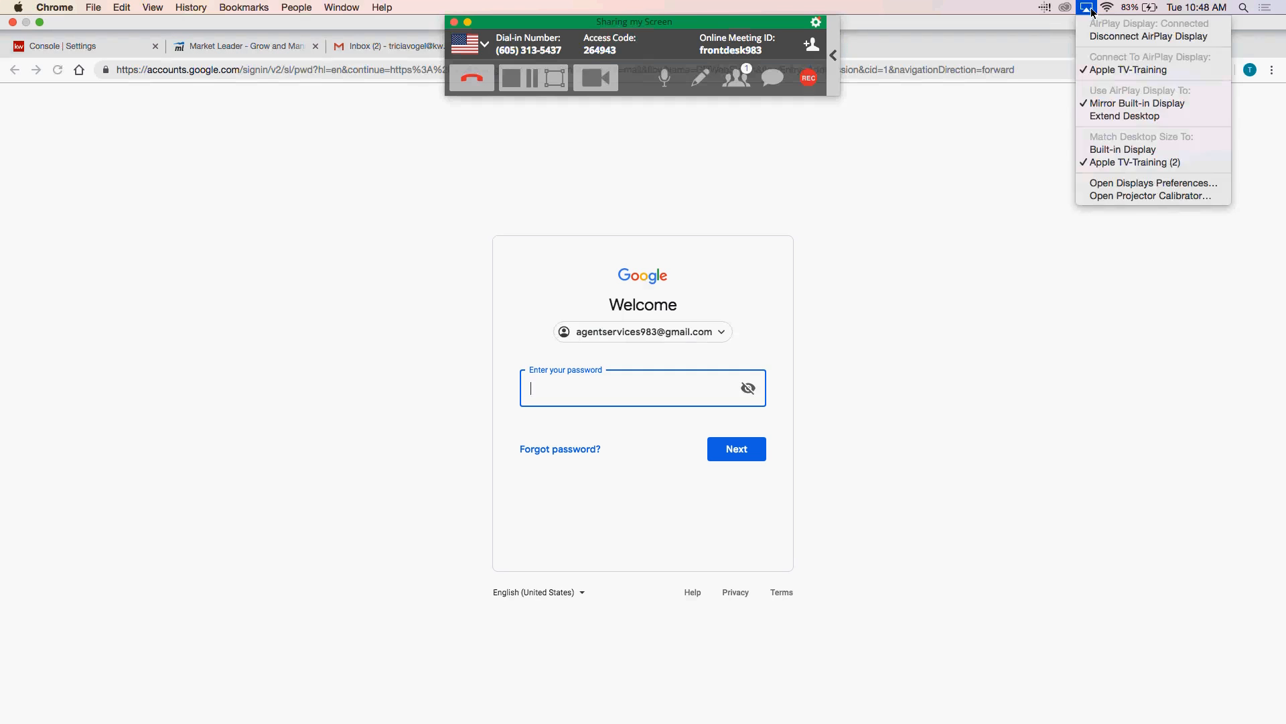
{"action": "left_click", "coordinate": [1116, 70]}
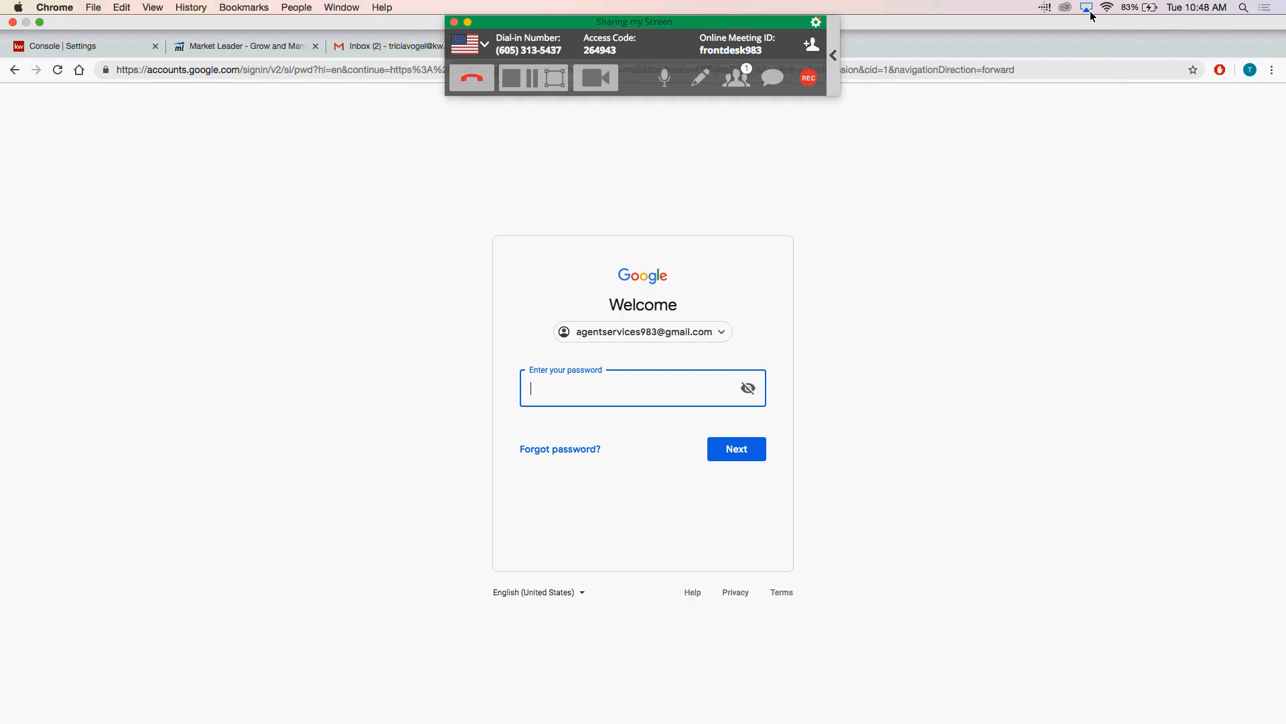
{"action": "left_click", "coordinate": [1090, 10]}
{"action": "left_click", "coordinate": [1107, 39]}
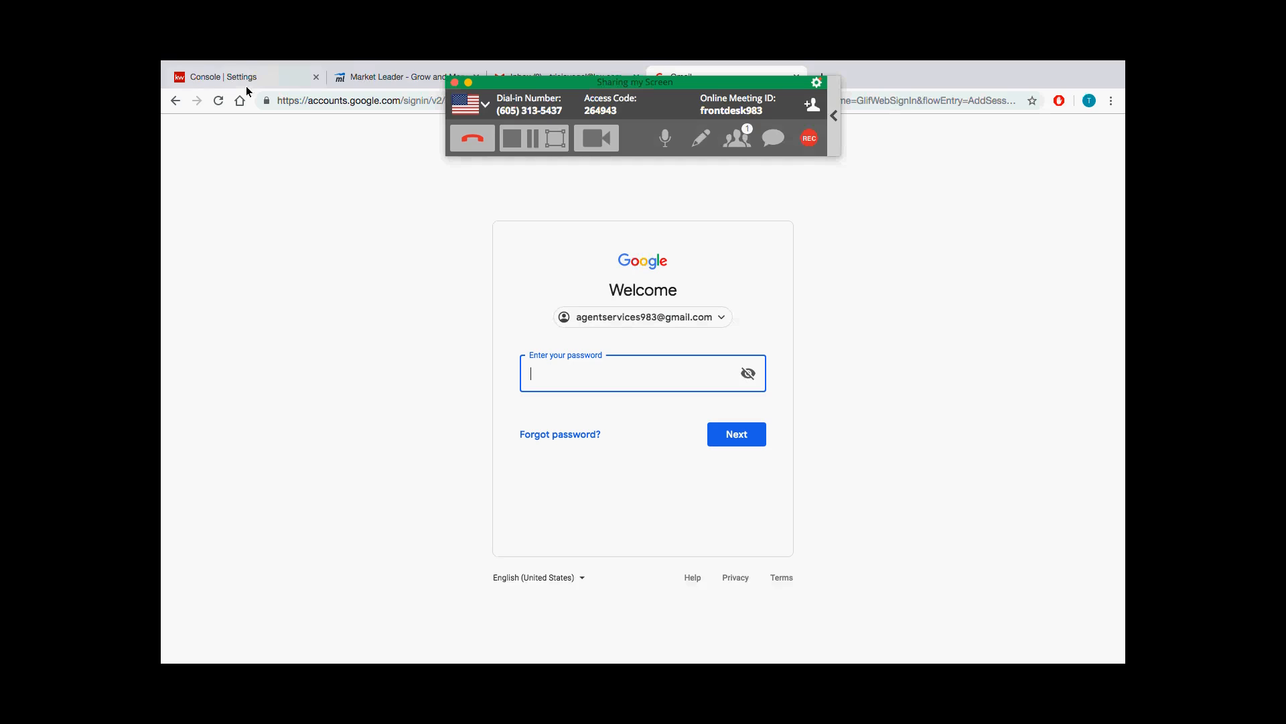
Step: Go from the dashboard to the Contacts list, start an import, and download the pre-made CSV template
{"action": "left_click", "coordinate": [228, 76]}
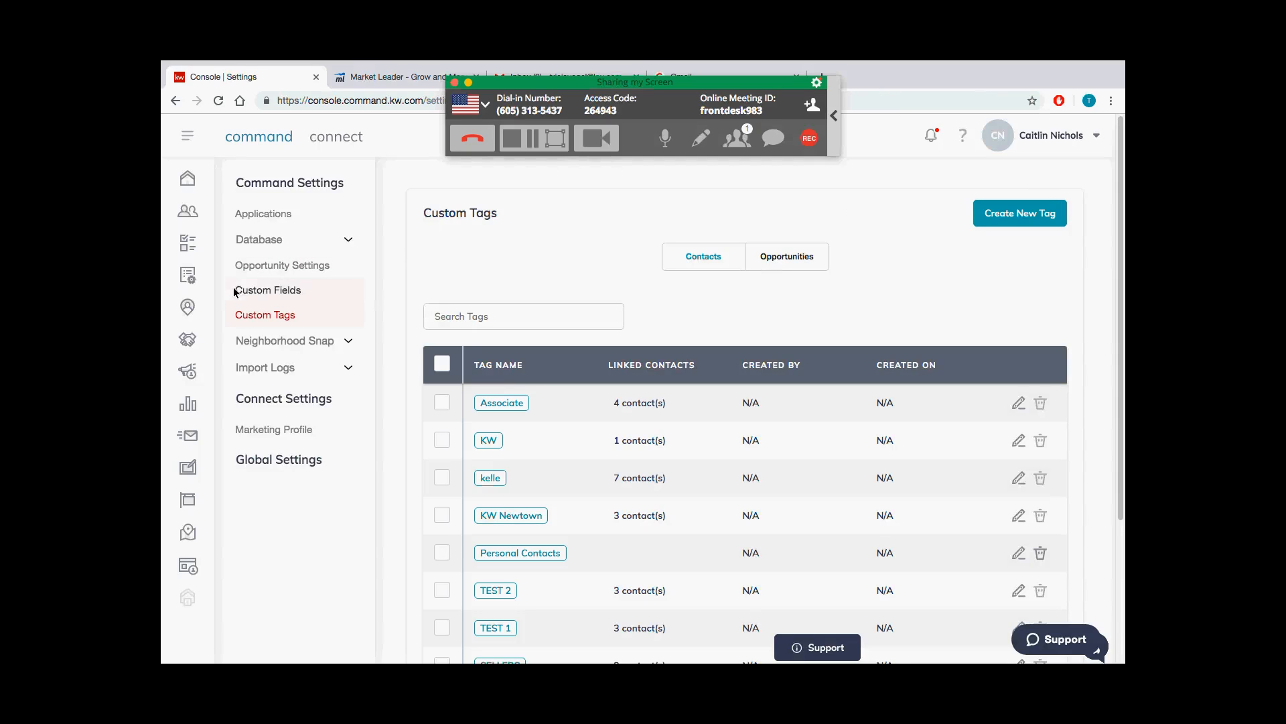
{"action": "left_click", "coordinate": [189, 179]}
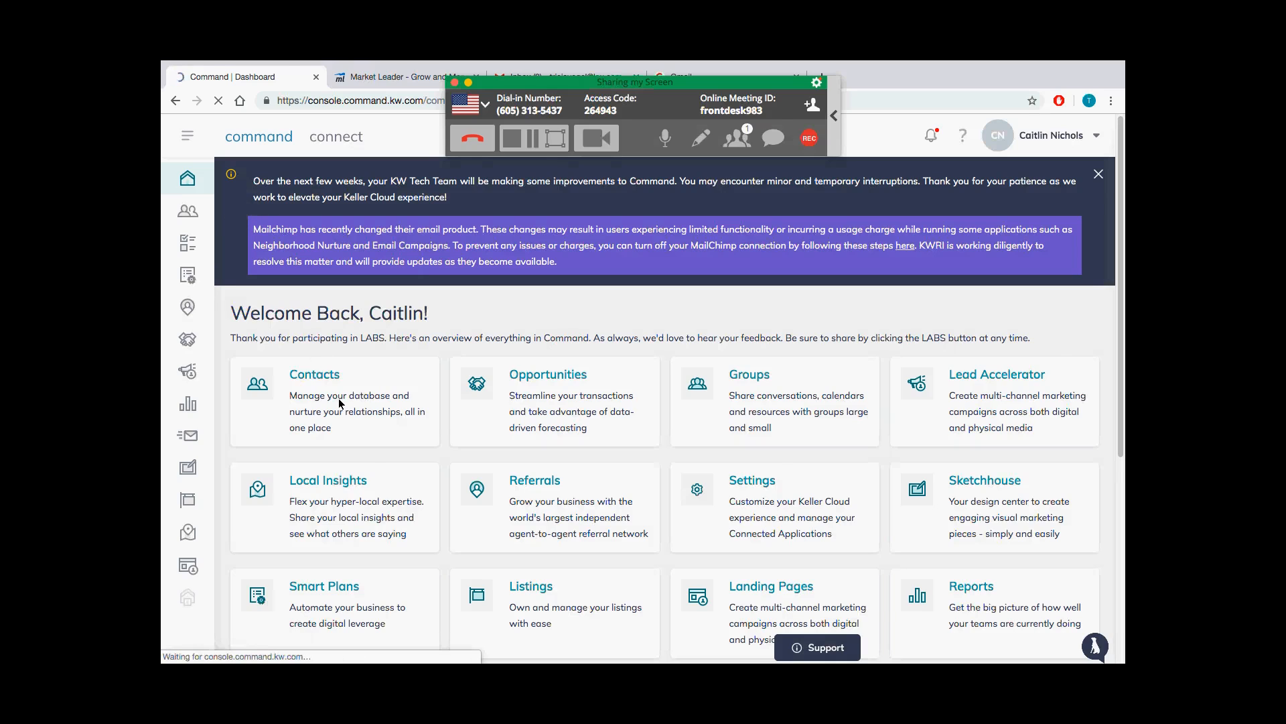
{"action": "left_click", "coordinate": [340, 404]}
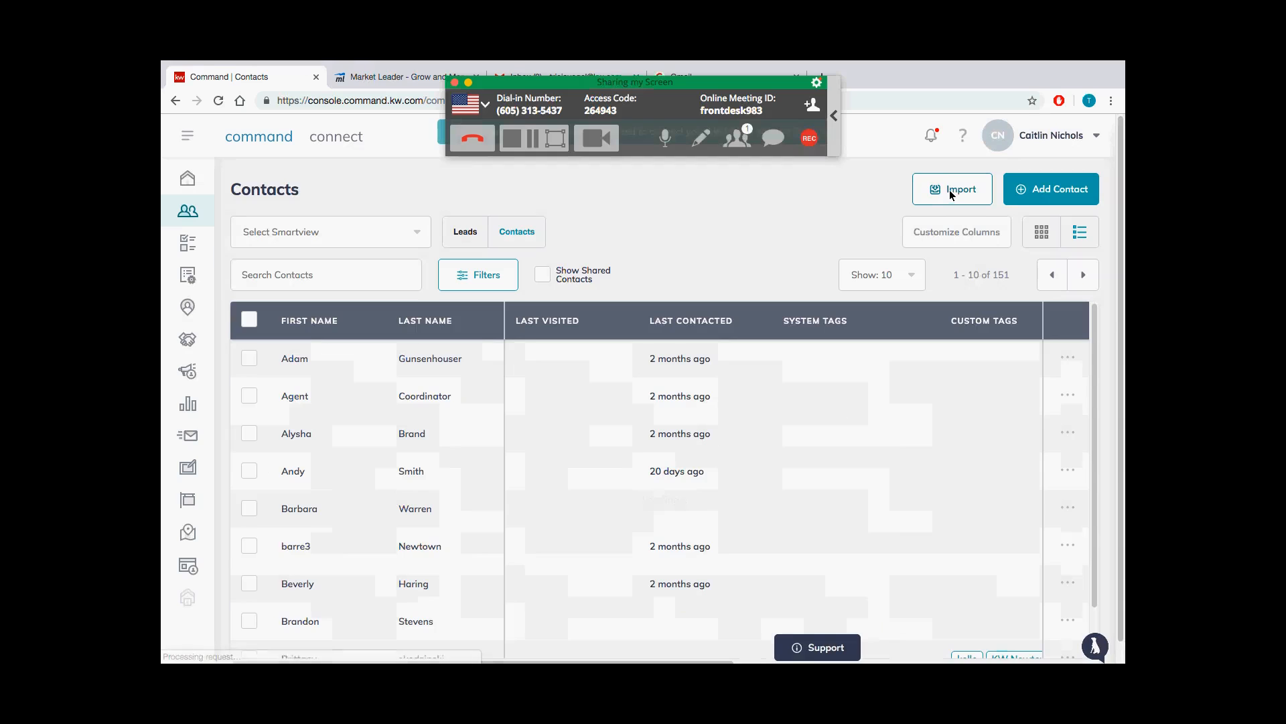
{"action": "left_click", "coordinate": [950, 190]}
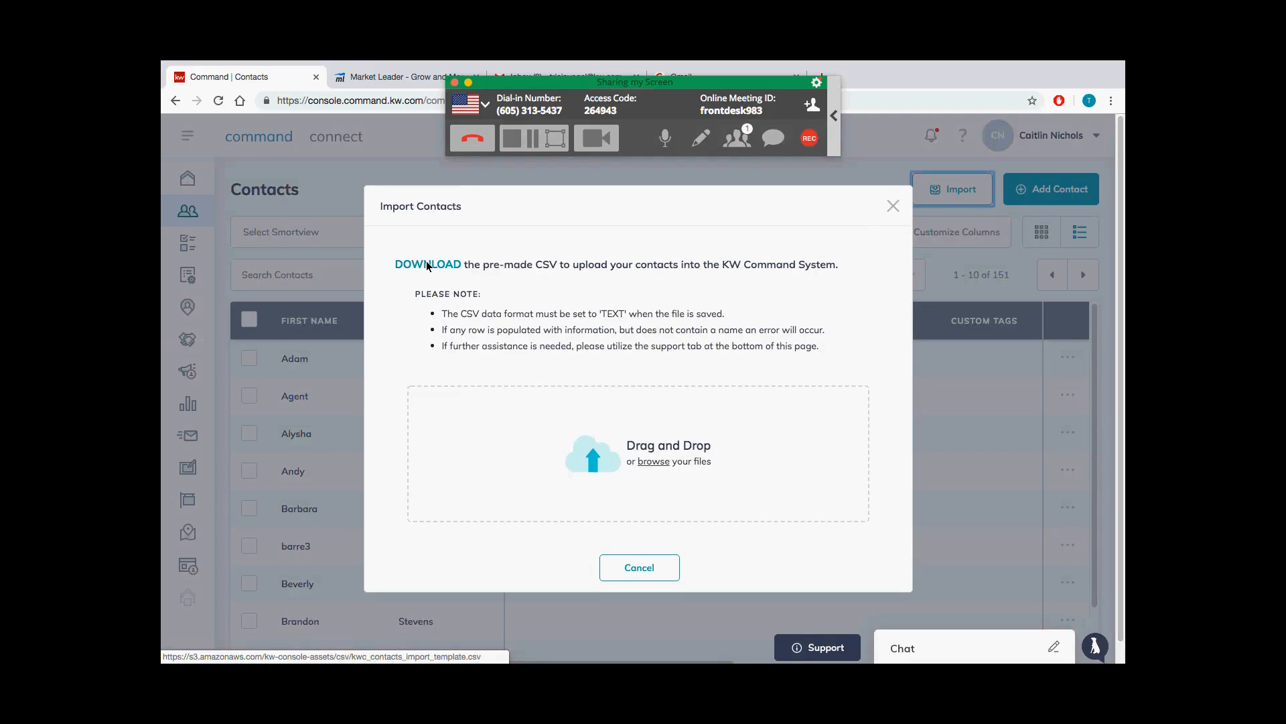
{"action": "left_click", "coordinate": [428, 265]}
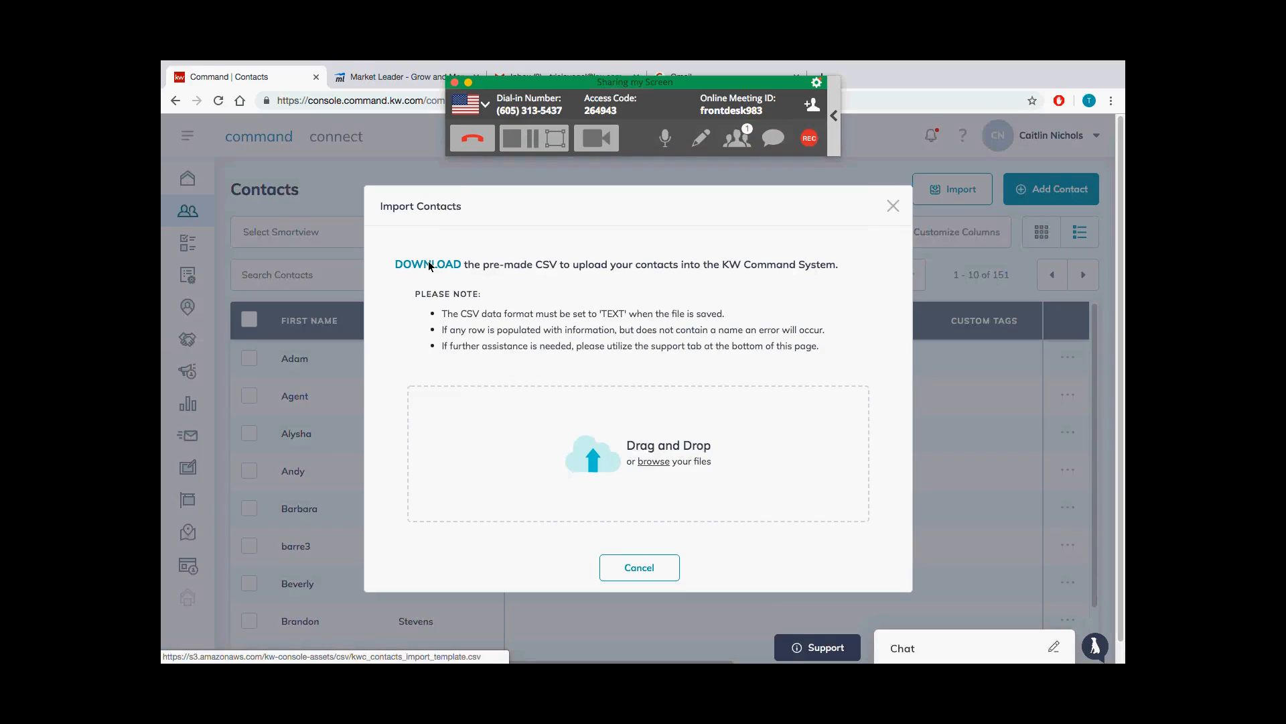
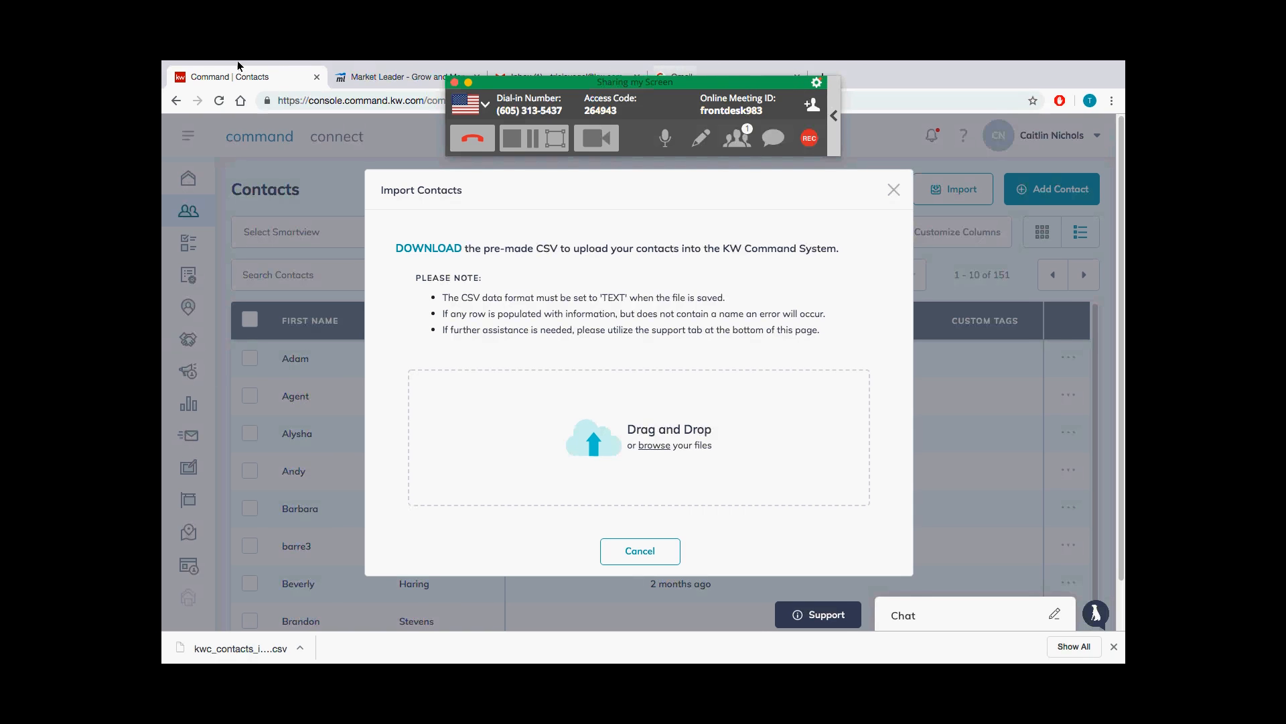
Step: Take Chrome out of full screen and move its window down to show the desktop
{"action": "left_click", "coordinate": [195, 80]}
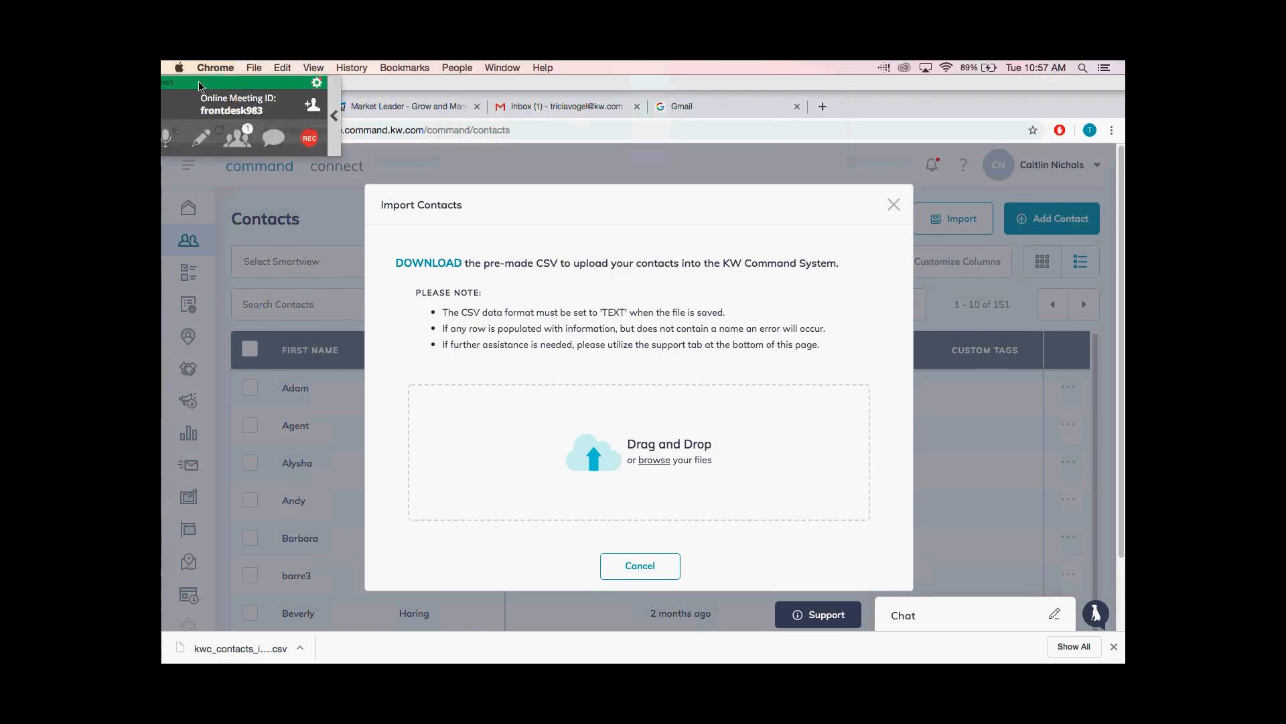
{"action": "left_click_drag", "start_coordinate": [893, 95], "coordinate": [904, 178]}
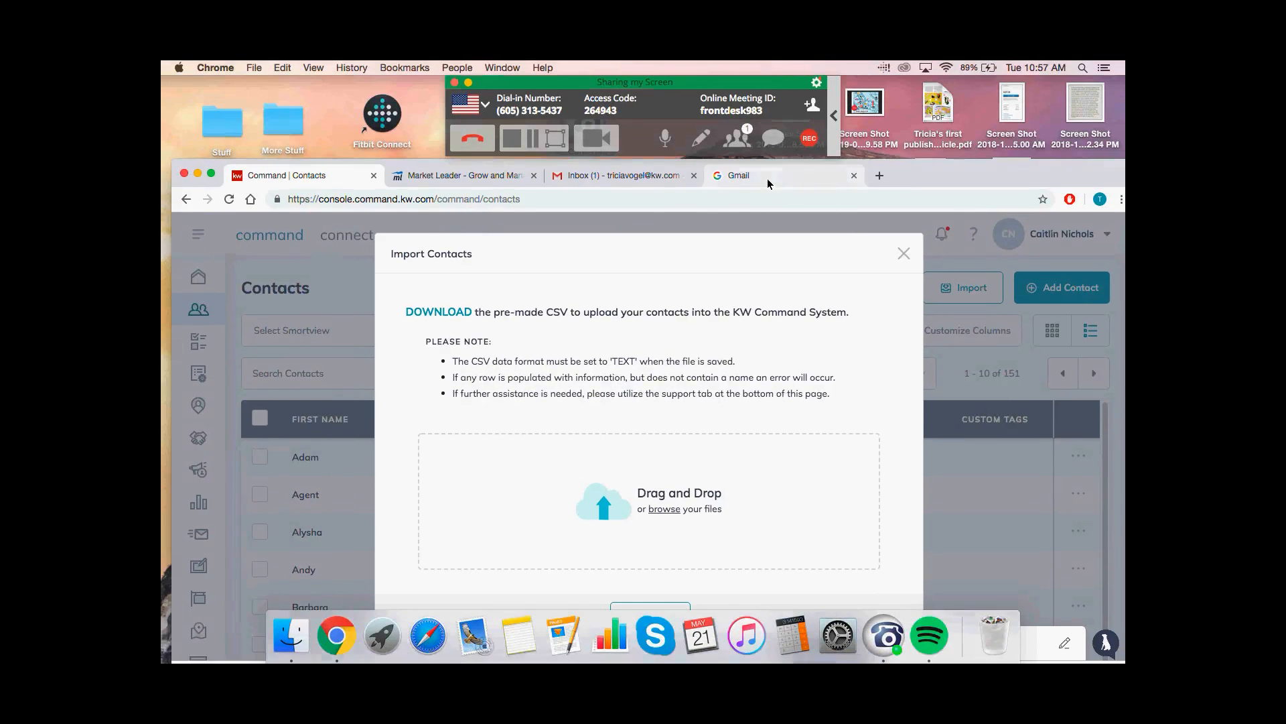
Step: Switch to the Gmail sign-in page, change the mirroring display, and sign in with the account password
{"action": "left_click", "coordinate": [768, 181]}
{"action": "left_click", "coordinate": [927, 69]}
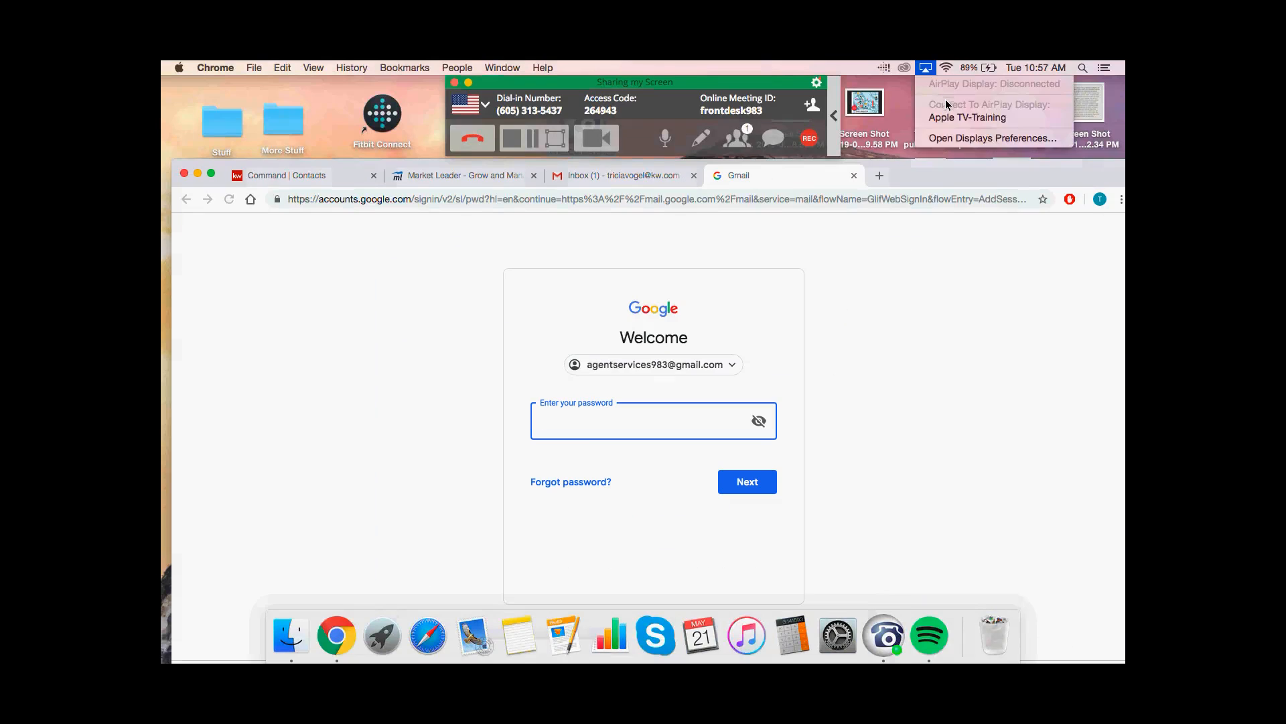
{"action": "left_click", "coordinate": [951, 118]}
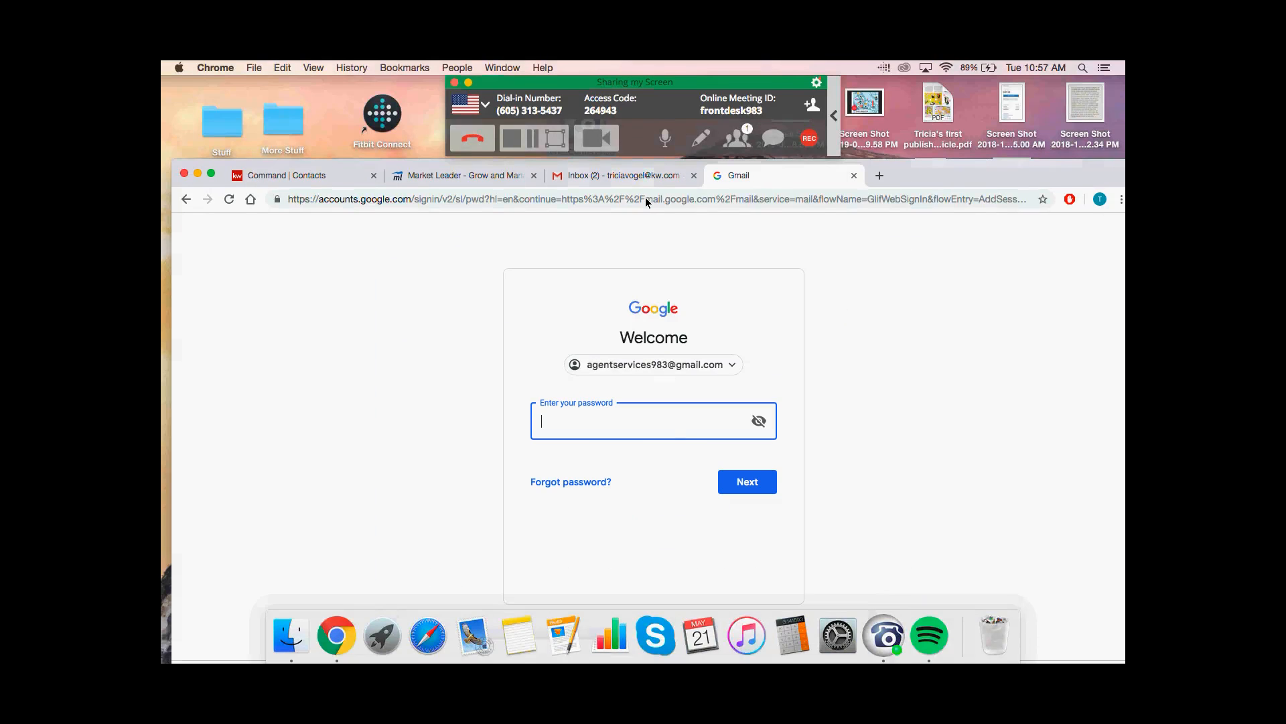
{"action": "type", "text": "•••••••••"}
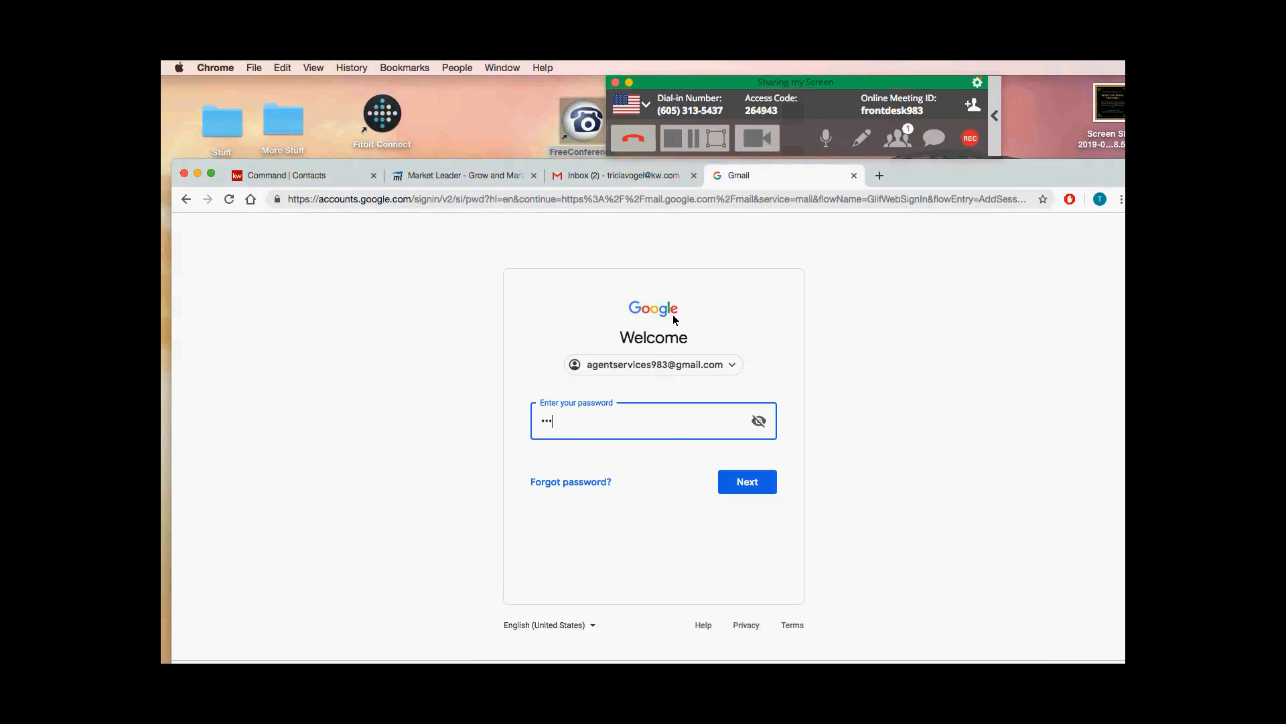
{"action": "key", "text": "Return"}
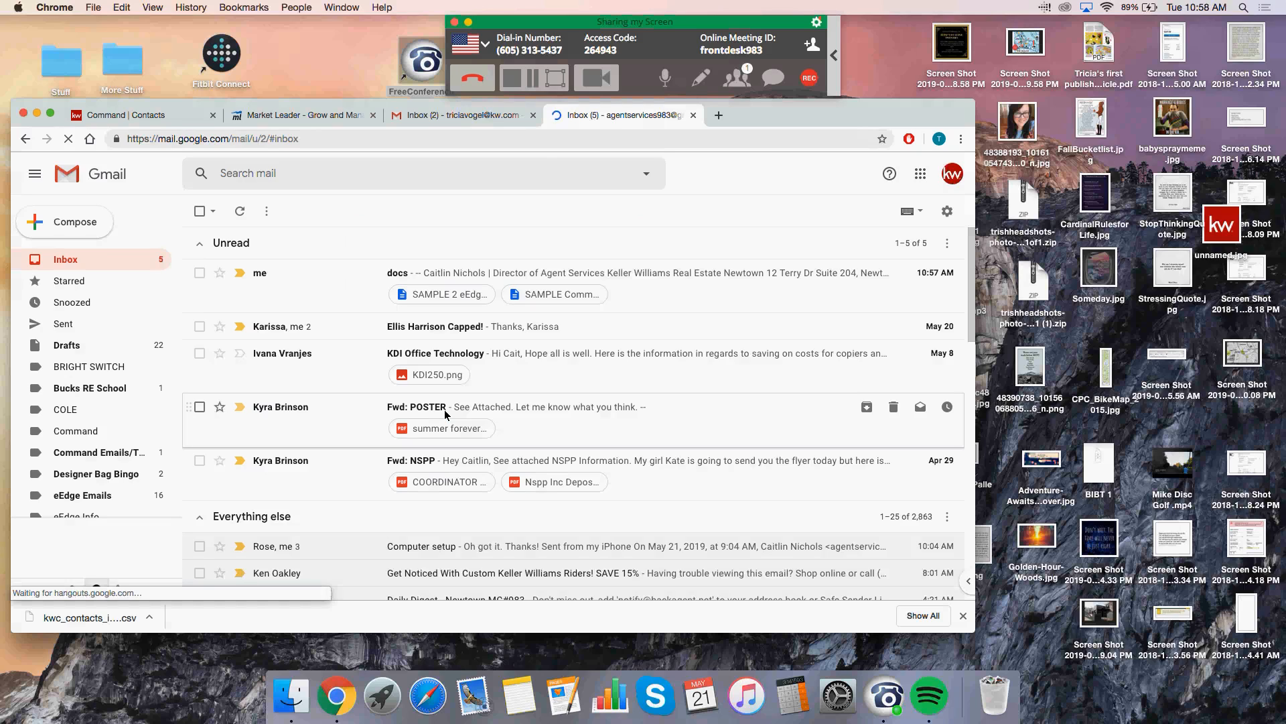
Step: Open the SAMPLE 2 eEdge Export attachment as a Google spreadsheet, then close its Gmail preview
{"action": "left_click", "coordinate": [442, 294]}
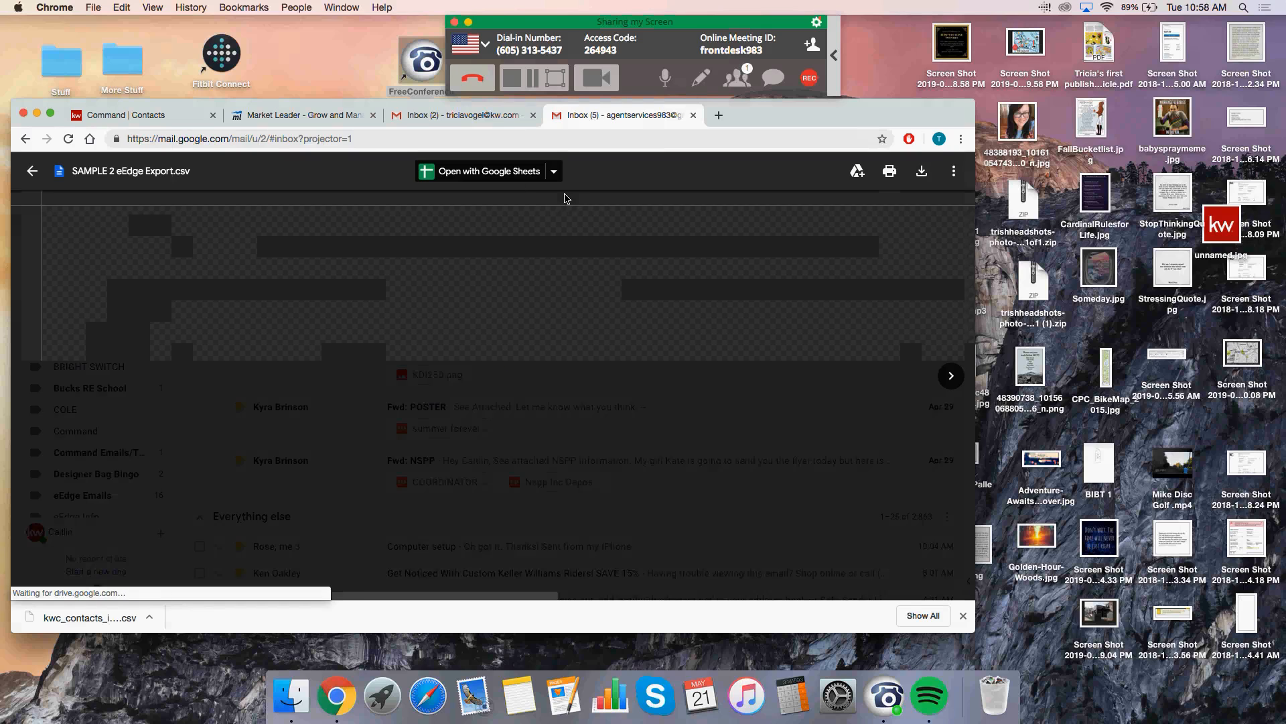
{"action": "left_click", "coordinate": [520, 183]}
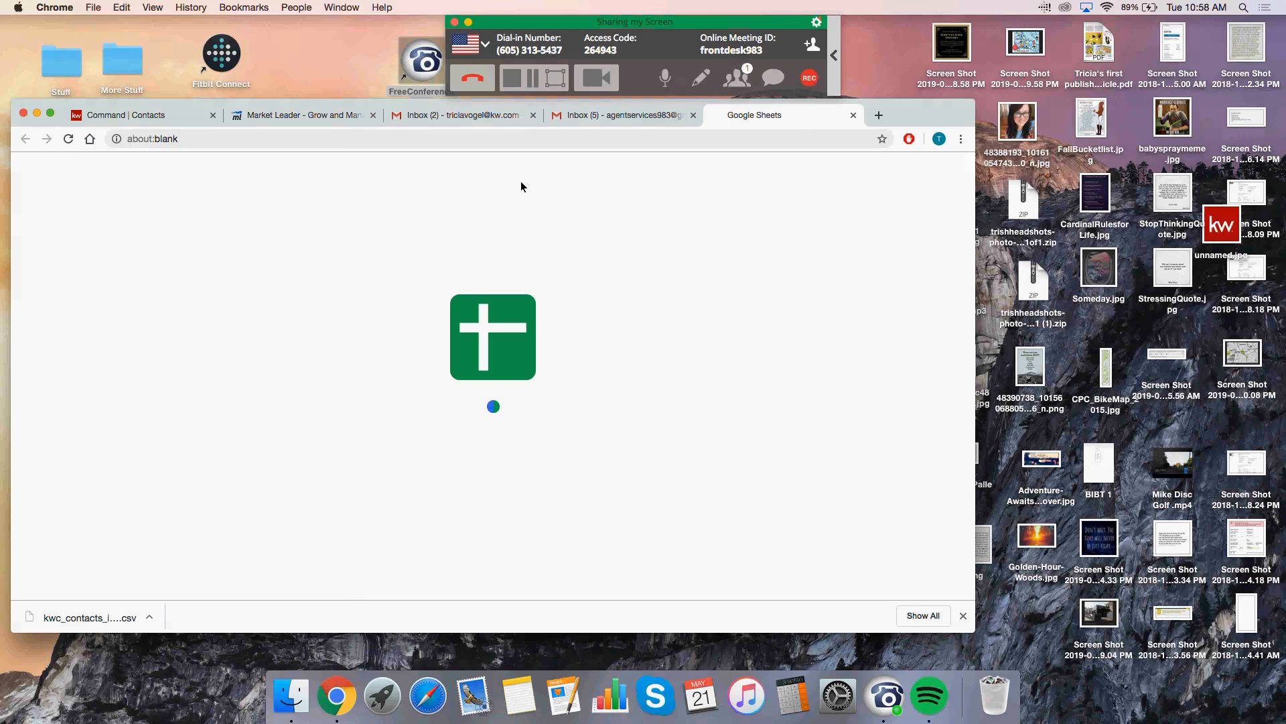
{"action": "left_click", "coordinate": [581, 119]}
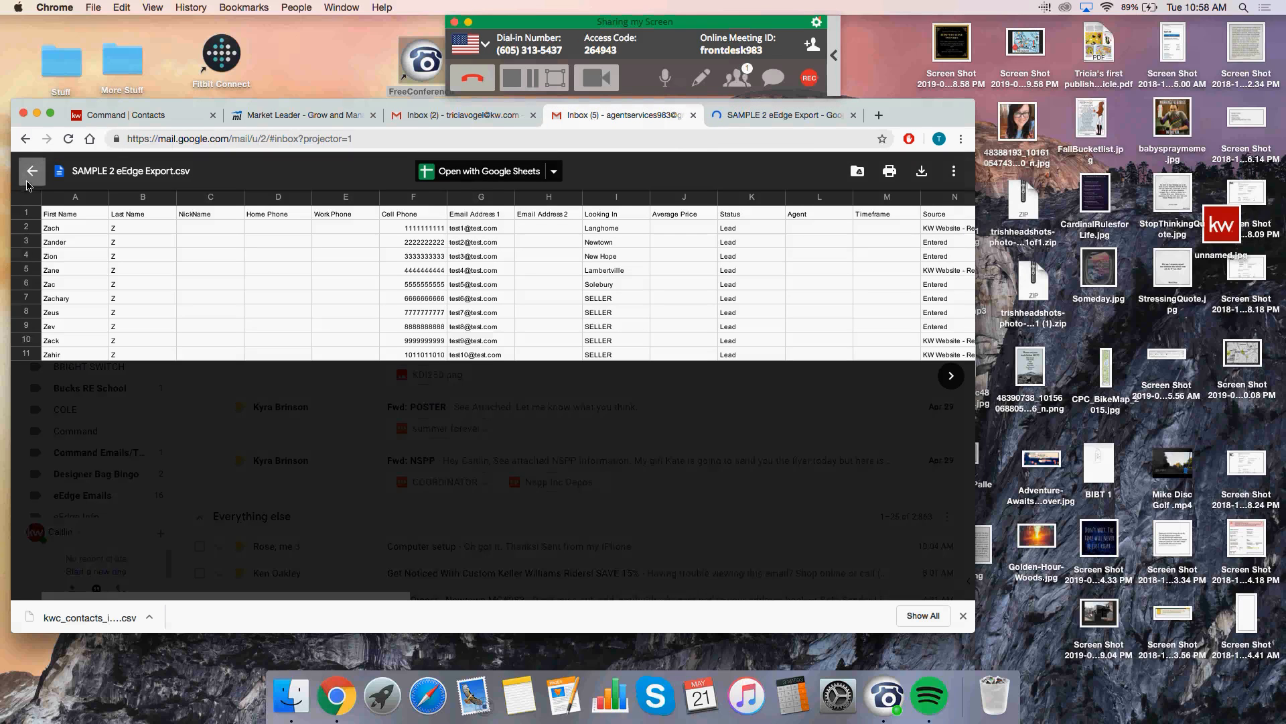
{"action": "left_click", "coordinate": [31, 171]}
Step: Open the SAMPLE Command Template attachment in Google Sheets and pull that spreadsheet into its own window
{"action": "left_click", "coordinate": [529, 299]}
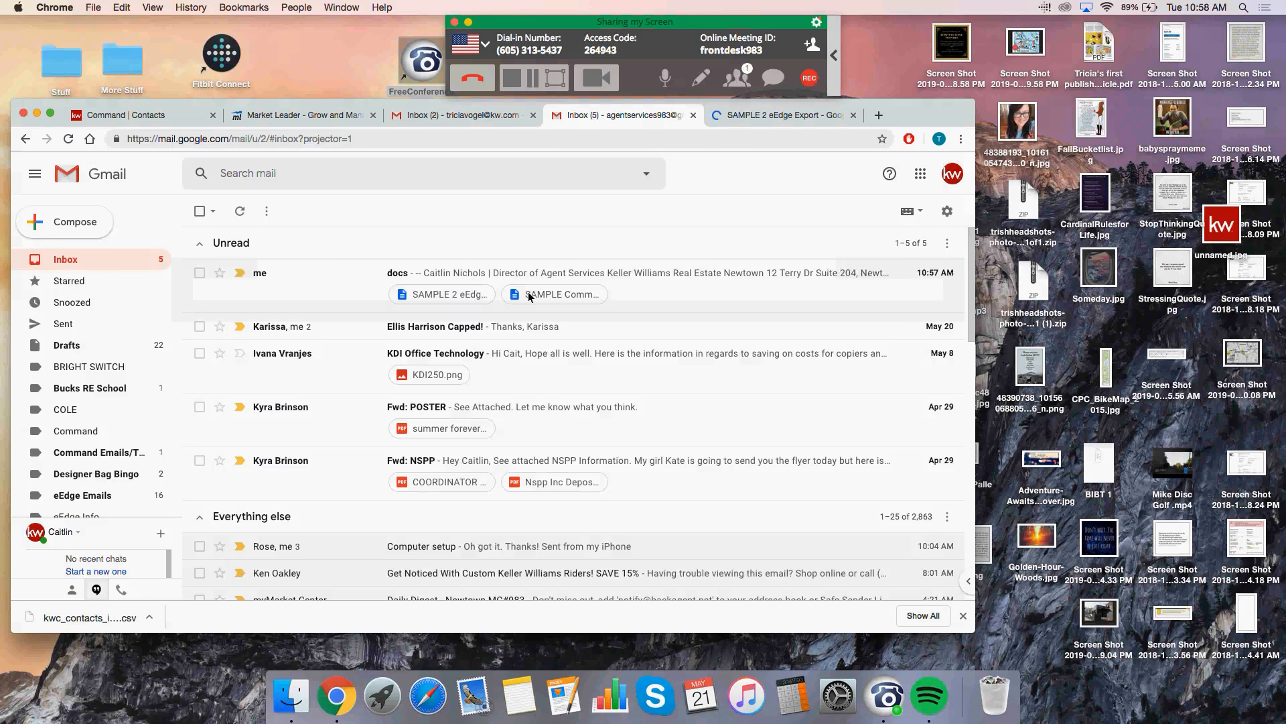
{"action": "left_click", "coordinate": [472, 175]}
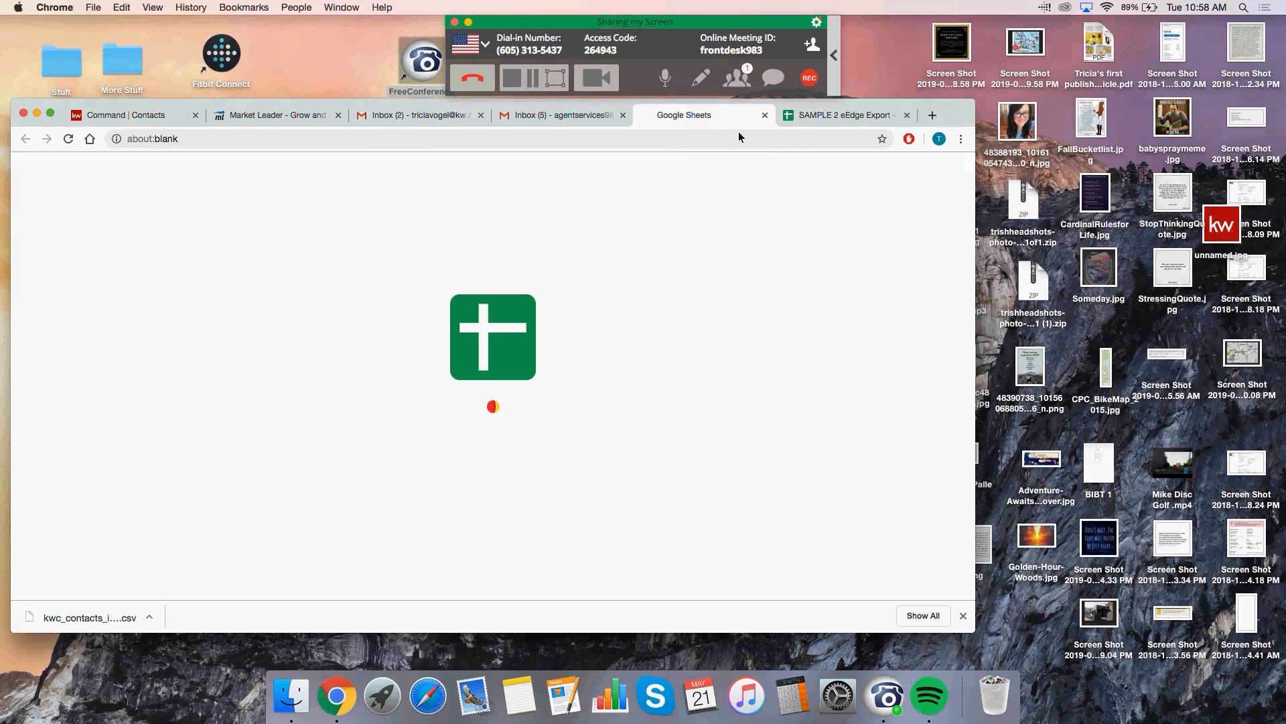
{"action": "left_click_drag", "start_coordinate": [712, 124], "coordinate": [689, 173]}
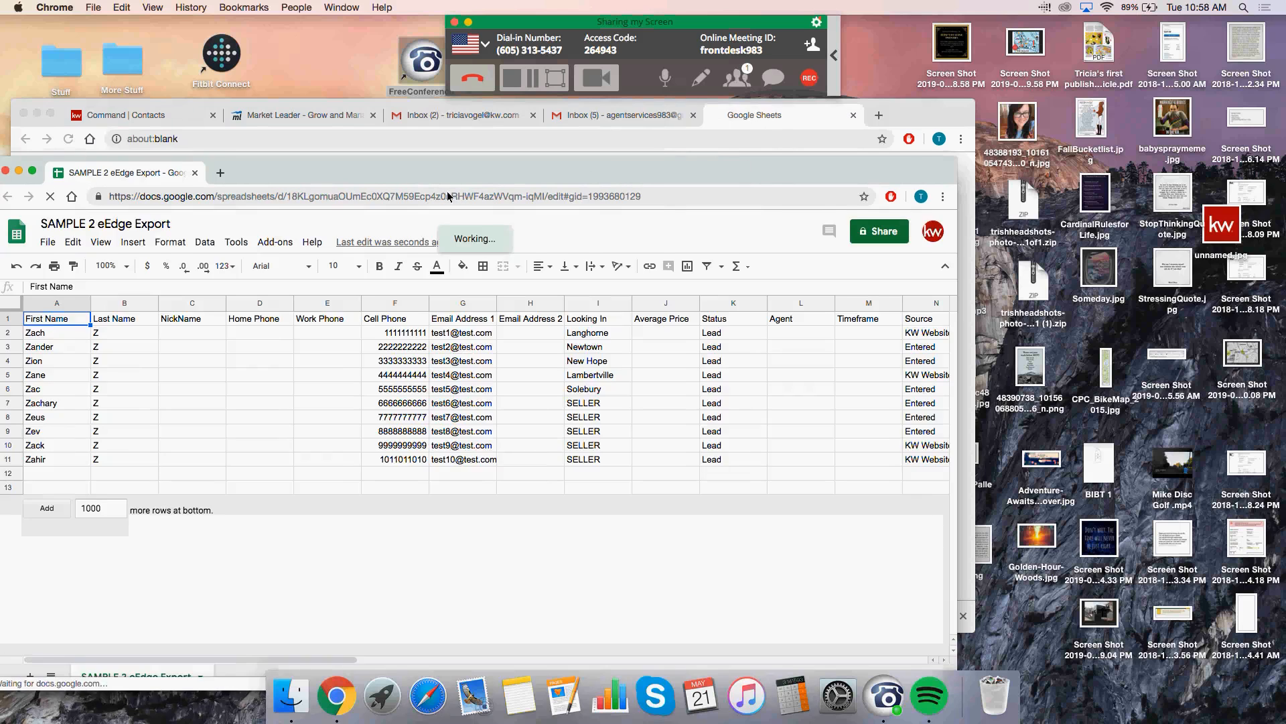
Step: Tile the export sheet on the left half and the Command Template on the right, both full height
{"action": "left_click_drag", "start_coordinate": [418, 172], "coordinate": [422, 35]}
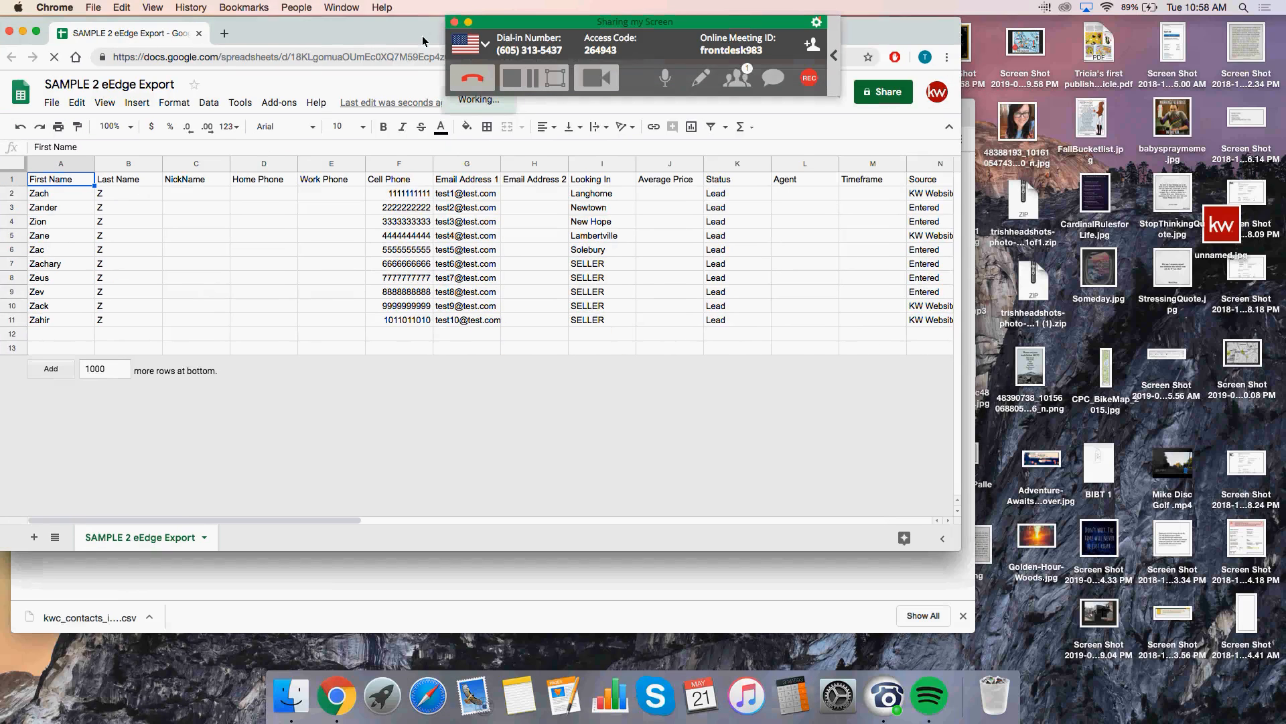
{"action": "left_click_drag", "start_coordinate": [962, 201], "coordinate": [652, 227]}
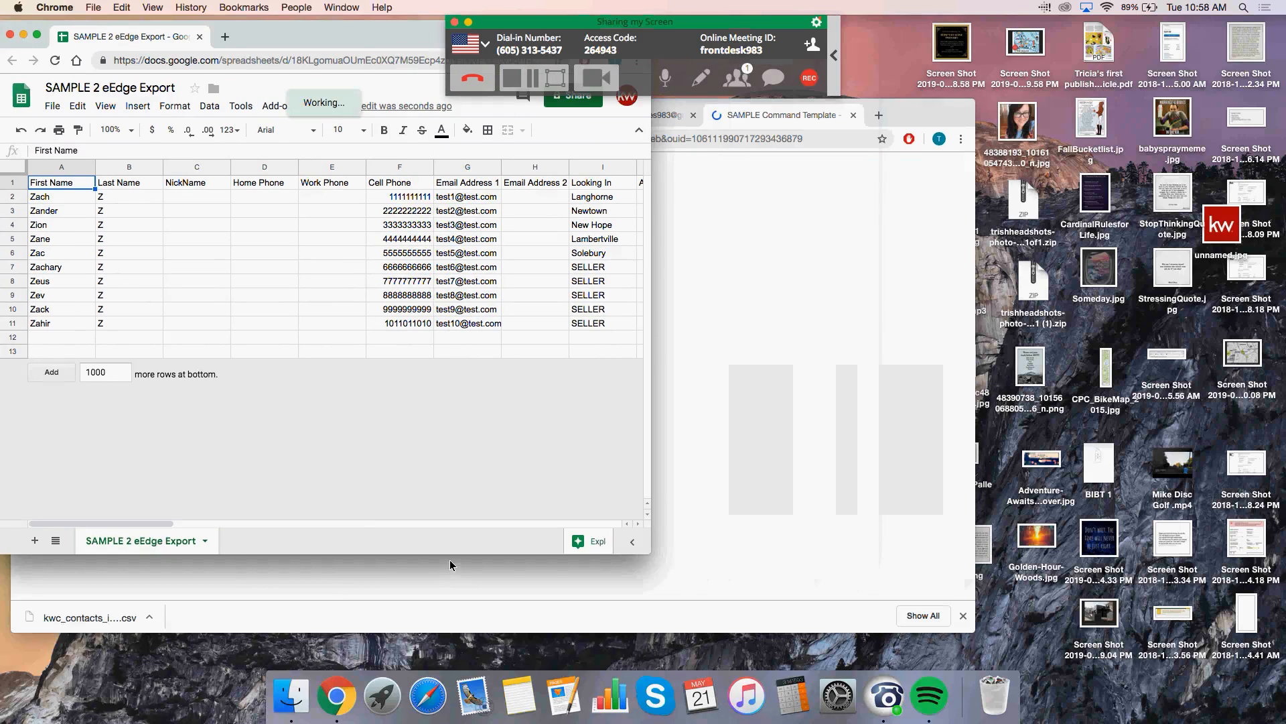
{"action": "left_click_drag", "start_coordinate": [449, 576], "coordinate": [450, 668]}
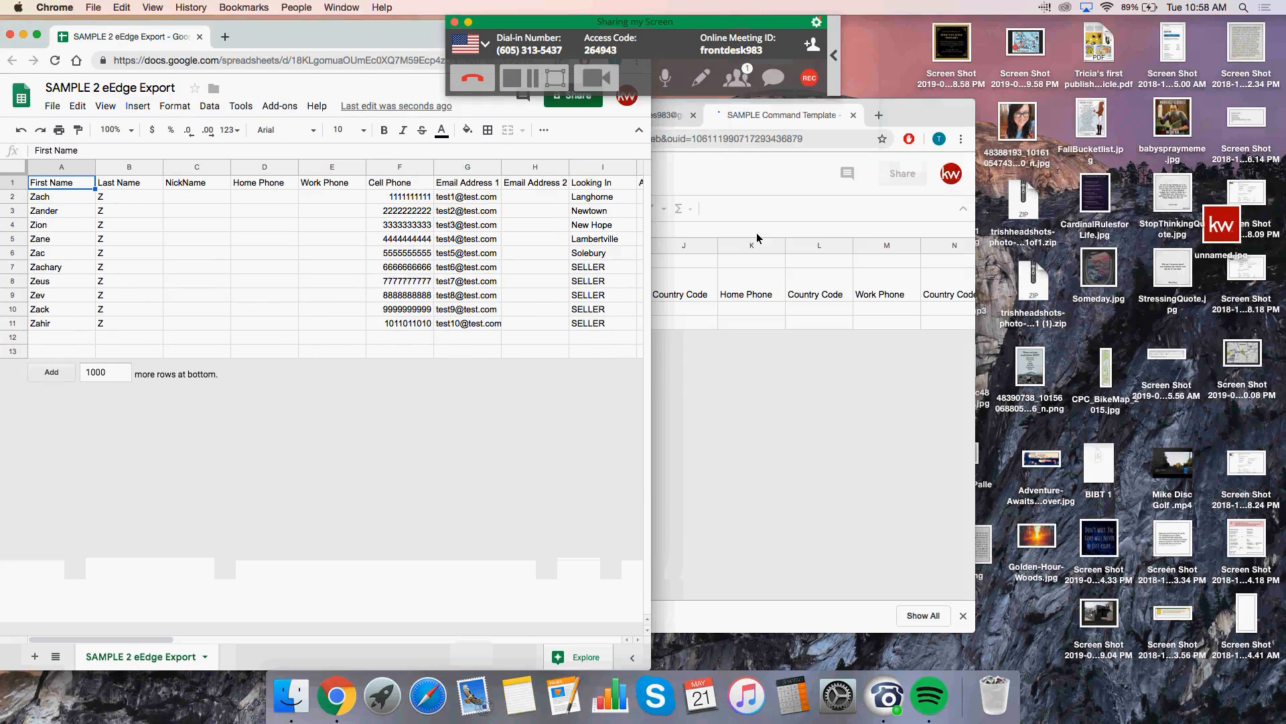
{"action": "left_click_drag", "start_coordinate": [899, 114], "coordinate": [1187, 75]}
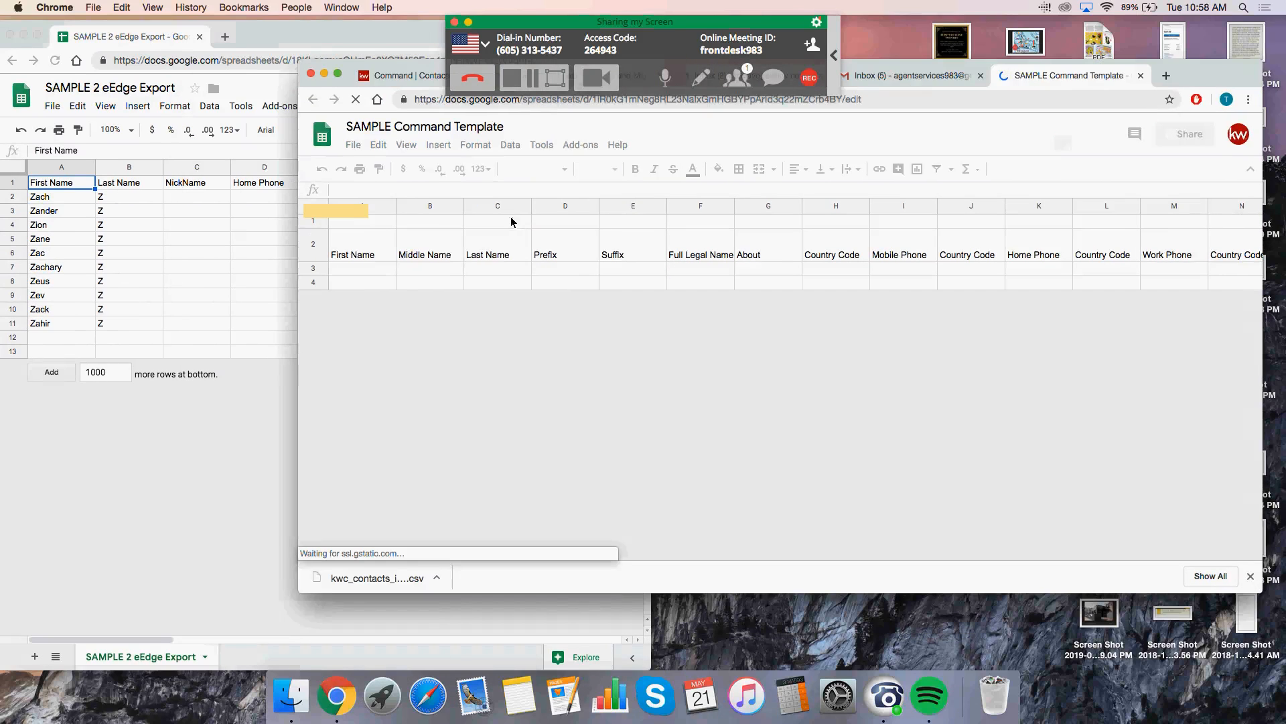
{"action": "left_click_drag", "start_coordinate": [292, 268], "coordinate": [651, 268]}
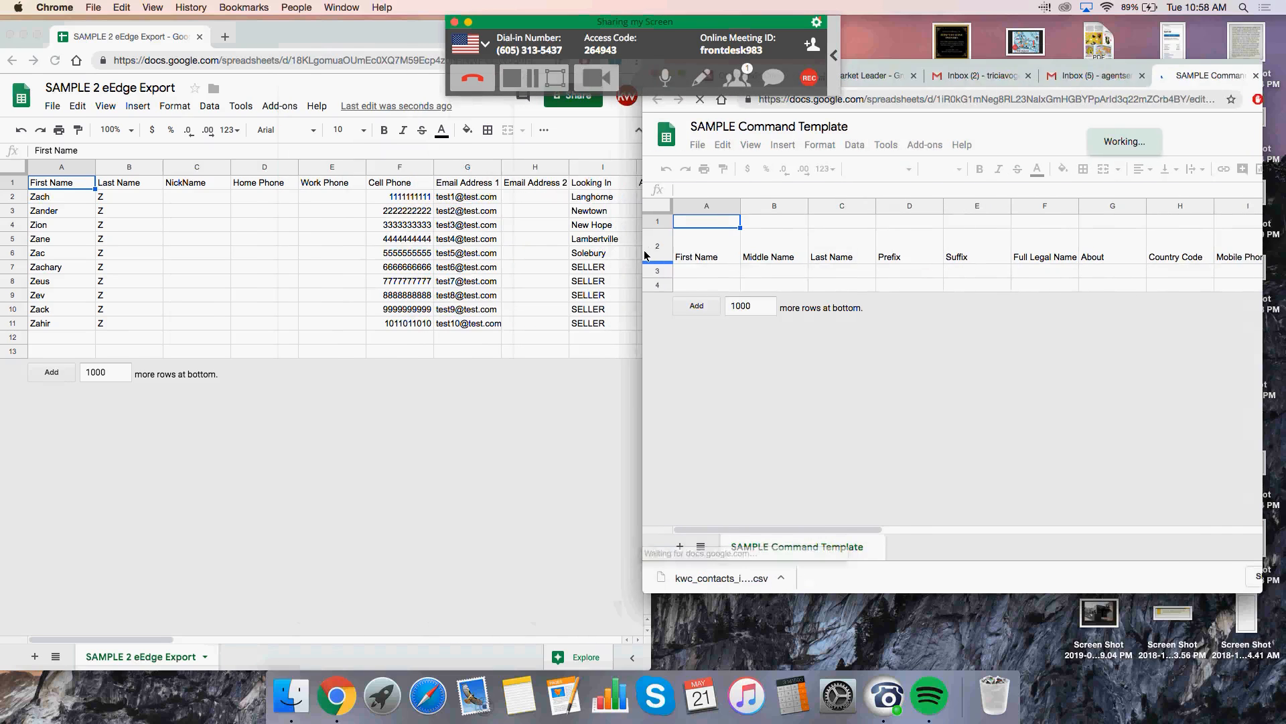
{"action": "left_click_drag", "start_coordinate": [923, 67], "coordinate": [925, 8]}
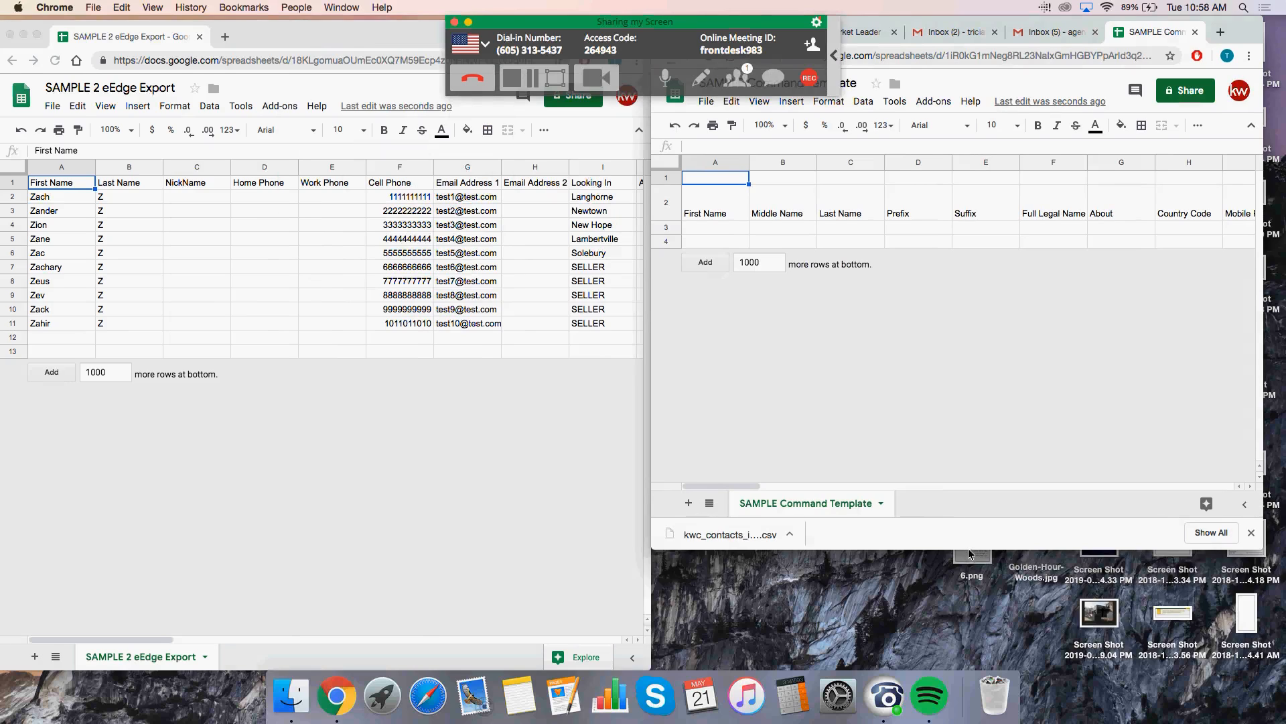
{"action": "left_click_drag", "start_coordinate": [969, 555], "coordinate": [973, 665]}
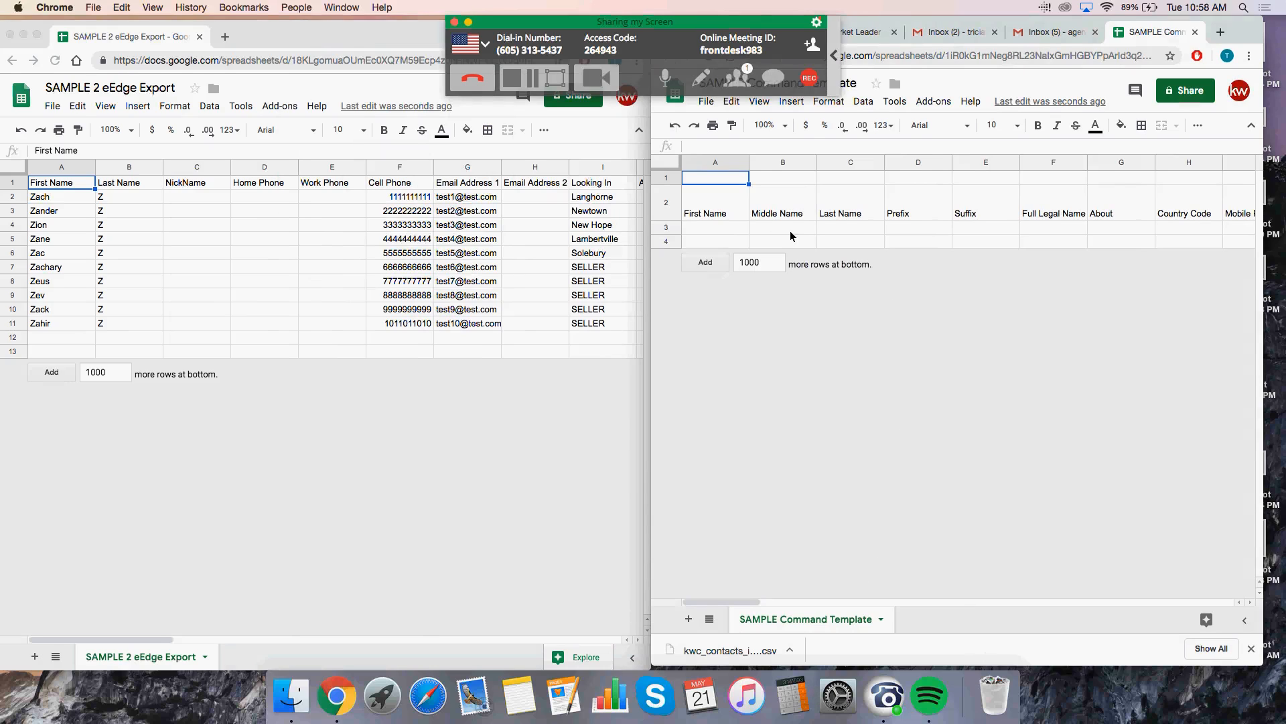
Step: Add 1000 more rows to the Command Template sheet and scroll back to the top
{"action": "left_click", "coordinate": [716, 261]}
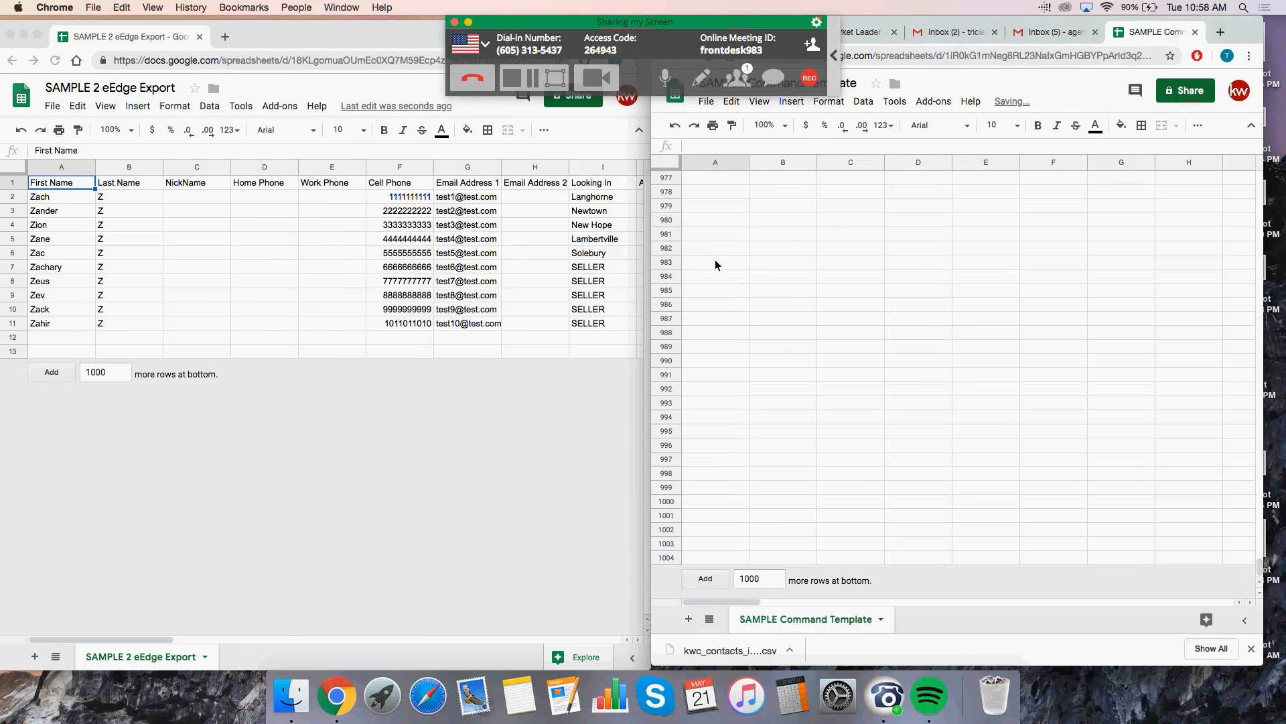
{"action": "scroll", "coordinate": [829, 312], "scroll_direction": "up", "scroll_amount": 4}
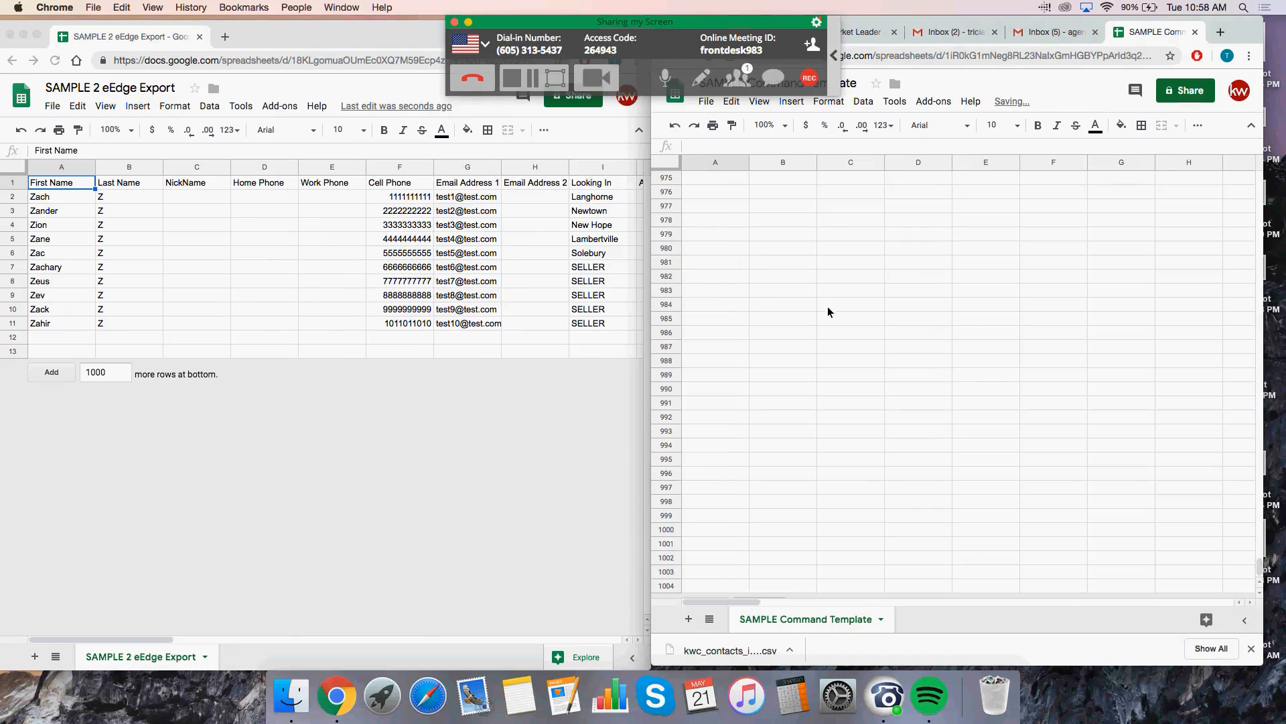
{"action": "scroll", "coordinate": [826, 312], "scroll_direction": "up", "scroll_amount": 20}
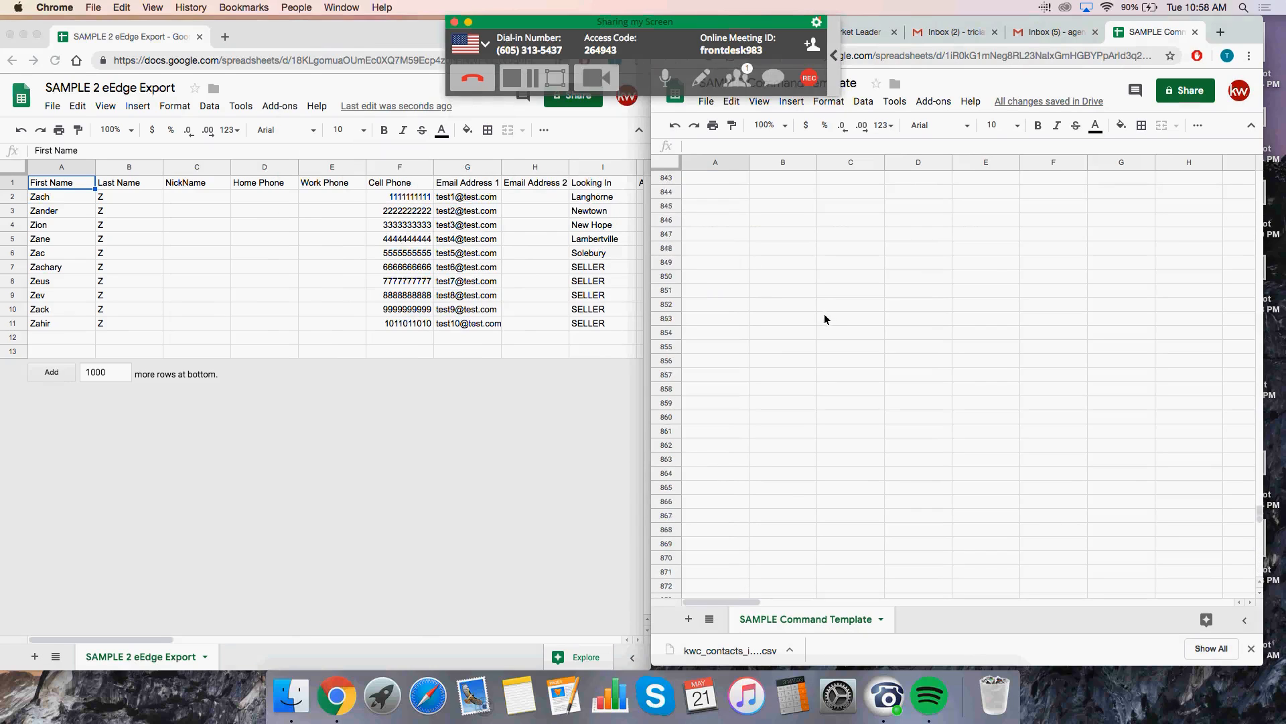
{"action": "scroll", "coordinate": [826, 315], "scroll_direction": "up", "scroll_amount": 20}
{"action": "scroll", "coordinate": [816, 319], "scroll_direction": "up", "scroll_amount": 20}
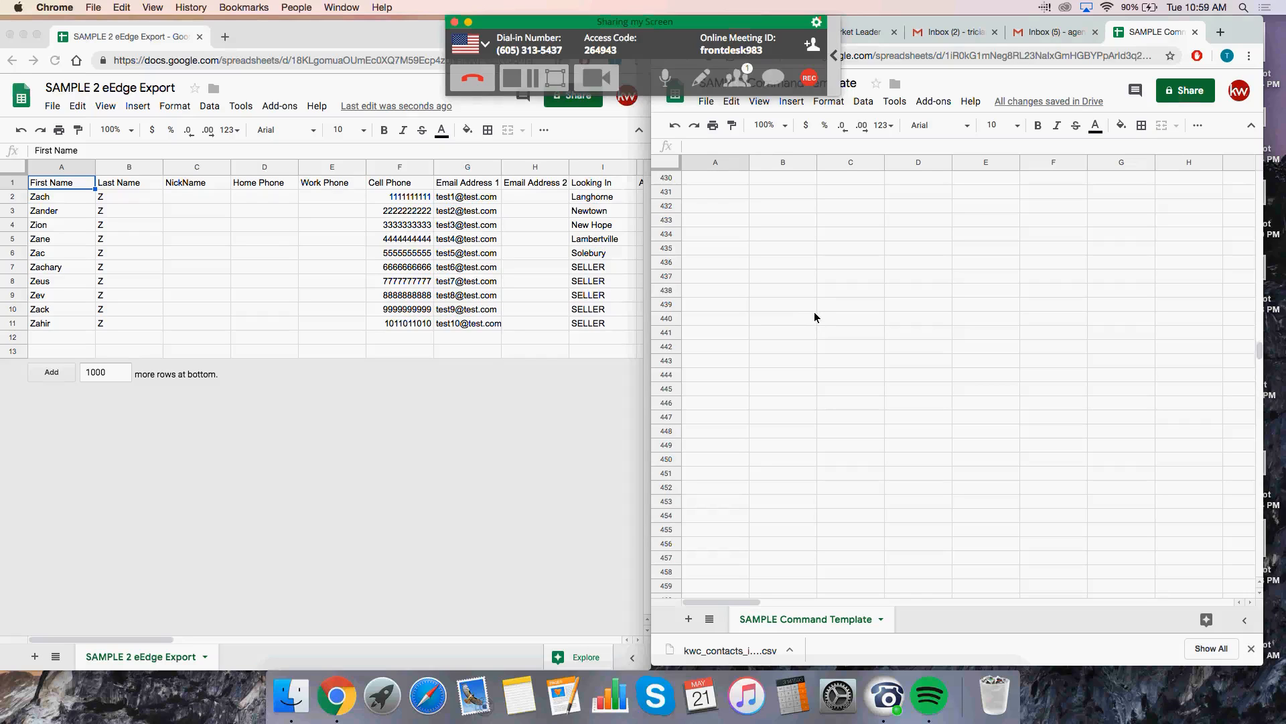
{"action": "scroll", "coordinate": [814, 318], "scroll_direction": "up", "scroll_amount": 20}
{"action": "scroll", "coordinate": [808, 313], "scroll_direction": "up", "scroll_amount": 20}
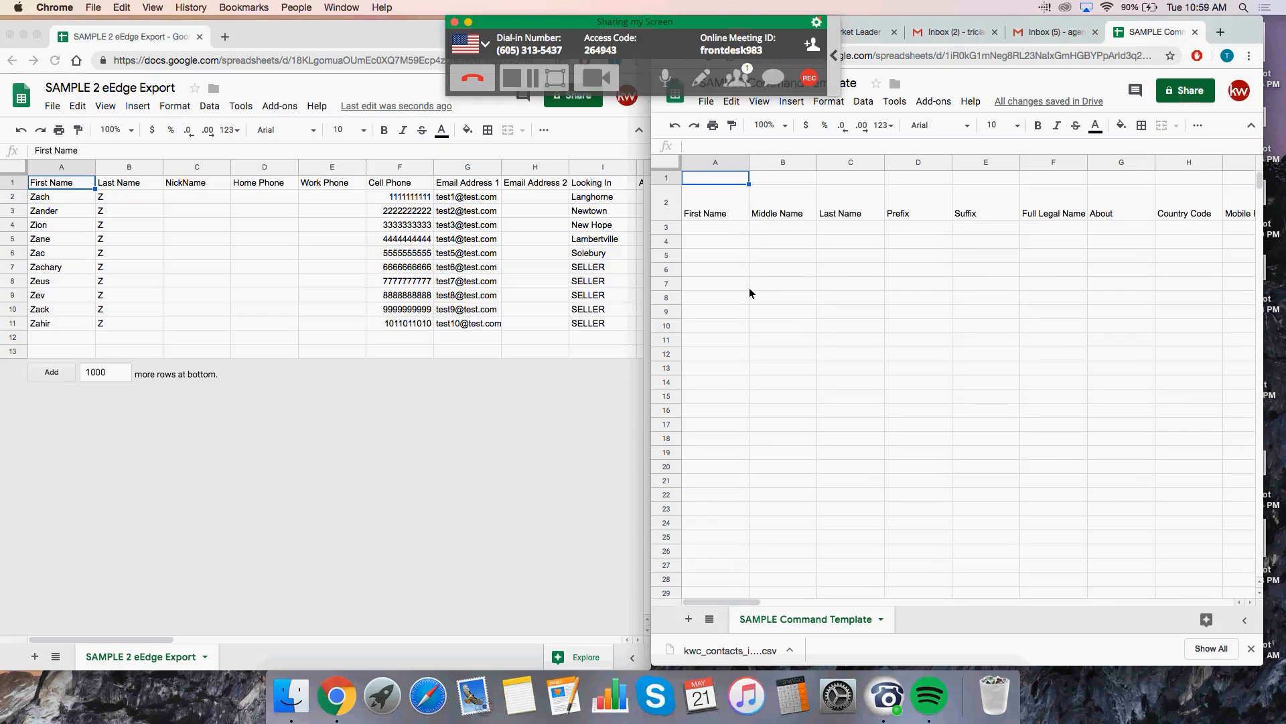
Step: Add 1000 more rows to the eEdge Export sheet and scroll back up to row 1
{"action": "left_click", "coordinate": [49, 377]}
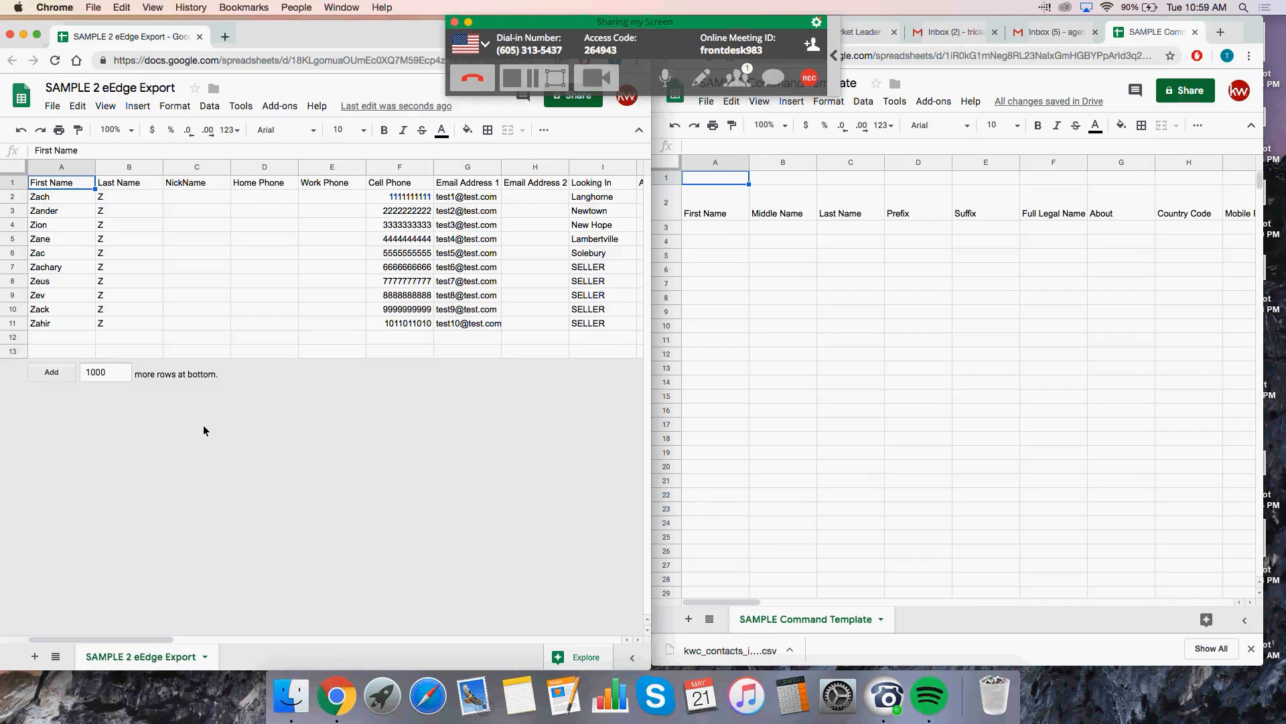
{"action": "left_click", "coordinate": [58, 374]}
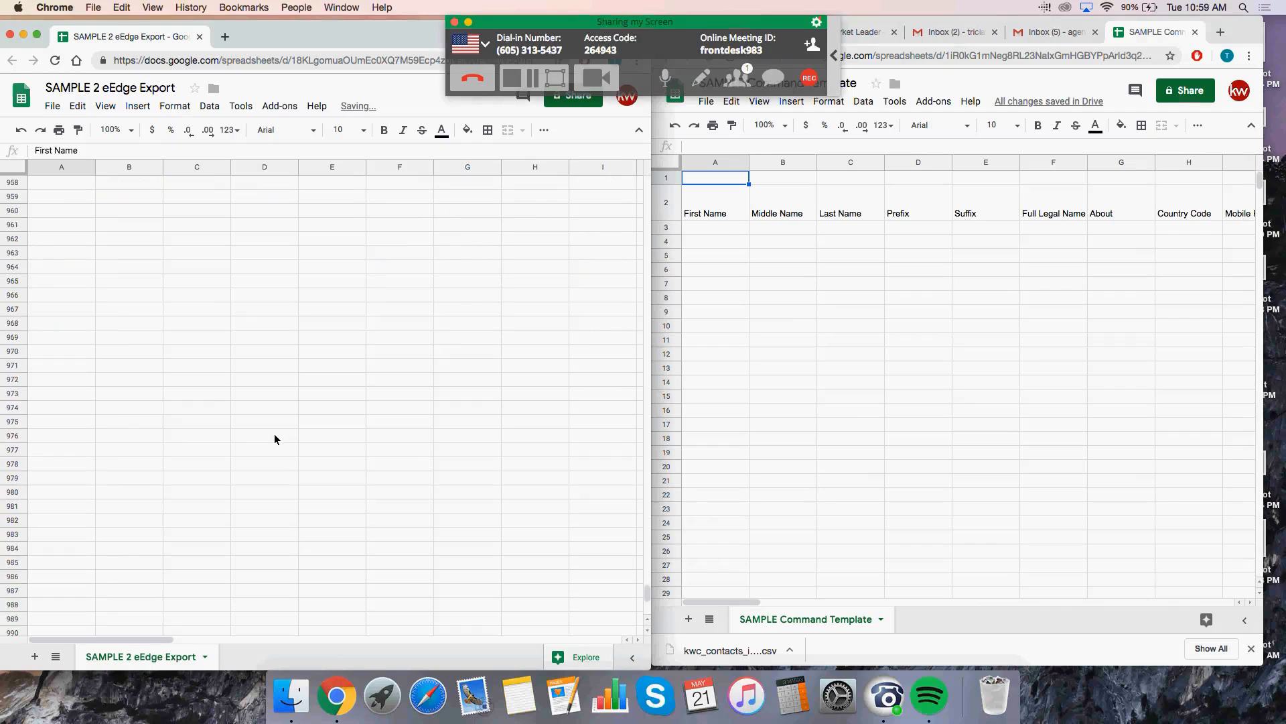
{"action": "scroll", "coordinate": [286, 432], "scroll_direction": "up", "scroll_amount": 20}
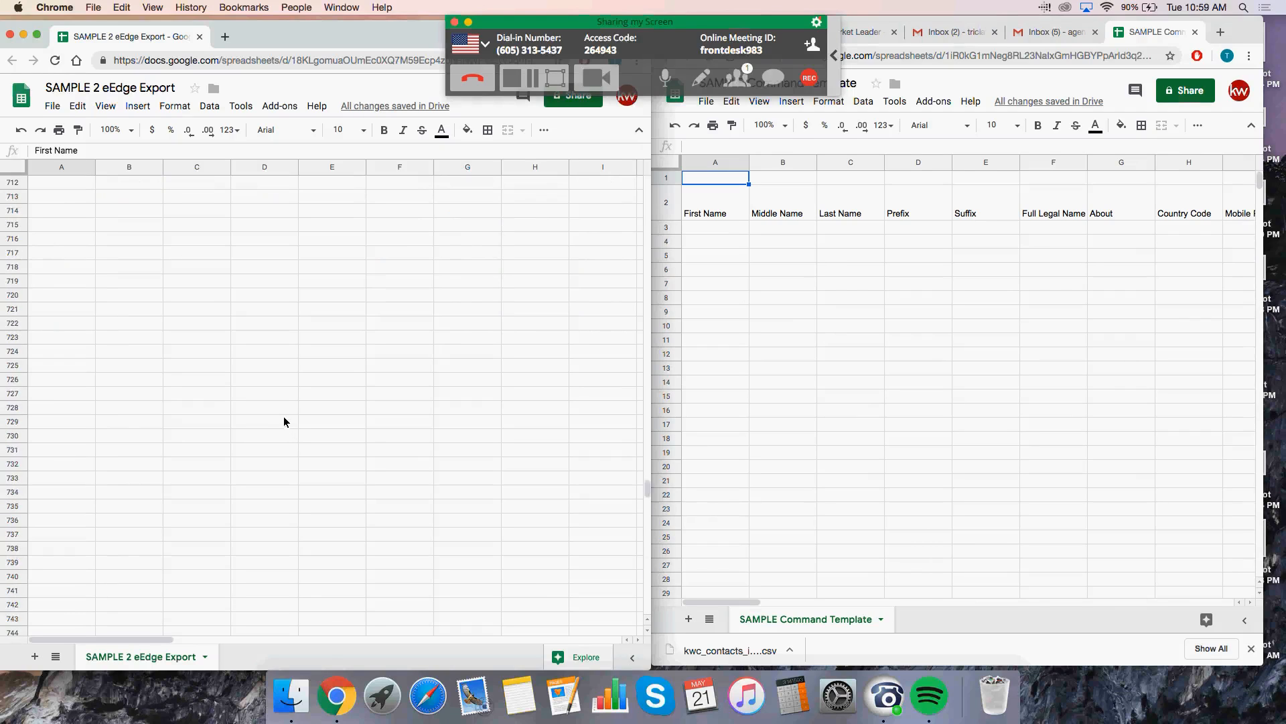
{"action": "scroll", "coordinate": [278, 425], "scroll_direction": "up", "scroll_amount": 20}
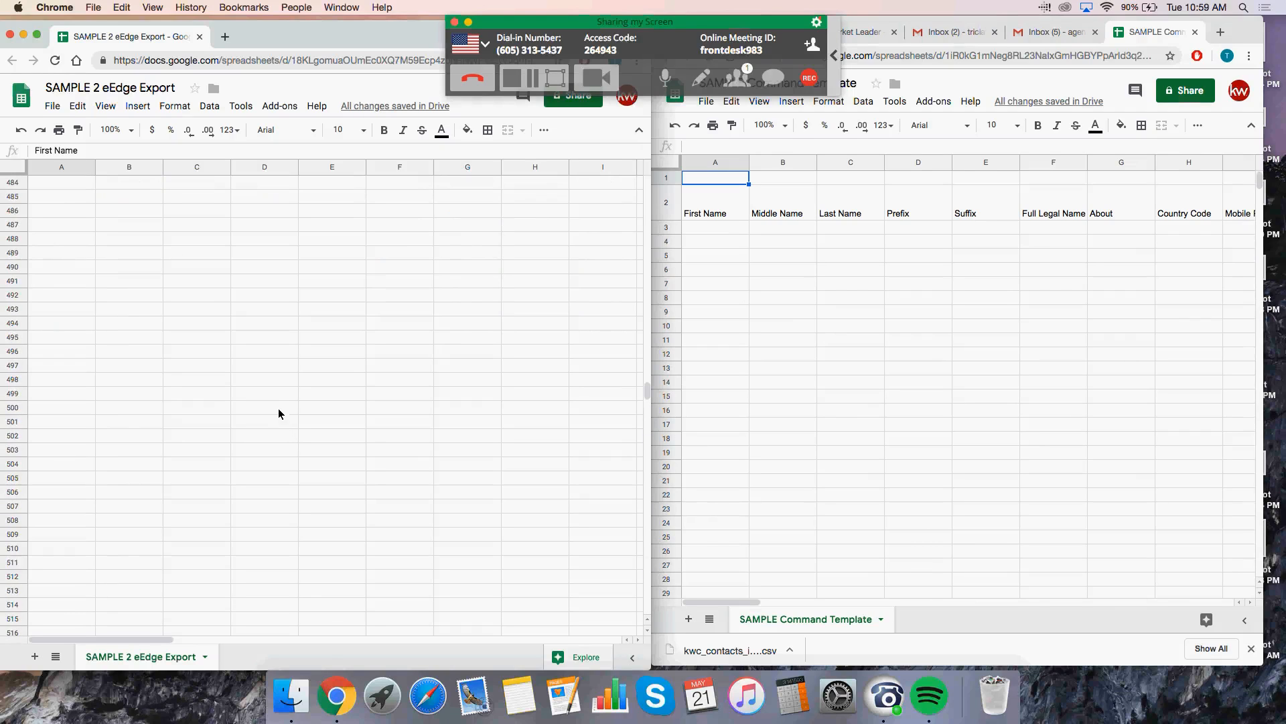
{"action": "scroll", "coordinate": [275, 424], "scroll_direction": "up", "scroll_amount": 20}
{"action": "scroll", "coordinate": [274, 410], "scroll_direction": "up", "scroll_amount": 20}
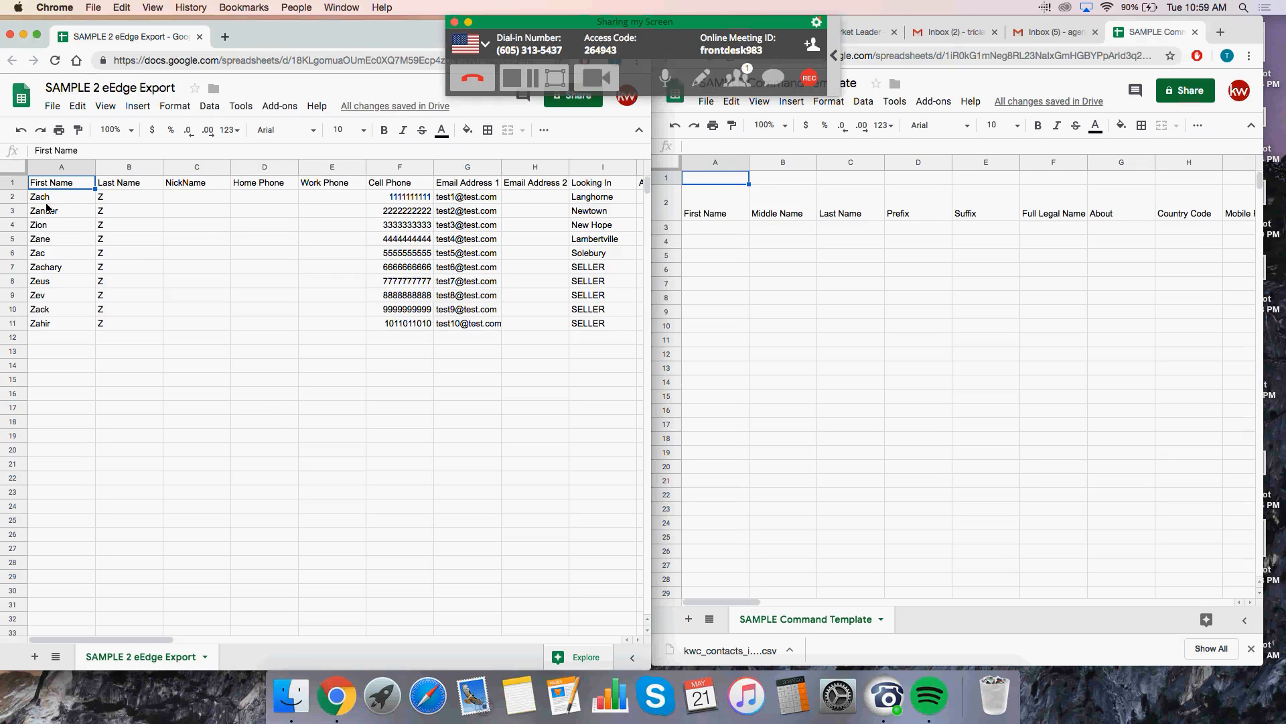
Step: Copy the first names in export A2:A11 and paste them into template cell A3
{"action": "left_click_drag", "start_coordinate": [46, 199], "coordinate": [67, 324]}
{"action": "key", "text": "cmd+c"}
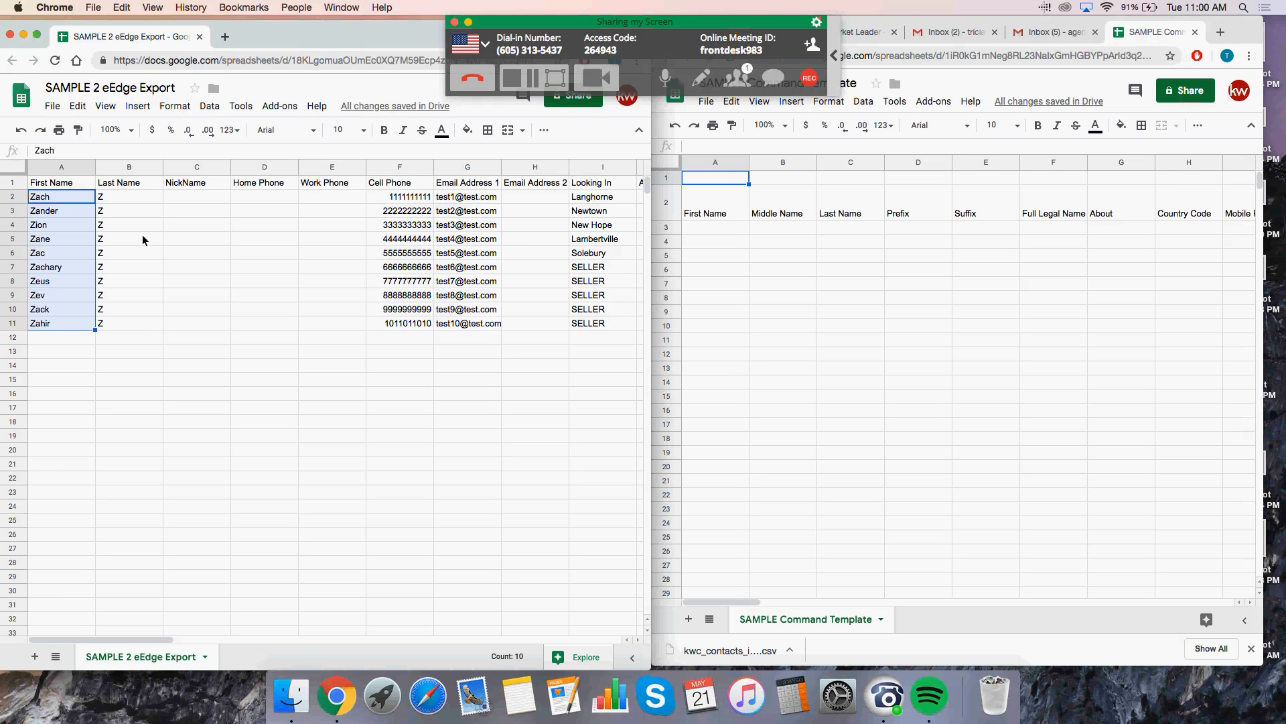
{"action": "right_click", "coordinate": [72, 242]}
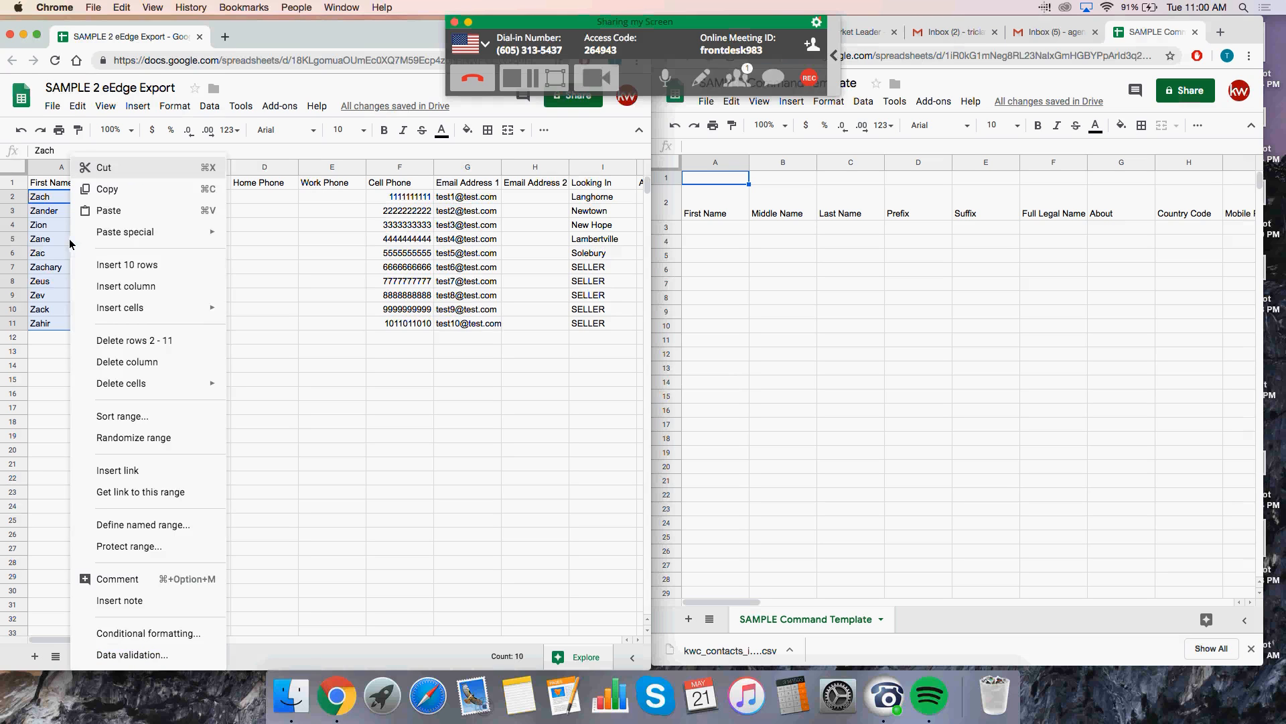
{"action": "left_click", "coordinate": [150, 189]}
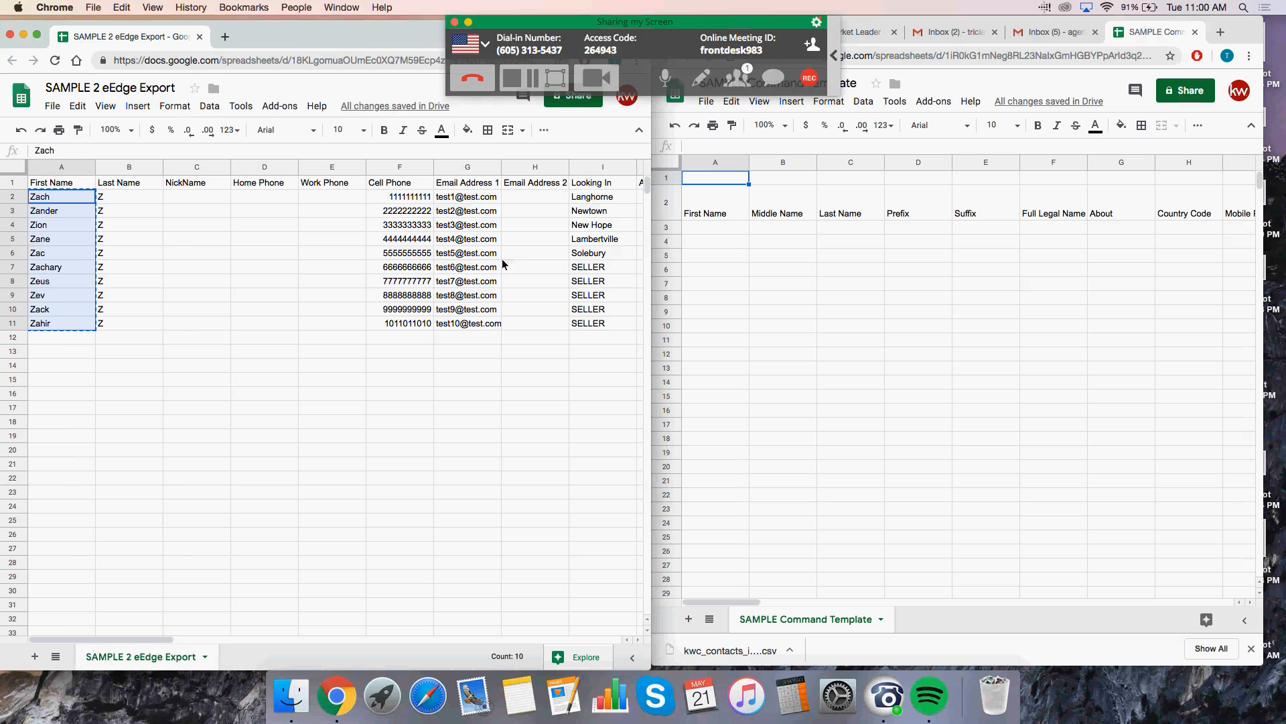
{"action": "left_click", "coordinate": [726, 233]}
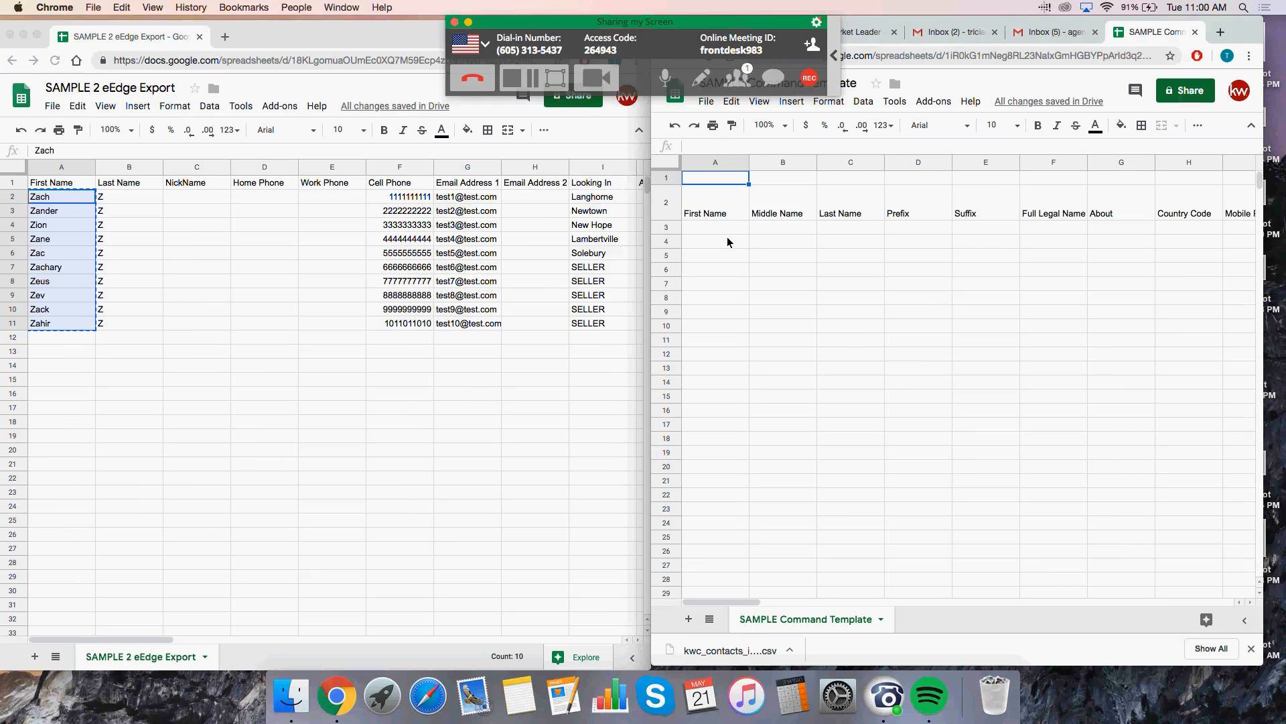
{"action": "left_click", "coordinate": [725, 232]}
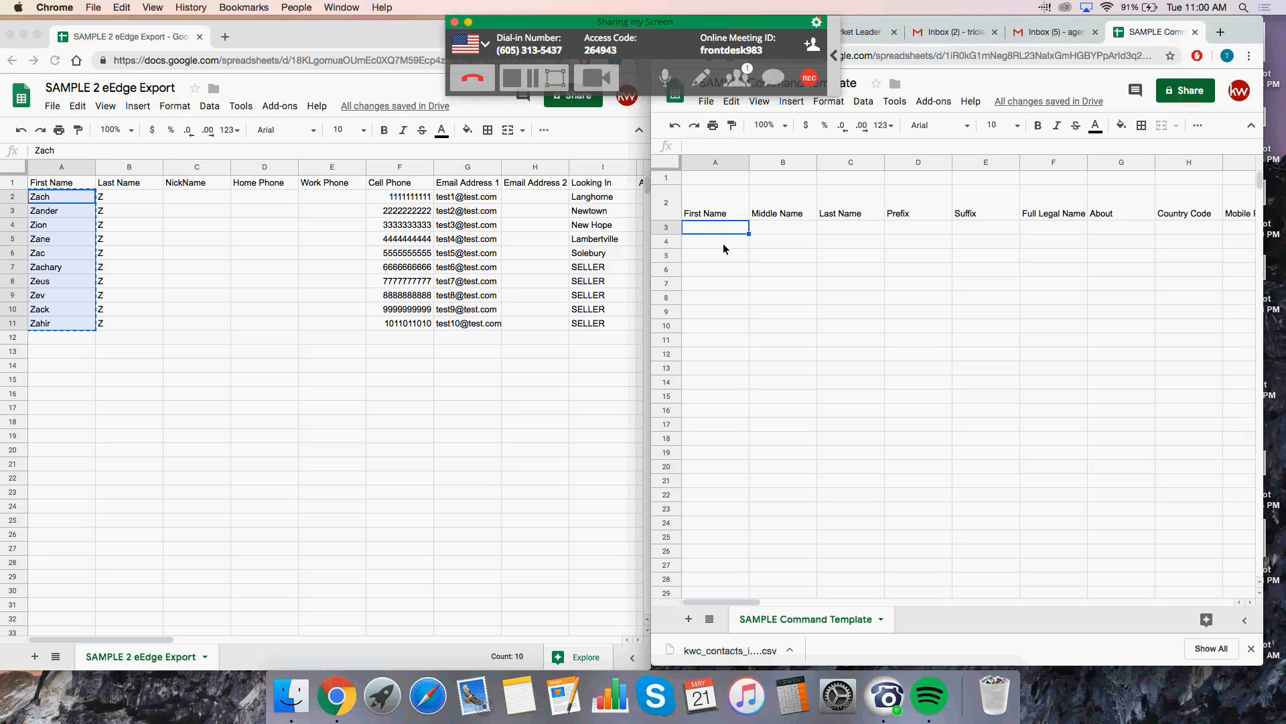
{"action": "right_click", "coordinate": [728, 231]}
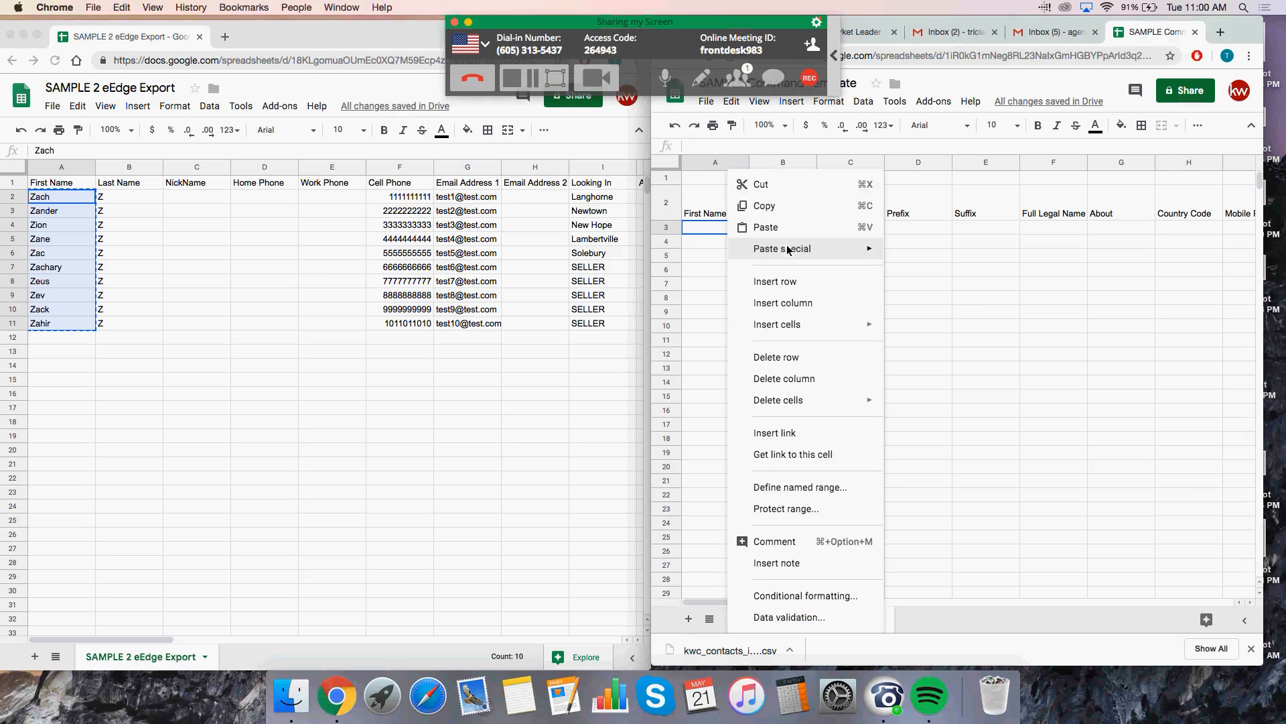
{"action": "left_click", "coordinate": [766, 227]}
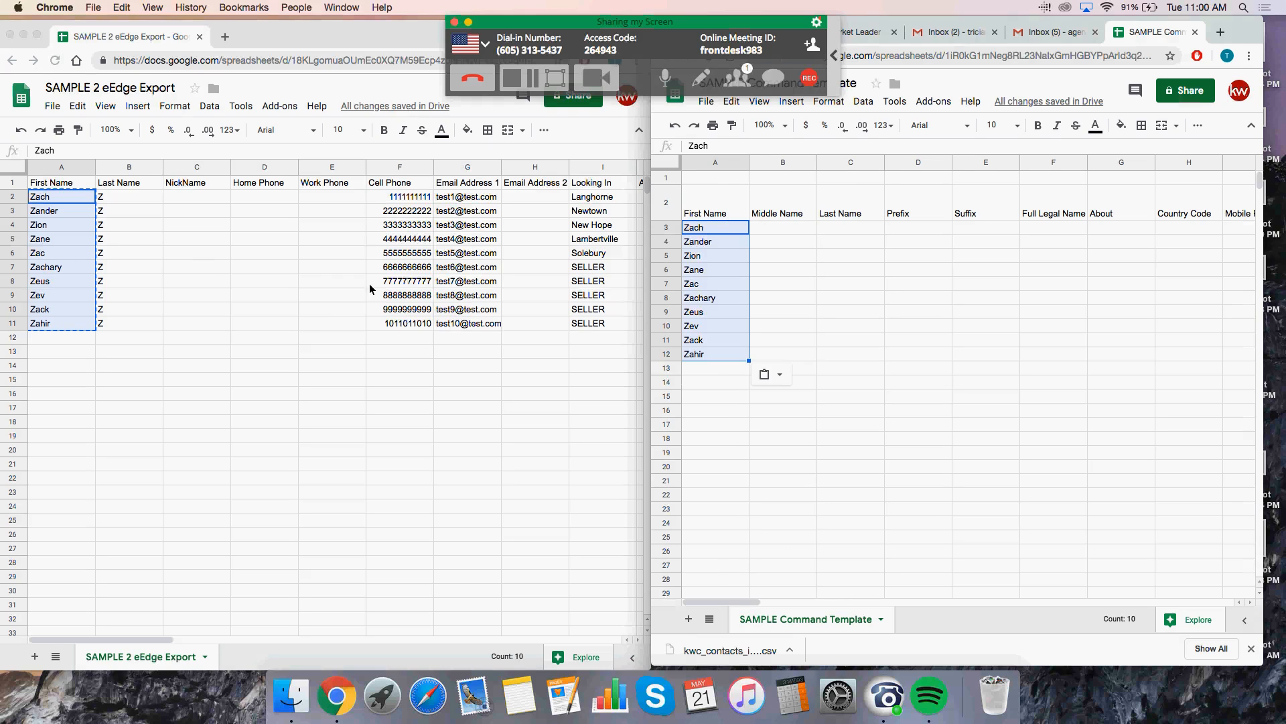
Step: Scroll the eEdge Export right to column K (Status) and select its first Lead value
{"action": "left_click", "coordinate": [155, 645]}
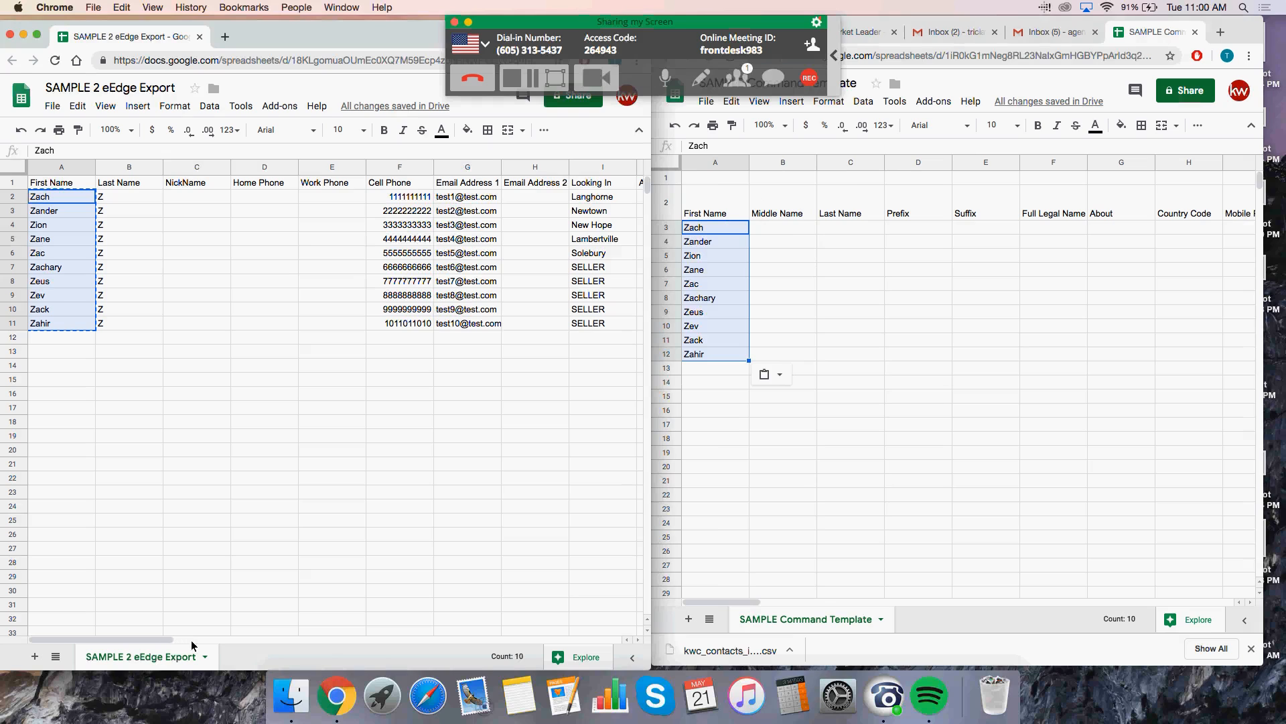
{"action": "left_click", "coordinate": [638, 640]}
{"action": "left_click", "coordinate": [638, 639]}
{"action": "left_click", "coordinate": [638, 640]}
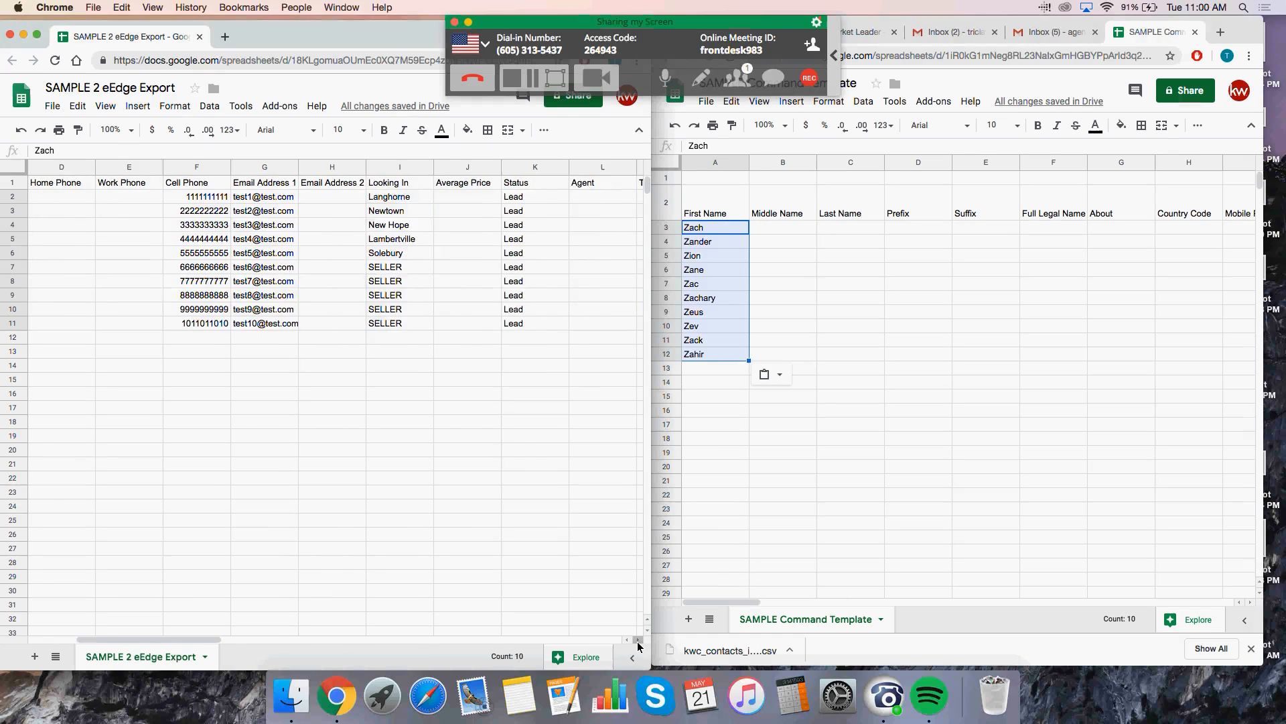
{"action": "left_click", "coordinate": [637, 640]}
{"action": "left_click", "coordinate": [637, 640]}
{"action": "left_click", "coordinate": [638, 640]}
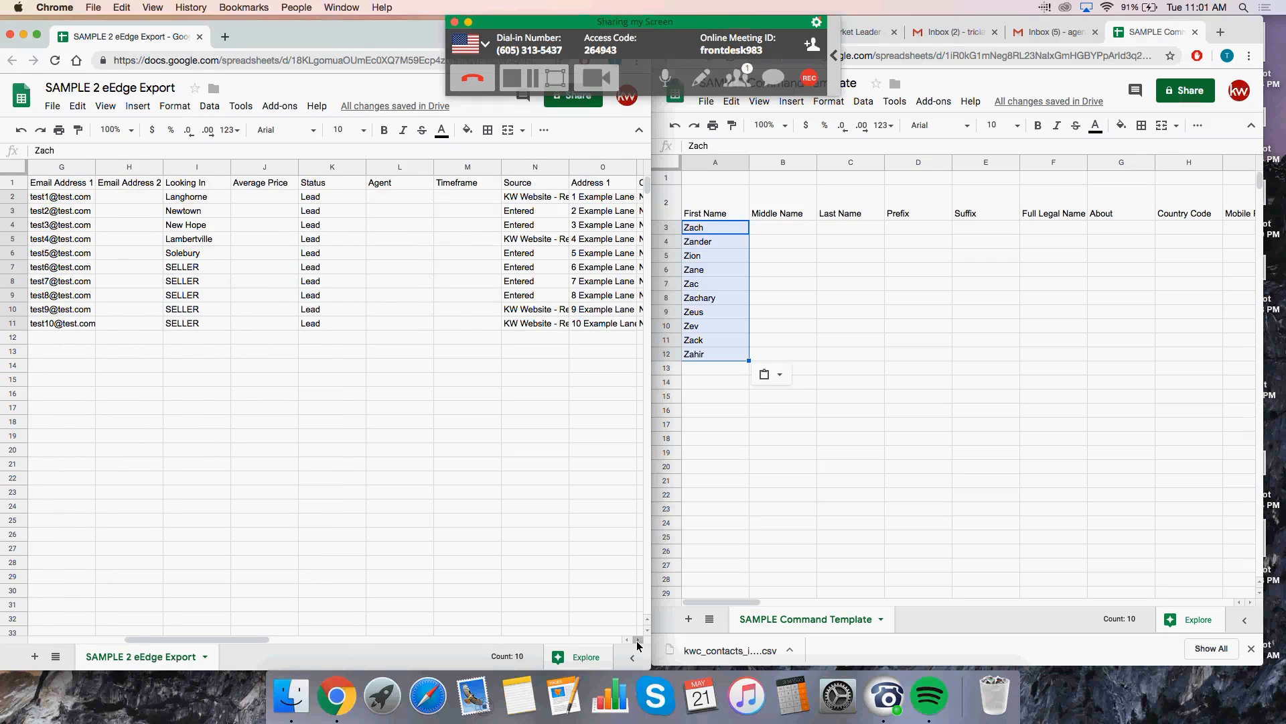
{"action": "left_click", "coordinate": [637, 640]}
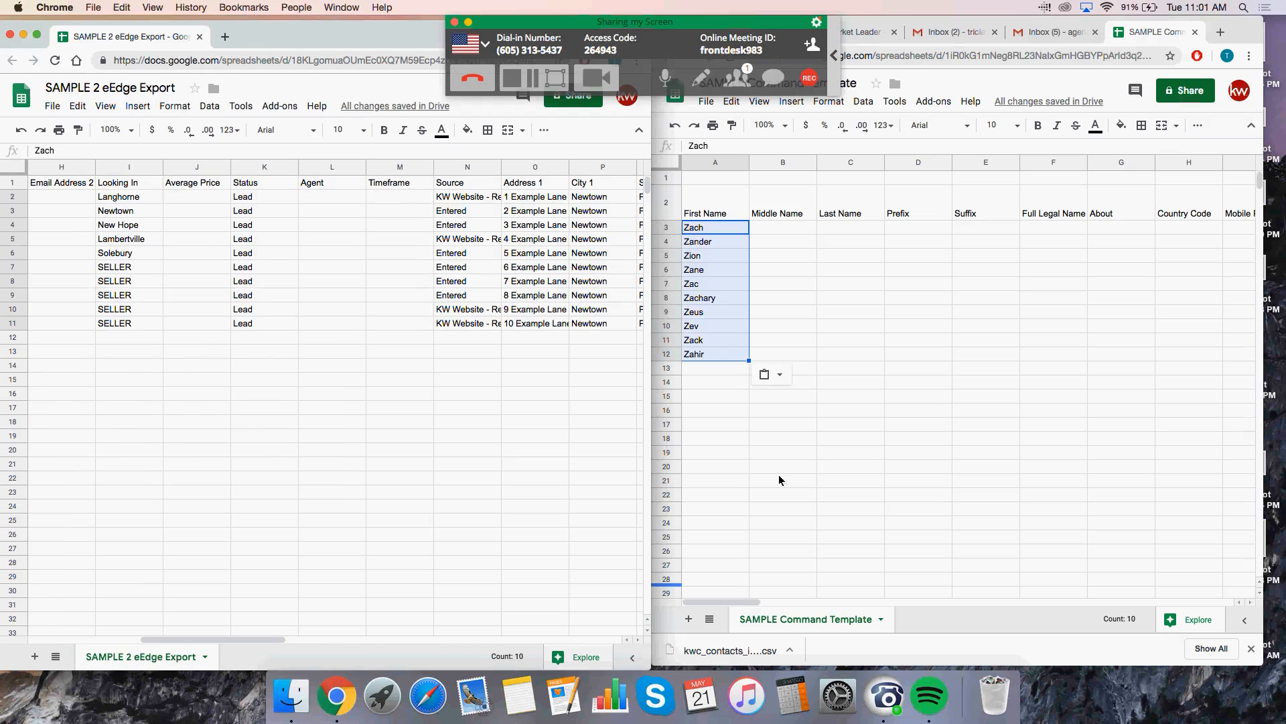
{"action": "left_click", "coordinate": [424, 300]}
{"action": "left_click", "coordinate": [264, 201]}
{"action": "left_click_drag", "start_coordinate": [264, 203], "coordinate": [259, 325]}
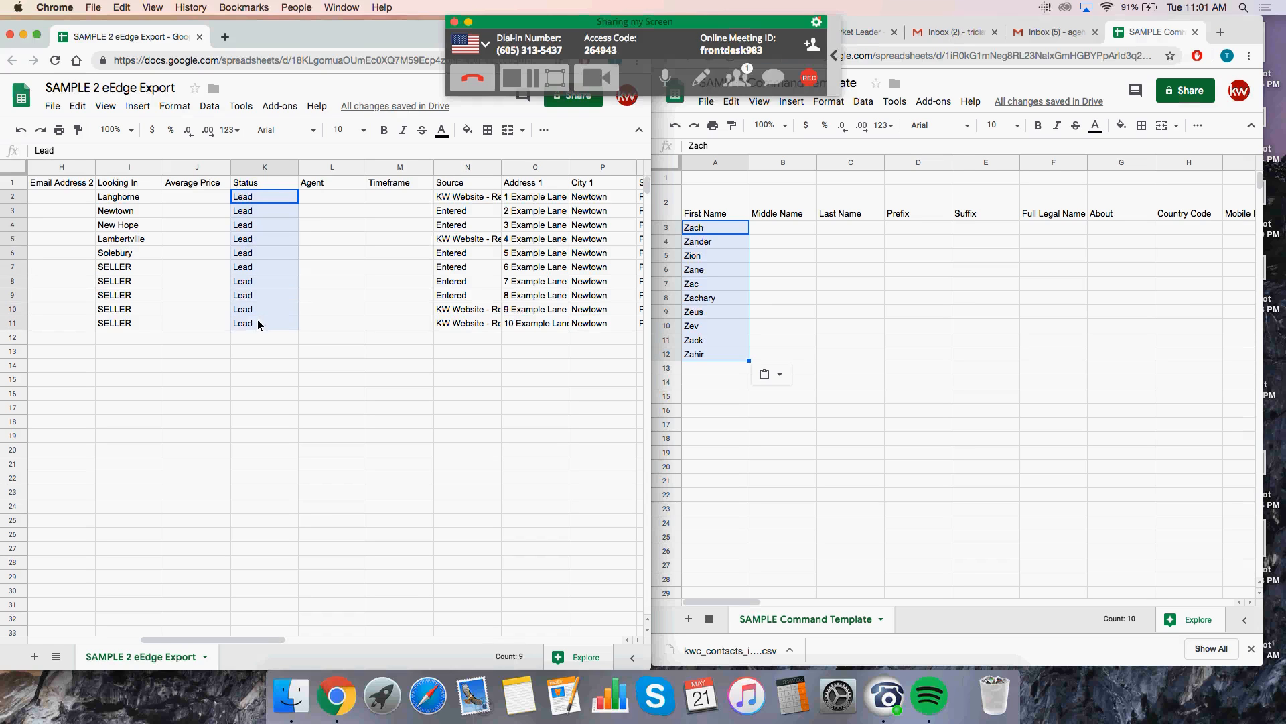
{"action": "right_click", "coordinate": [261, 301]}
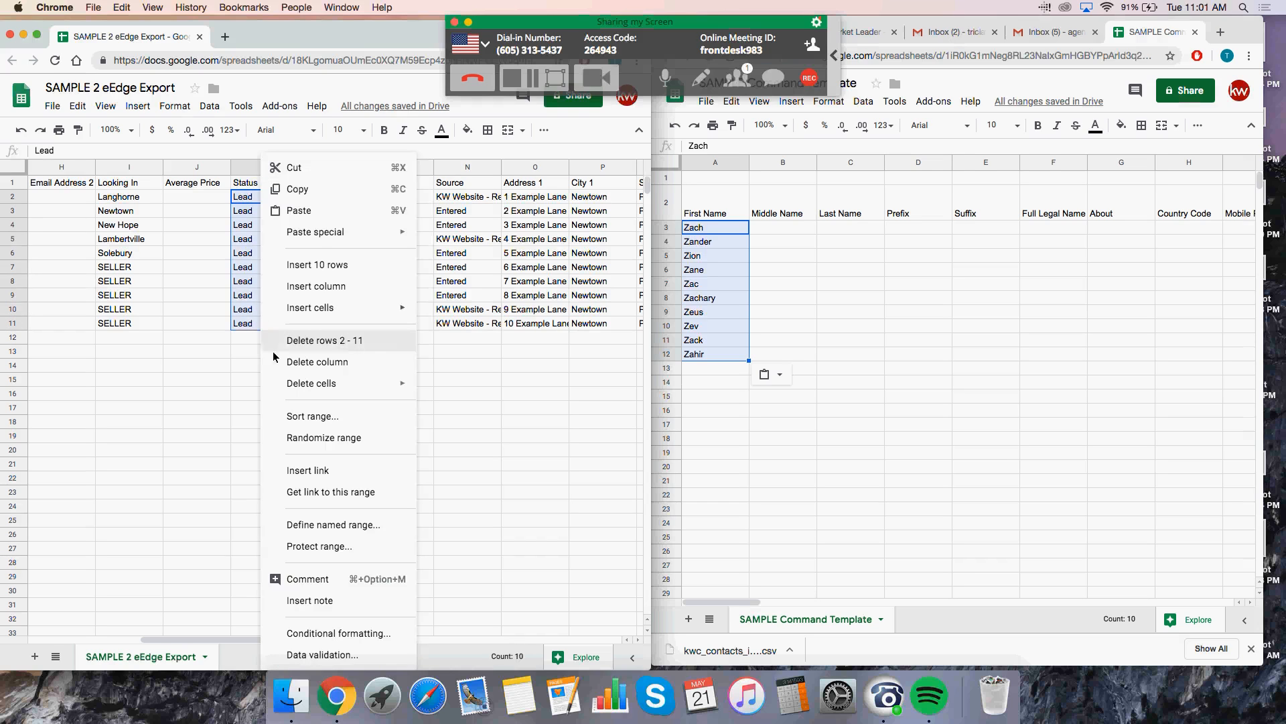
{"action": "left_click", "coordinate": [321, 190]}
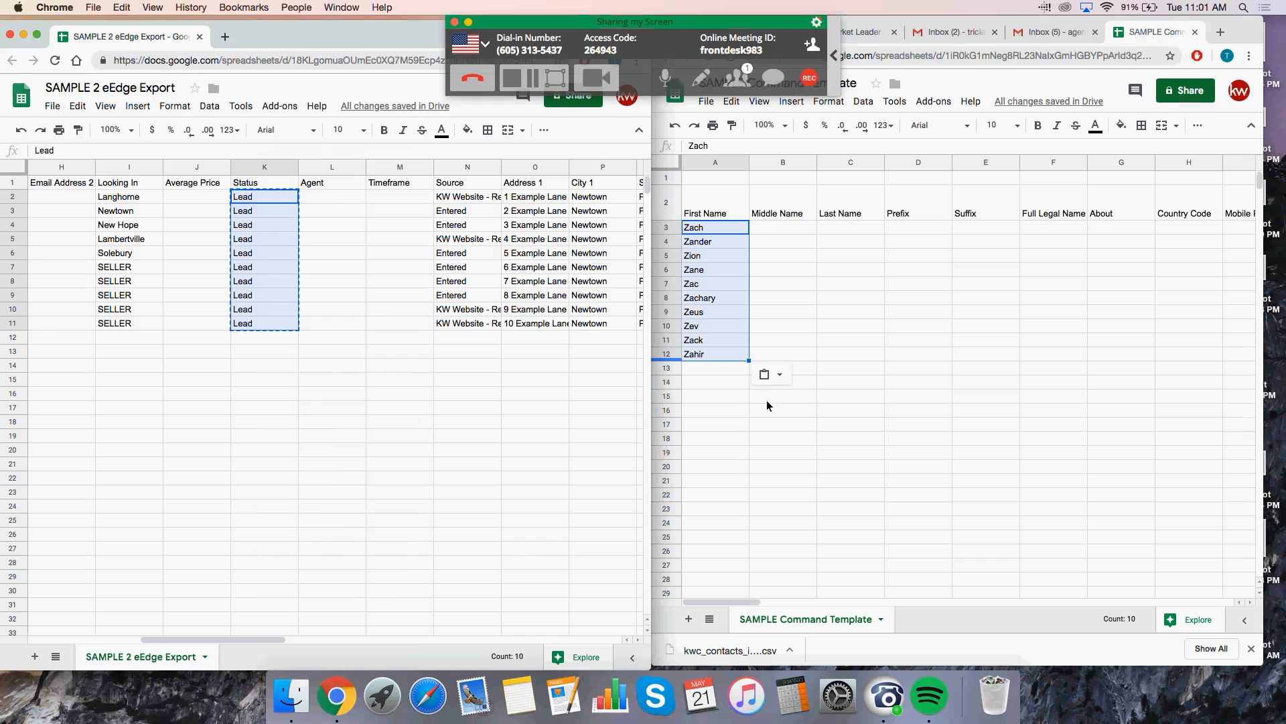
{"action": "left_click", "coordinate": [1250, 603]}
{"action": "left_click", "coordinate": [1250, 602]}
{"action": "left_click", "coordinate": [1250, 602]}
{"action": "left_click", "coordinate": [1250, 602]}
{"action": "left_click", "coordinate": [1251, 603]}
{"action": "left_click", "coordinate": [1250, 603]}
{"action": "left_click", "coordinate": [1251, 603]}
{"action": "left_click", "coordinate": [1250, 603]}
{"action": "left_click", "coordinate": [1251, 602]}
{"action": "left_click", "coordinate": [1250, 602]}
{"action": "left_click", "coordinate": [1251, 602]}
{"action": "left_click", "coordinate": [1250, 603]}
{"action": "left_click", "coordinate": [1251, 602]}
{"action": "left_click", "coordinate": [1250, 602]}
{"action": "left_click", "coordinate": [1250, 602]}
{"action": "left_click", "coordinate": [1251, 603]}
{"action": "left_click", "coordinate": [1250, 602]}
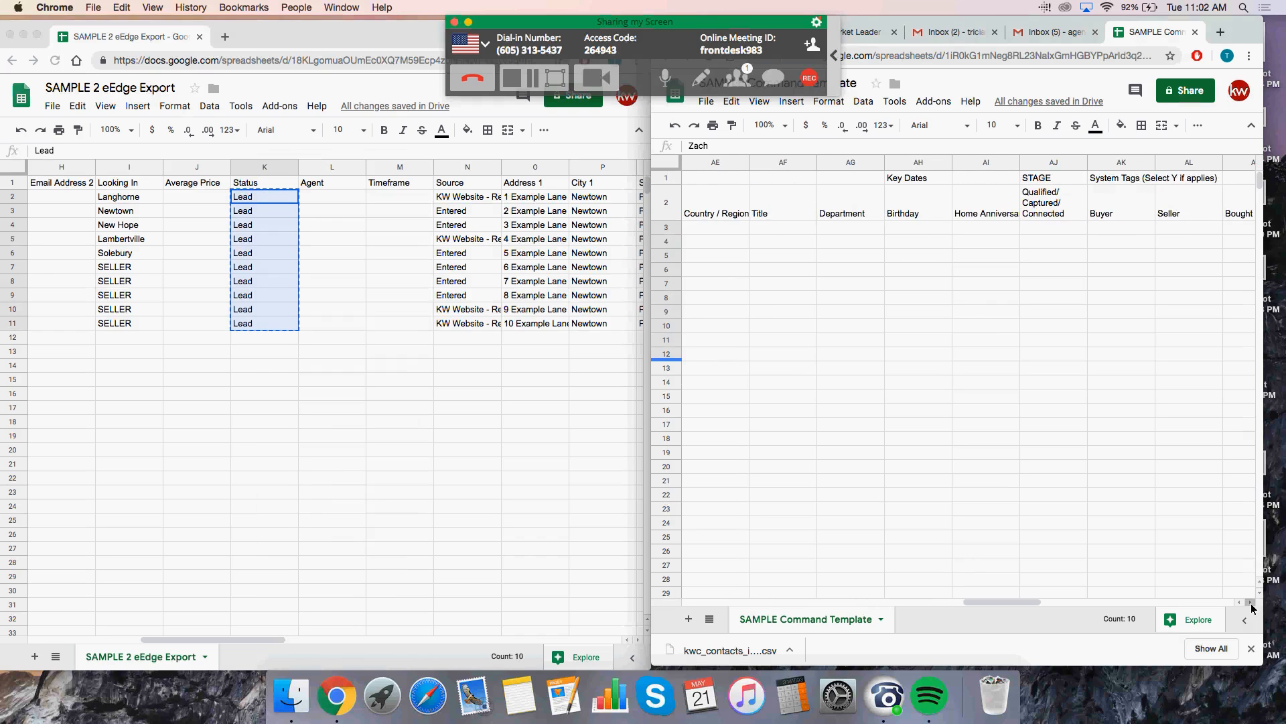
{"action": "left_click", "coordinate": [1250, 602]}
{"action": "left_click", "coordinate": [1250, 602]}
{"action": "left_click", "coordinate": [1250, 602]}
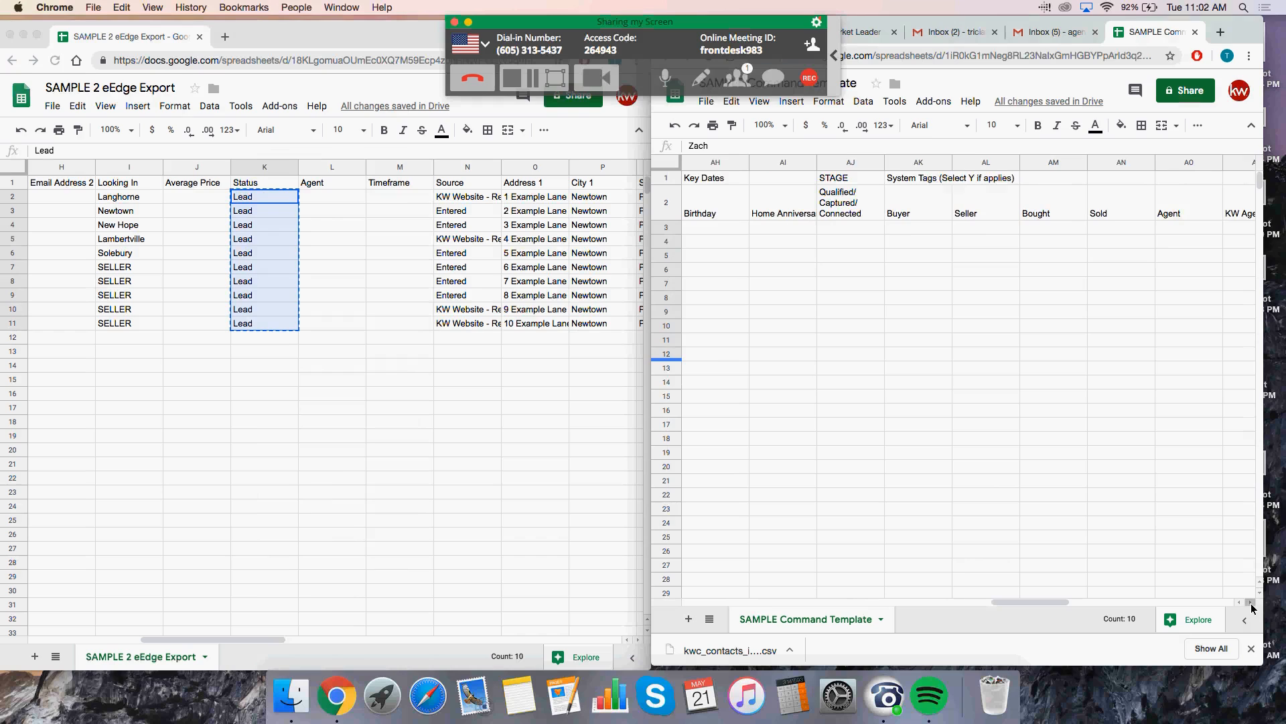
{"action": "left_click", "coordinate": [1250, 603]}
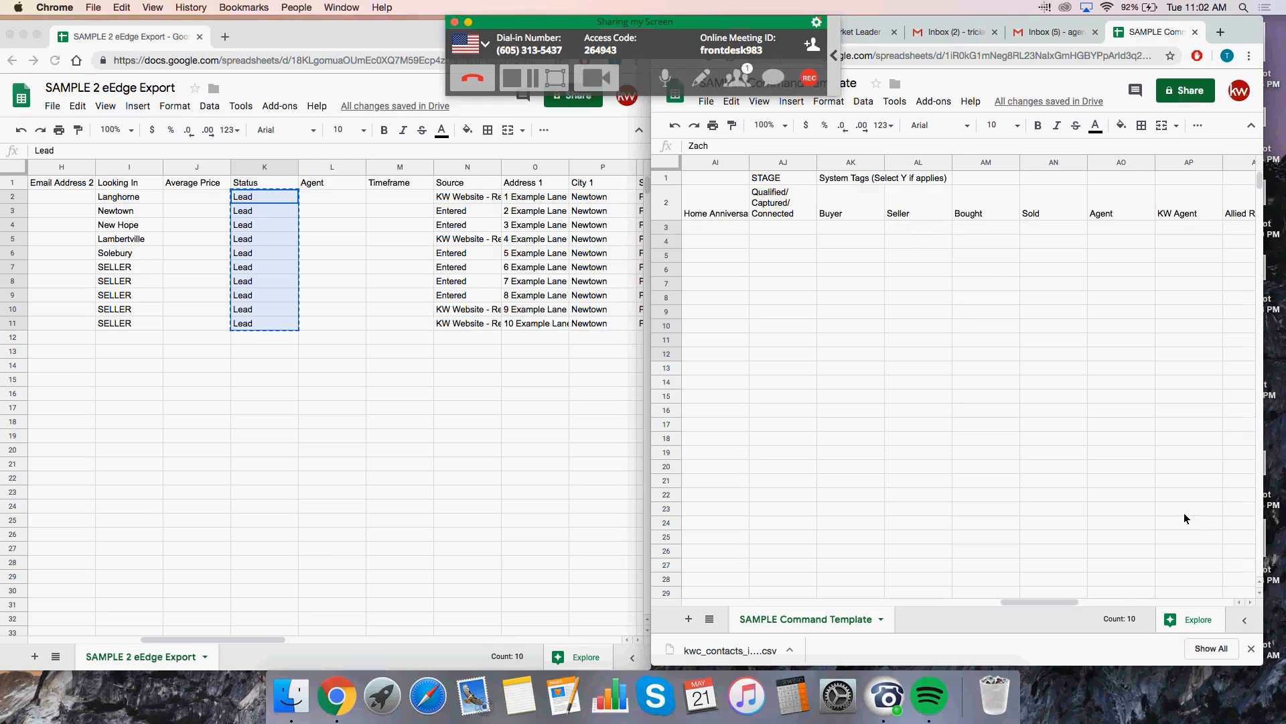
{"action": "left_click", "coordinate": [1251, 603]}
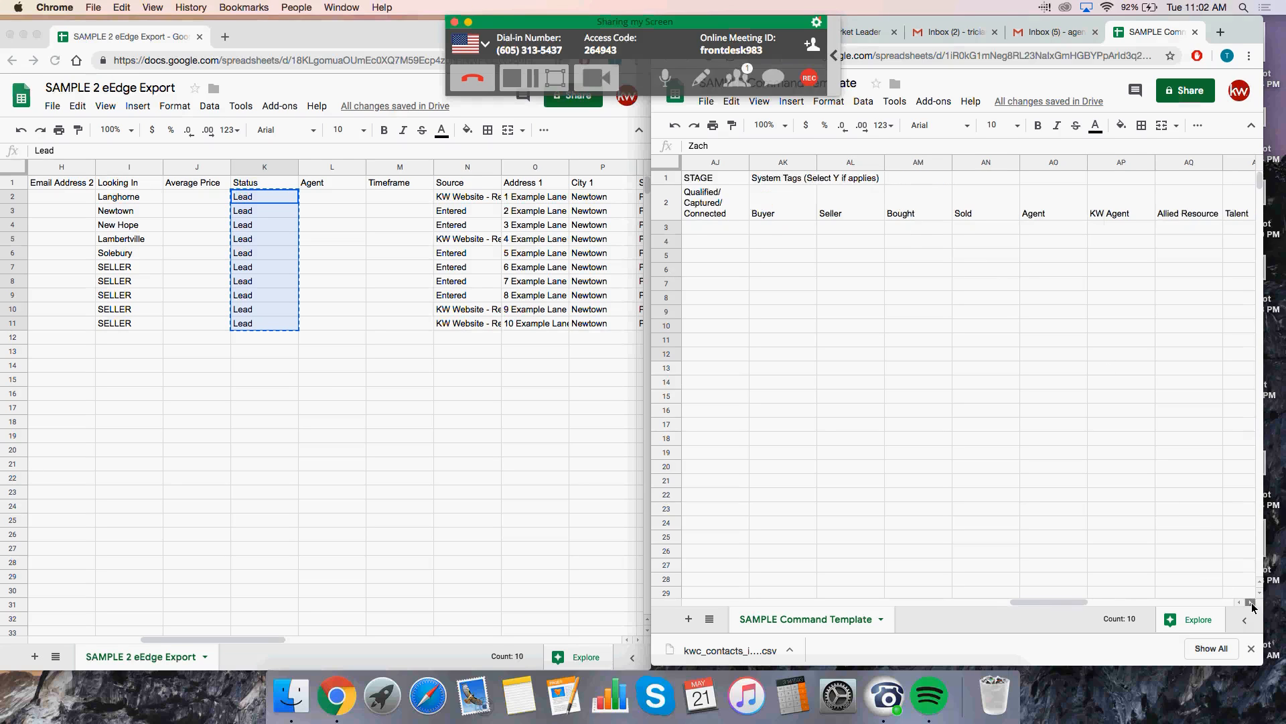
{"action": "left_click", "coordinate": [1251, 602]}
{"action": "left_click", "coordinate": [1251, 602]}
{"action": "left_click", "coordinate": [1251, 602]}
{"action": "left_click", "coordinate": [1251, 603]}
{"action": "left_click", "coordinate": [1250, 602]}
{"action": "left_click", "coordinate": [1251, 602]}
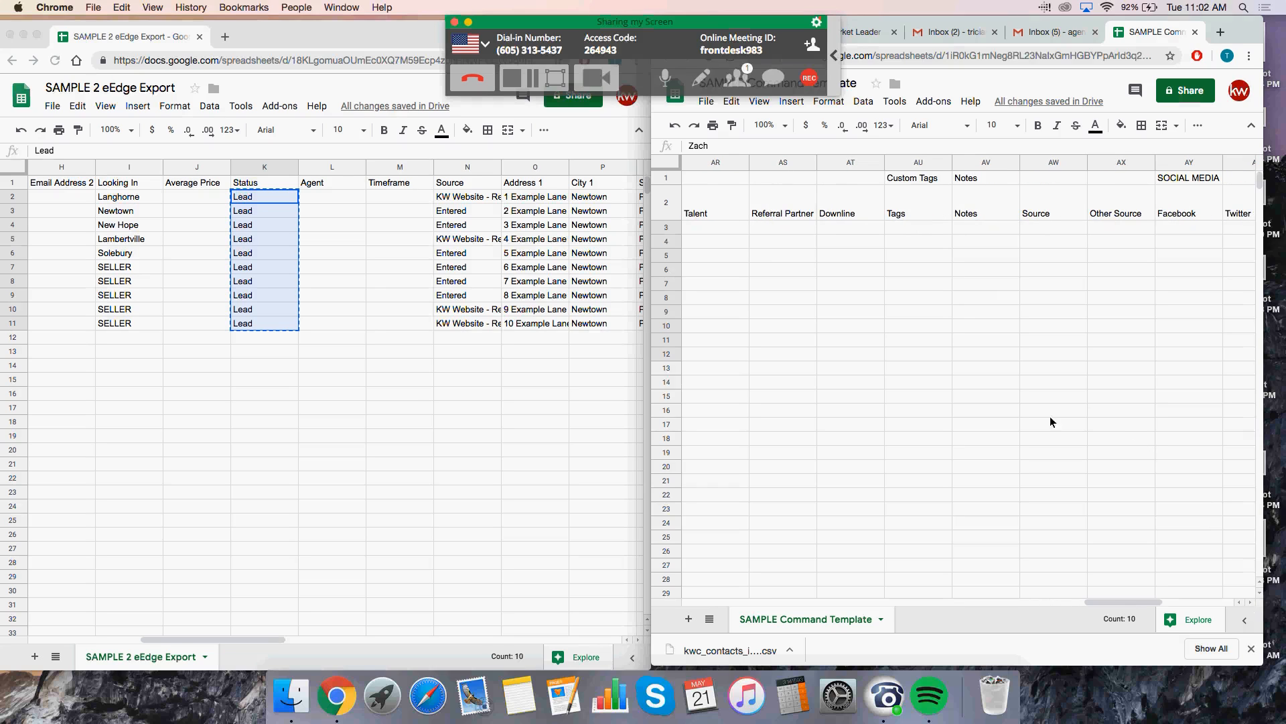
{"action": "left_click", "coordinate": [1240, 602]}
{"action": "left_click", "coordinate": [1240, 602]}
{"action": "left_click", "coordinate": [1240, 602]}
{"action": "left_click", "coordinate": [1241, 603]}
{"action": "left_click", "coordinate": [1240, 602]}
{"action": "left_click", "coordinate": [1240, 602]}
{"action": "left_click", "coordinate": [1240, 603]}
{"action": "left_click", "coordinate": [1241, 602]}
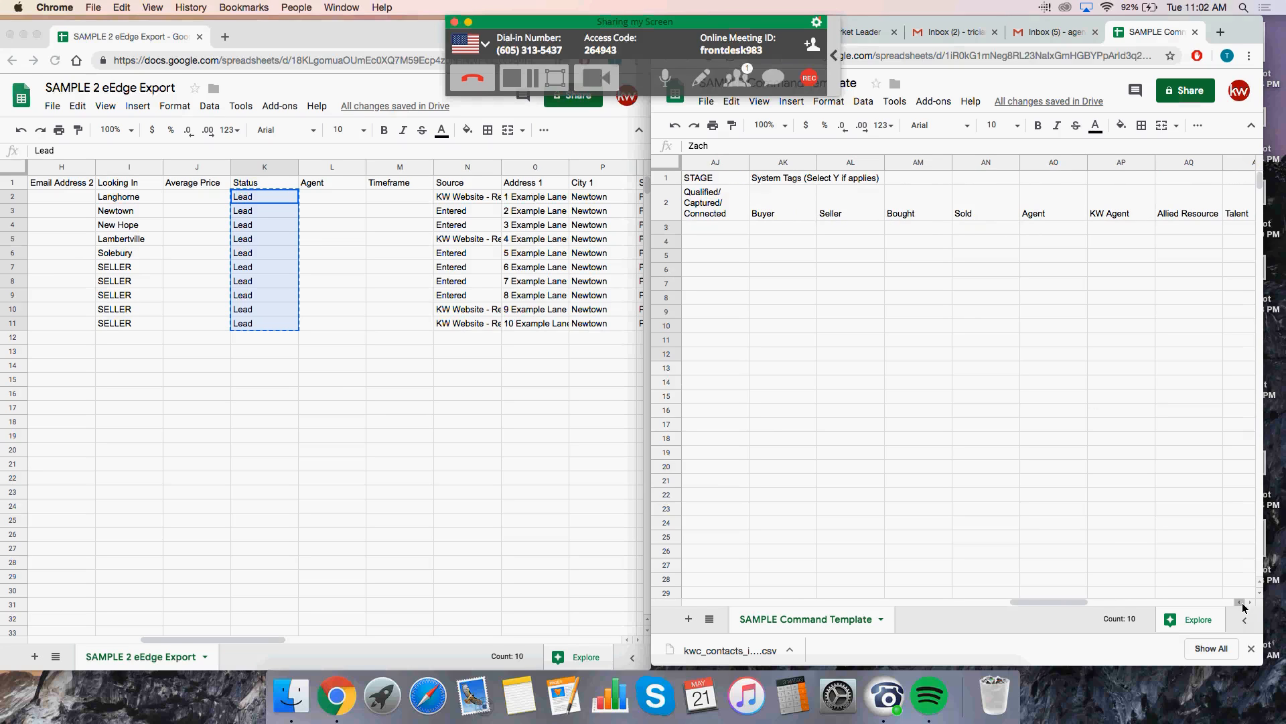
{"action": "left_click", "coordinate": [1250, 603]}
{"action": "left_click", "coordinate": [1250, 603]}
{"action": "left_click", "coordinate": [1250, 603]}
{"action": "left_click", "coordinate": [1250, 603]}
{"action": "left_click", "coordinate": [1250, 603]}
{"action": "left_click", "coordinate": [1250, 603]}
{"action": "left_click", "coordinate": [1250, 603]}
{"action": "left_click", "coordinate": [1251, 603]}
{"action": "left_click", "coordinate": [1250, 603]}
{"action": "left_click", "coordinate": [1250, 603]}
{"action": "left_click", "coordinate": [1250, 603]}
{"action": "left_click", "coordinate": [1250, 603]}
{"action": "left_click", "coordinate": [1251, 603]}
{"action": "left_click", "coordinate": [1250, 603]}
{"action": "left_click", "coordinate": [1250, 603]}
{"action": "left_click", "coordinate": [1250, 603]}
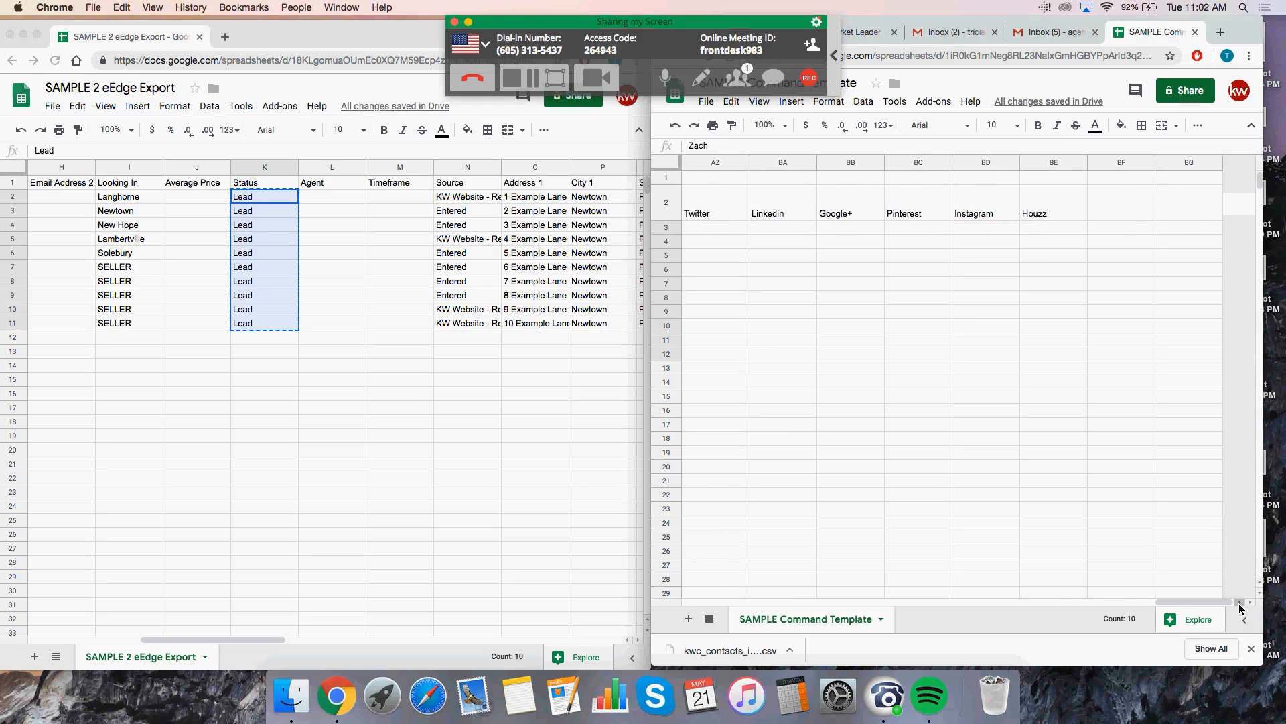
{"action": "left_click", "coordinate": [1240, 603]}
{"action": "left_click", "coordinate": [1240, 603]}
{"action": "left_click", "coordinate": [1240, 603]}
{"action": "left_click", "coordinate": [1240, 603]}
{"action": "left_click", "coordinate": [1240, 603]}
{"action": "left_click", "coordinate": [1240, 603]}
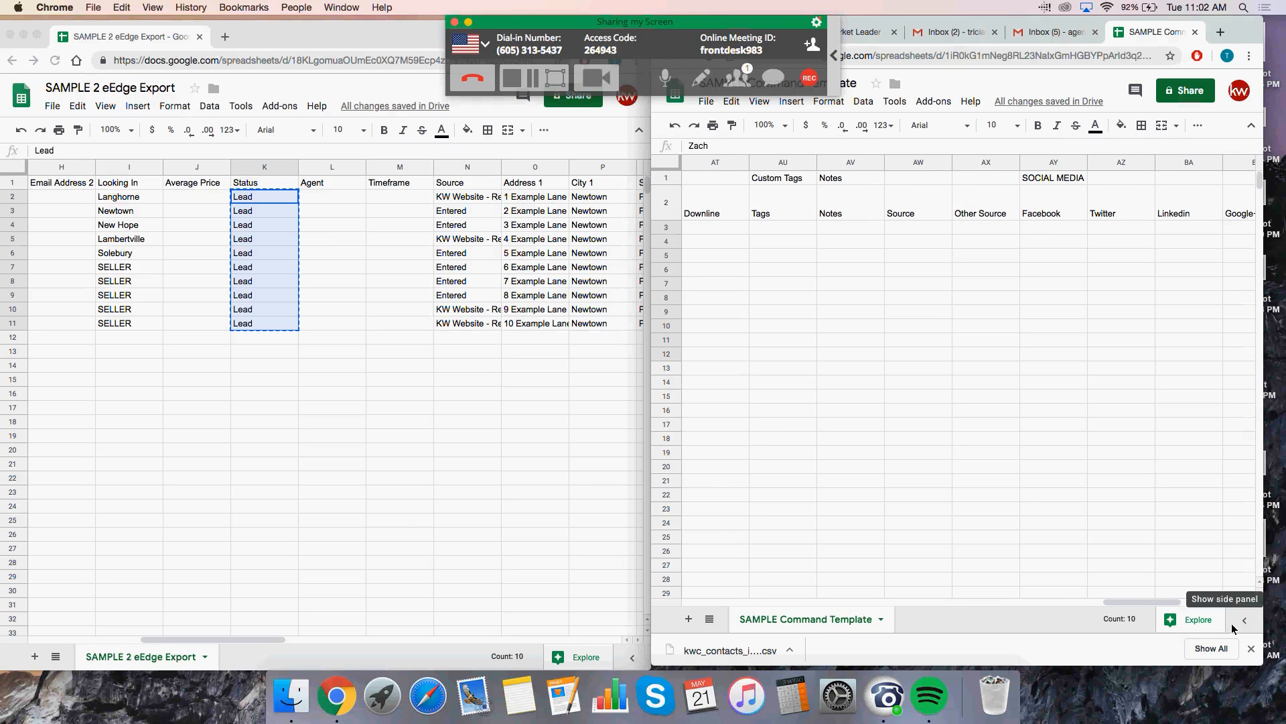
{"action": "left_click", "coordinate": [799, 229]}
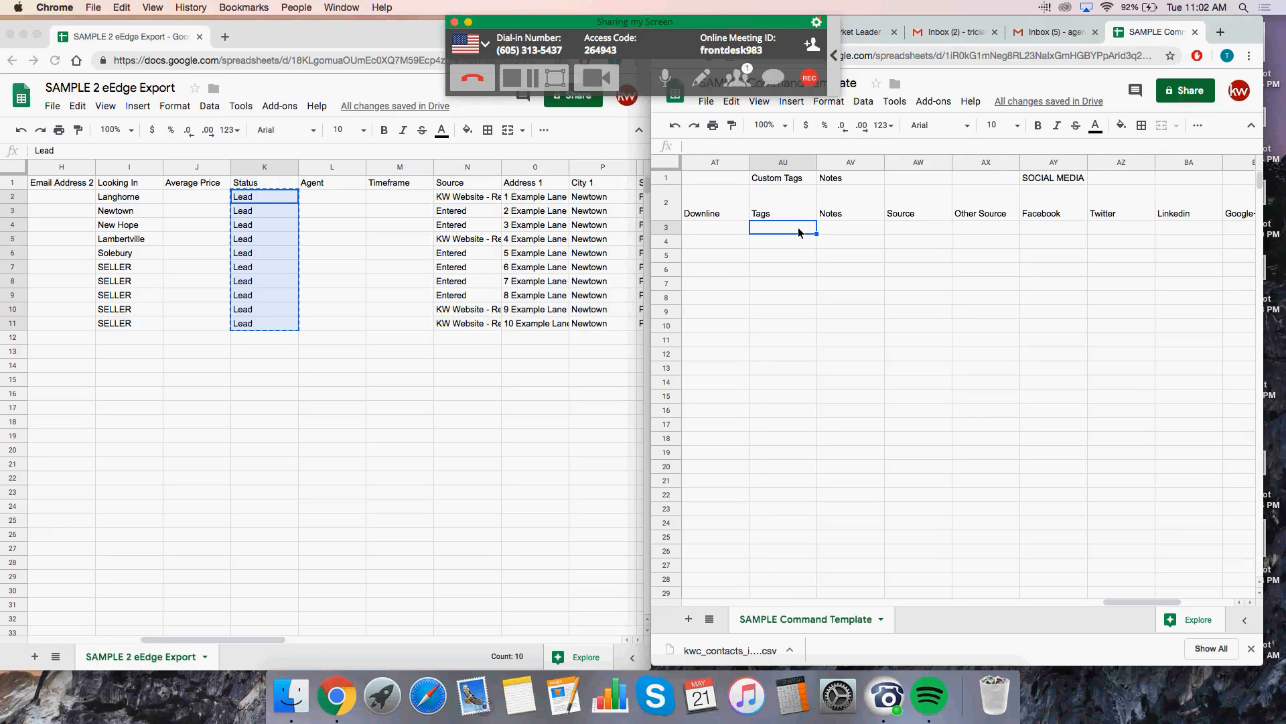
Step: Paste the copied Lead statuses into the template's Tags cells AU3:AU12
{"action": "right_click", "coordinate": [798, 231]}
{"action": "mouse_move", "coordinate": [816, 248]}
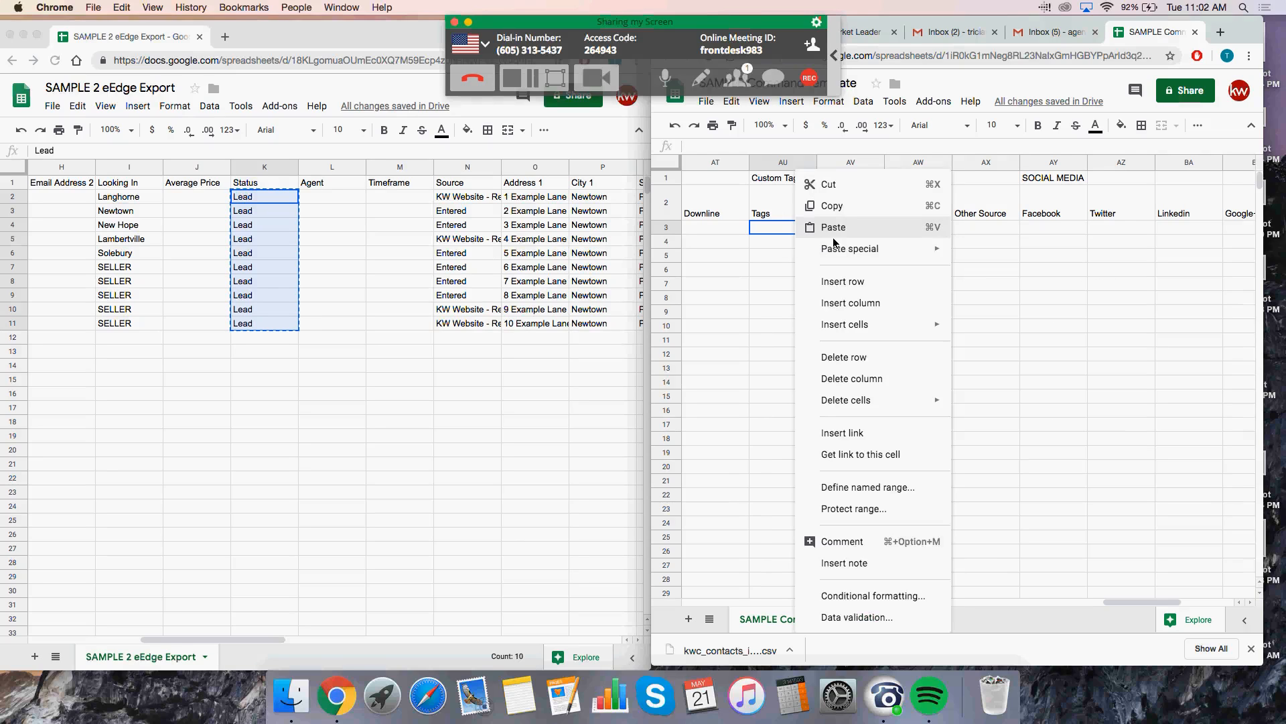
{"action": "left_click", "coordinate": [834, 234]}
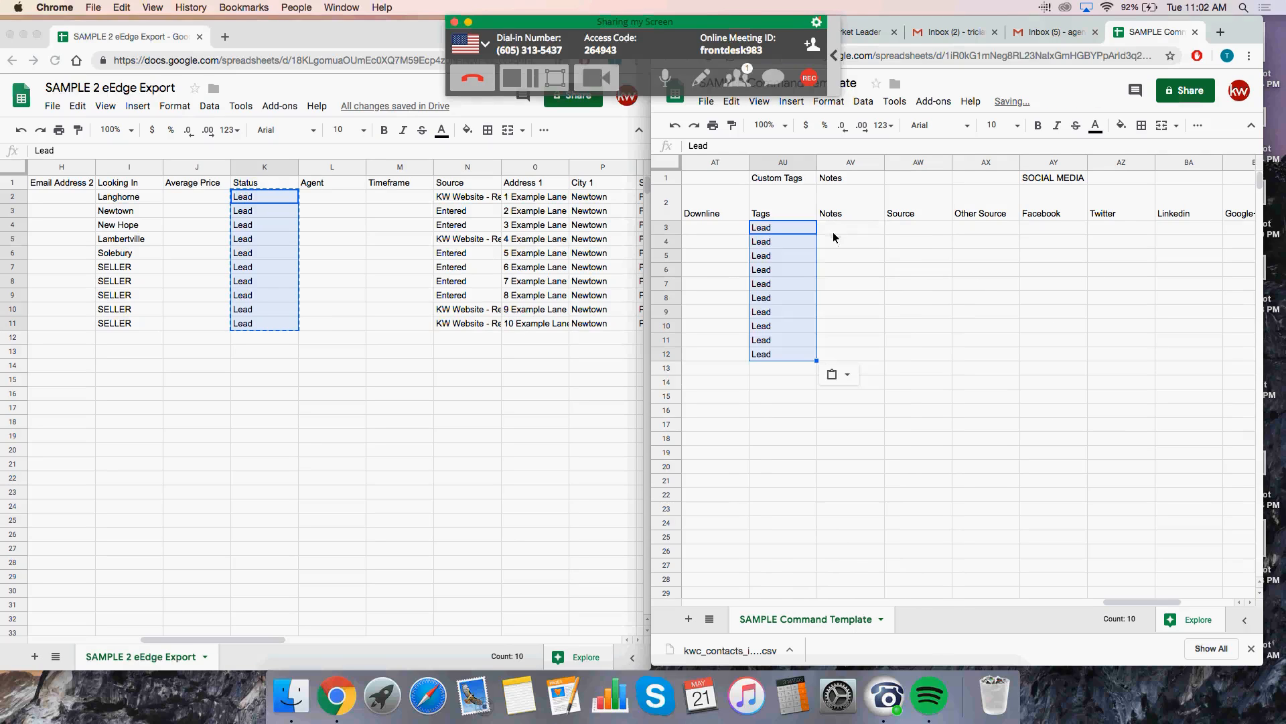
{"action": "left_click", "coordinate": [809, 286]}
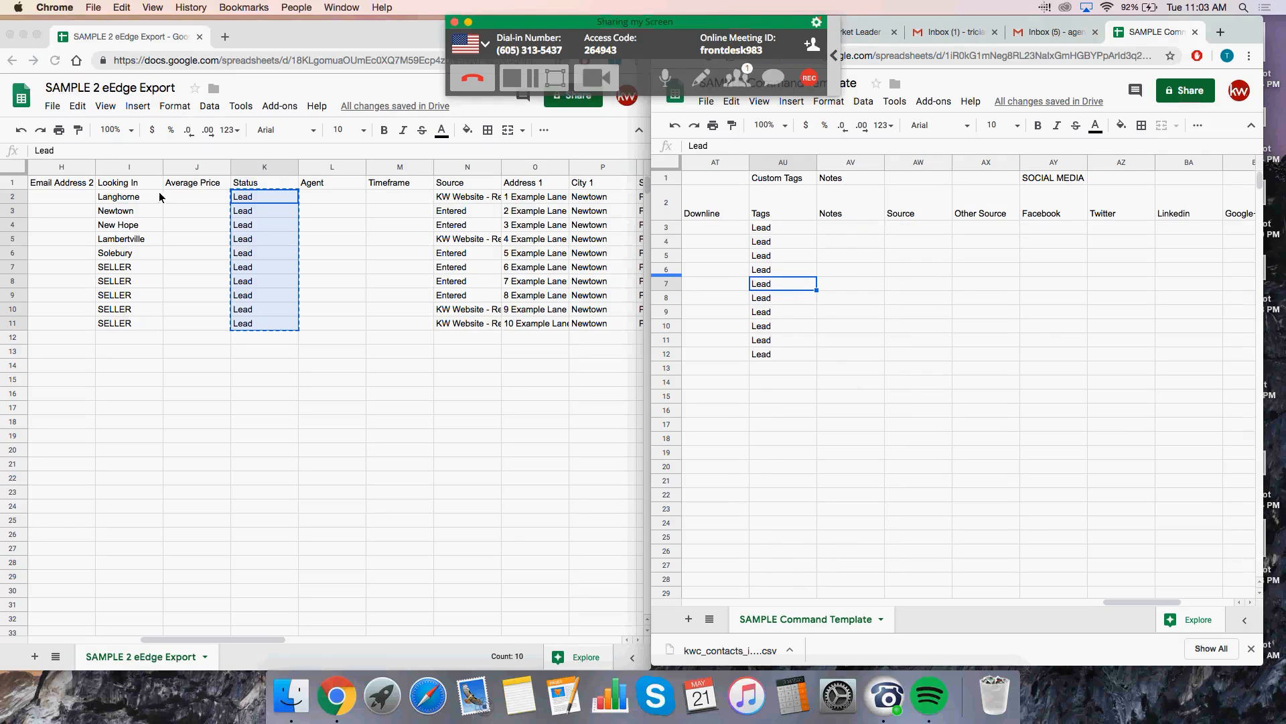
Step: Switch between the eEdge Export and Command Template windows
{"action": "left_click", "coordinate": [137, 201]}
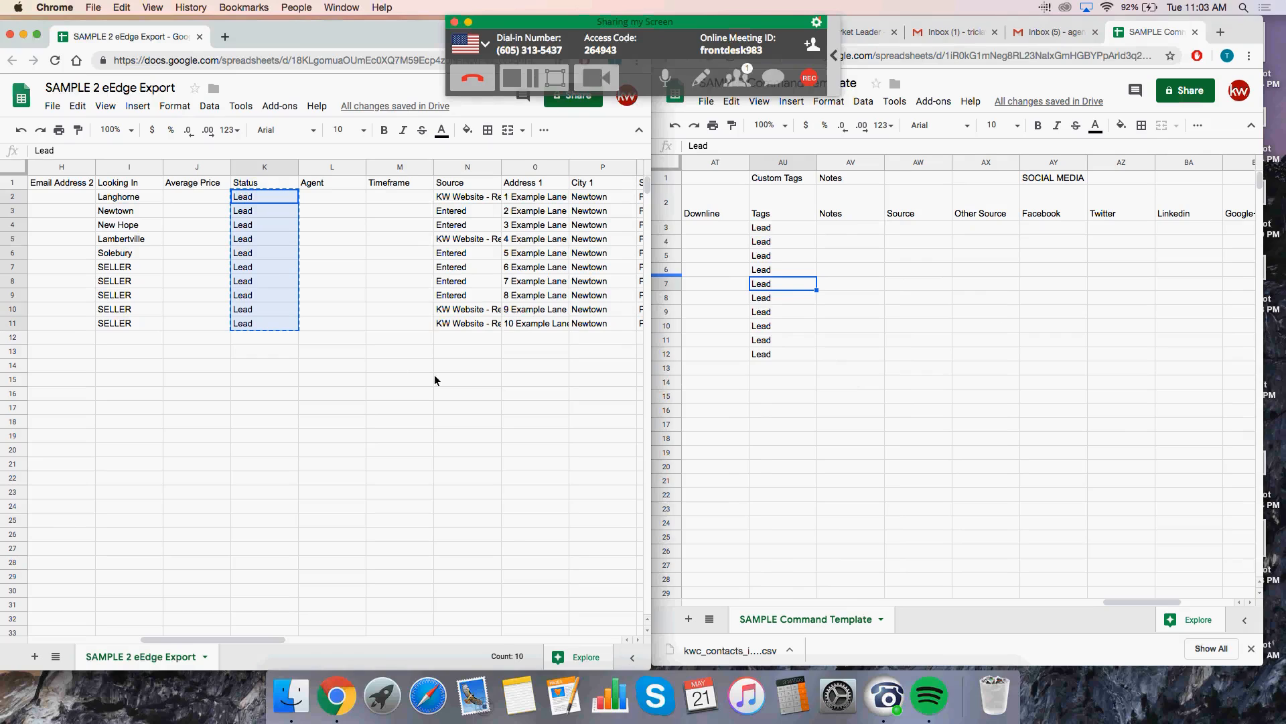
{"action": "left_click", "coordinate": [934, 375]}
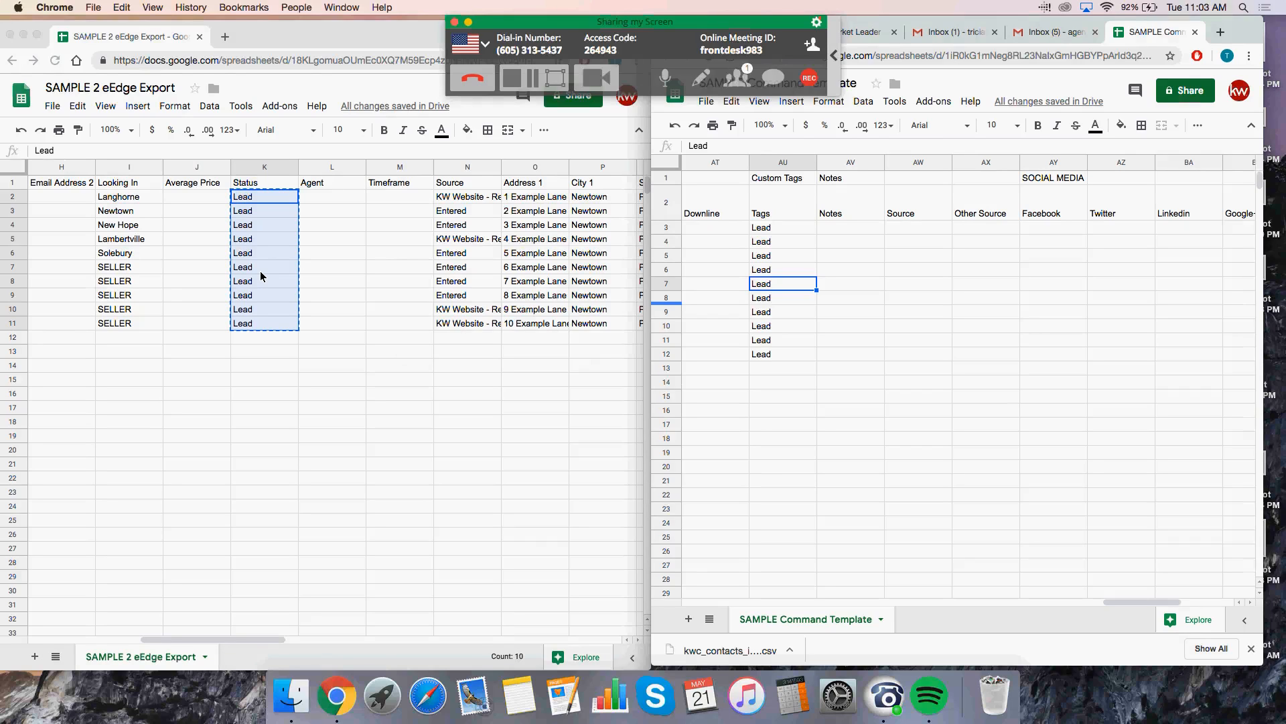
{"action": "left_click", "coordinate": [975, 327]}
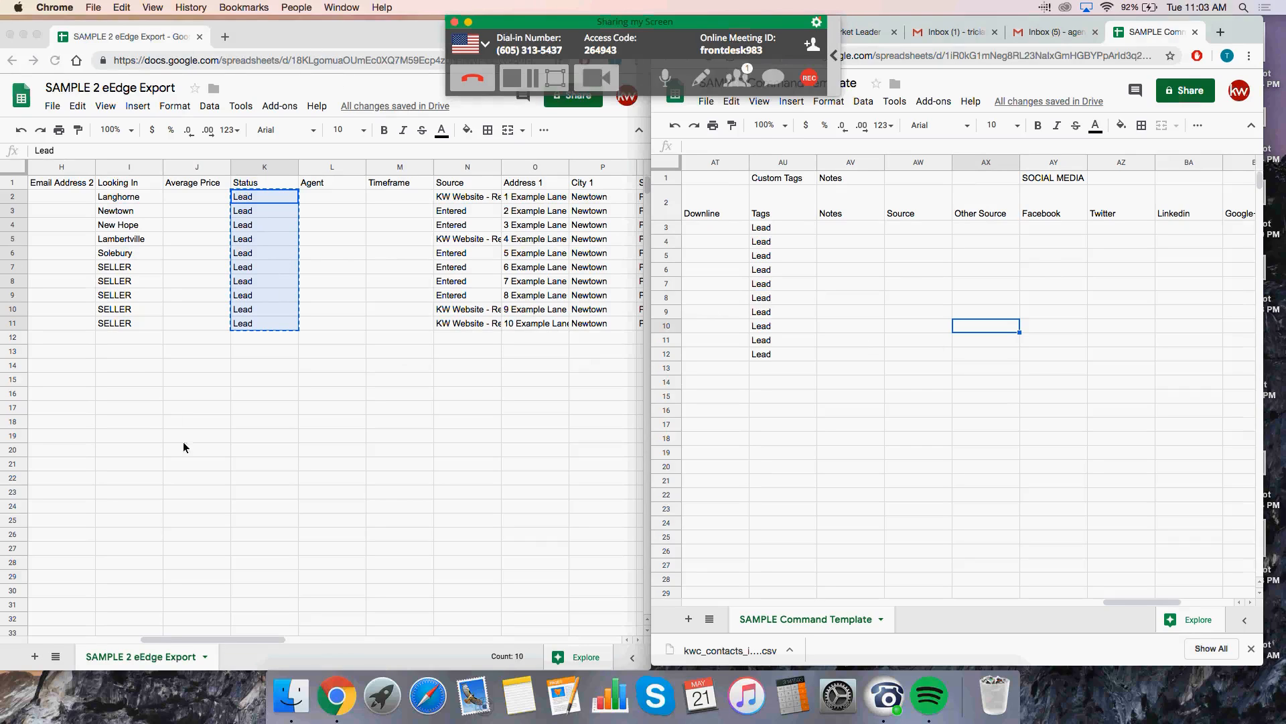
{"action": "left_click", "coordinate": [1026, 297]}
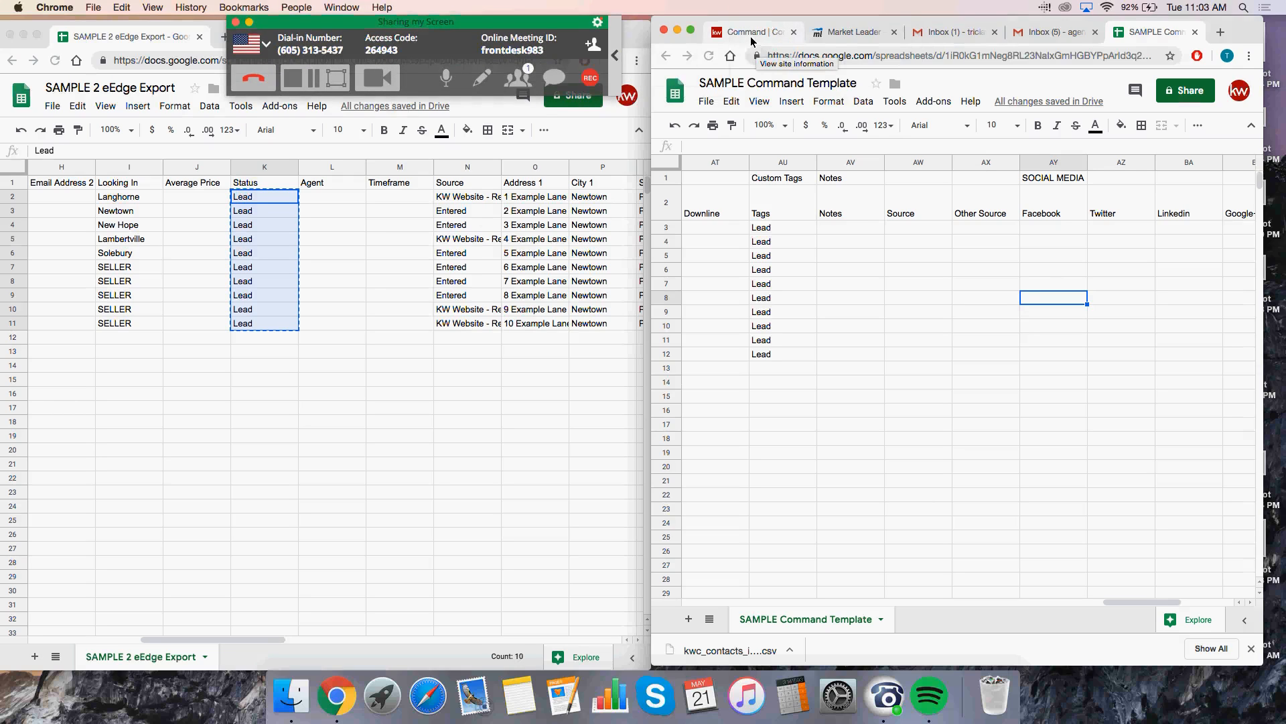
{"action": "left_click", "coordinate": [753, 35]}
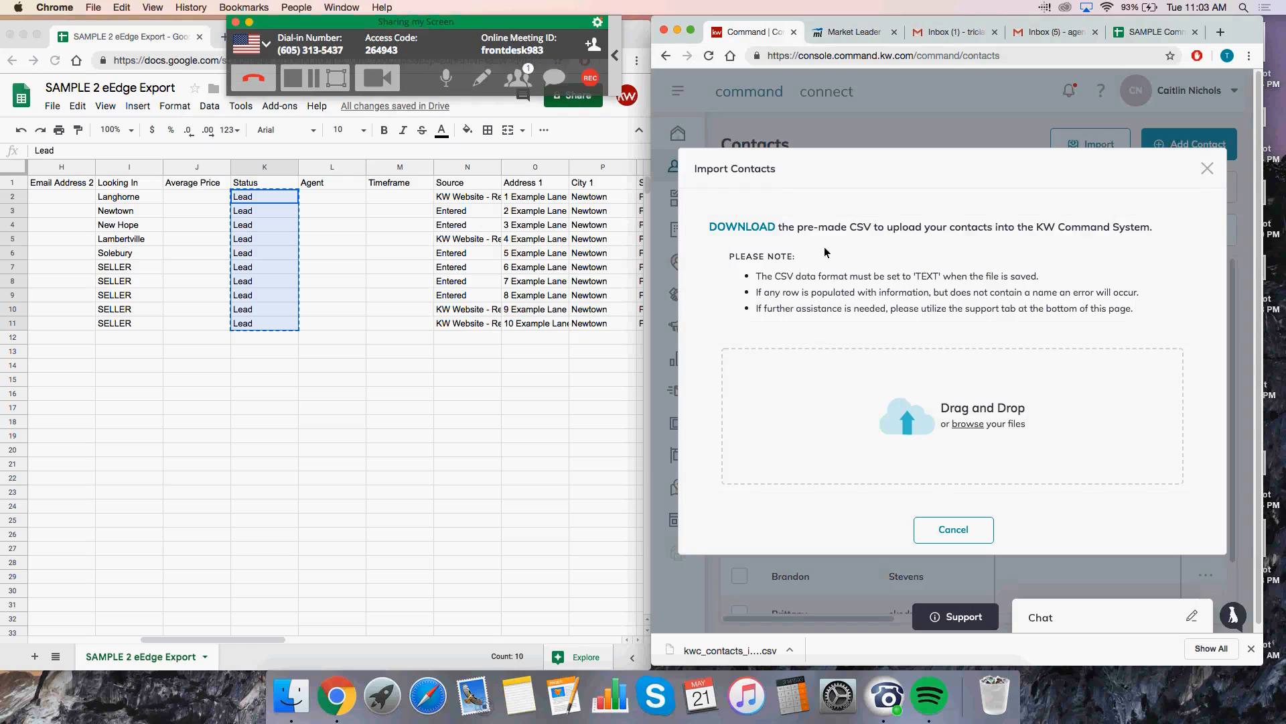
{"action": "left_click", "coordinate": [1124, 50]}
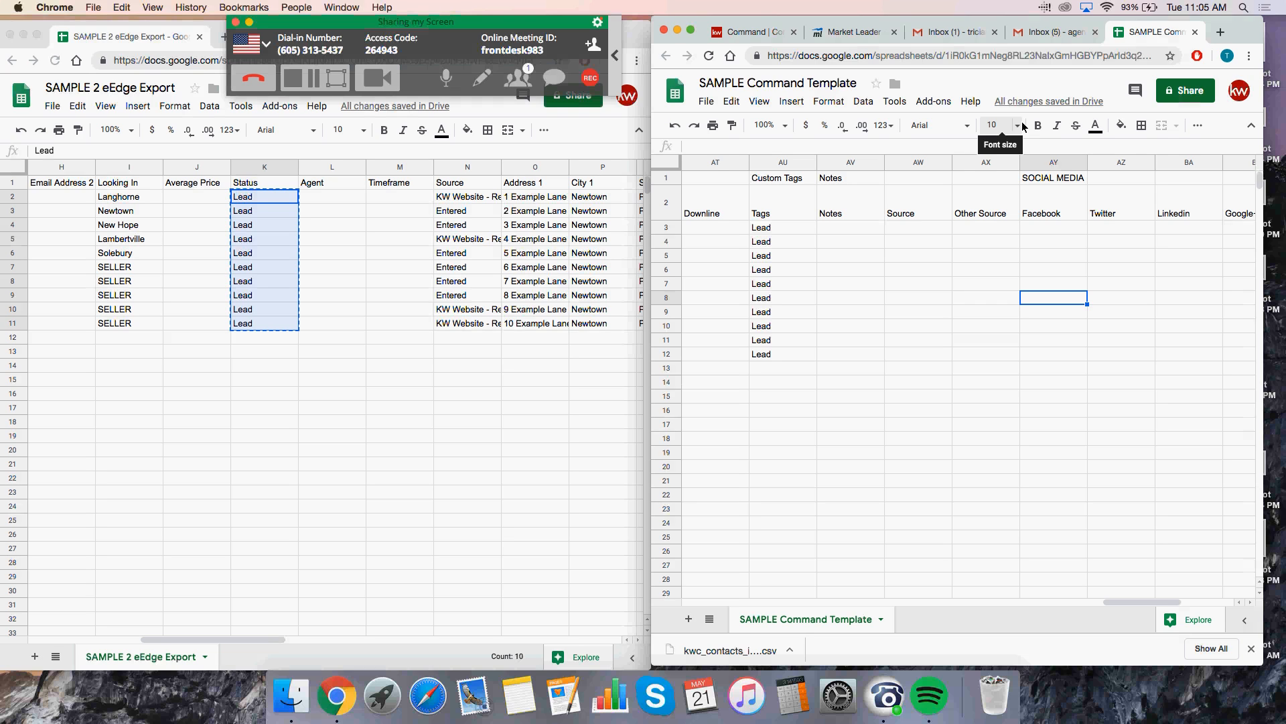
Step: Edit Tags cell AU3 so it reads 'Lead, New Adds'
{"action": "left_click", "coordinate": [786, 241]}
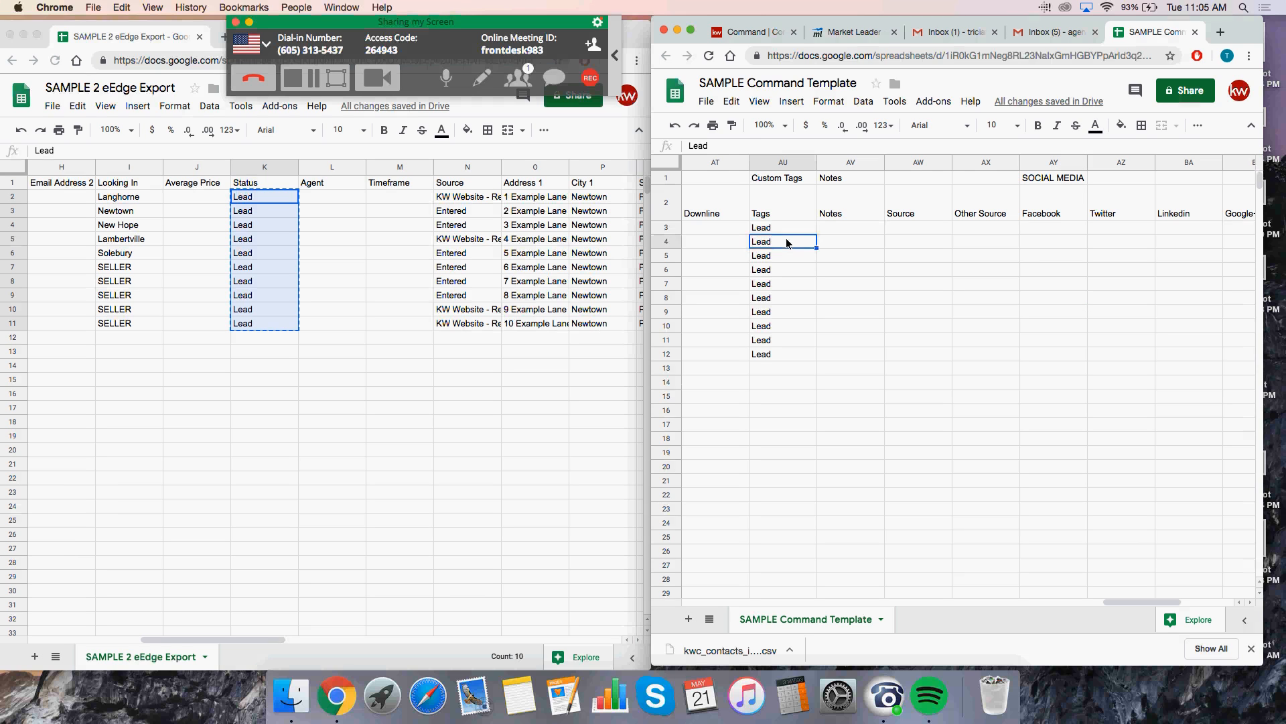
{"action": "double_click", "coordinate": [782, 228]}
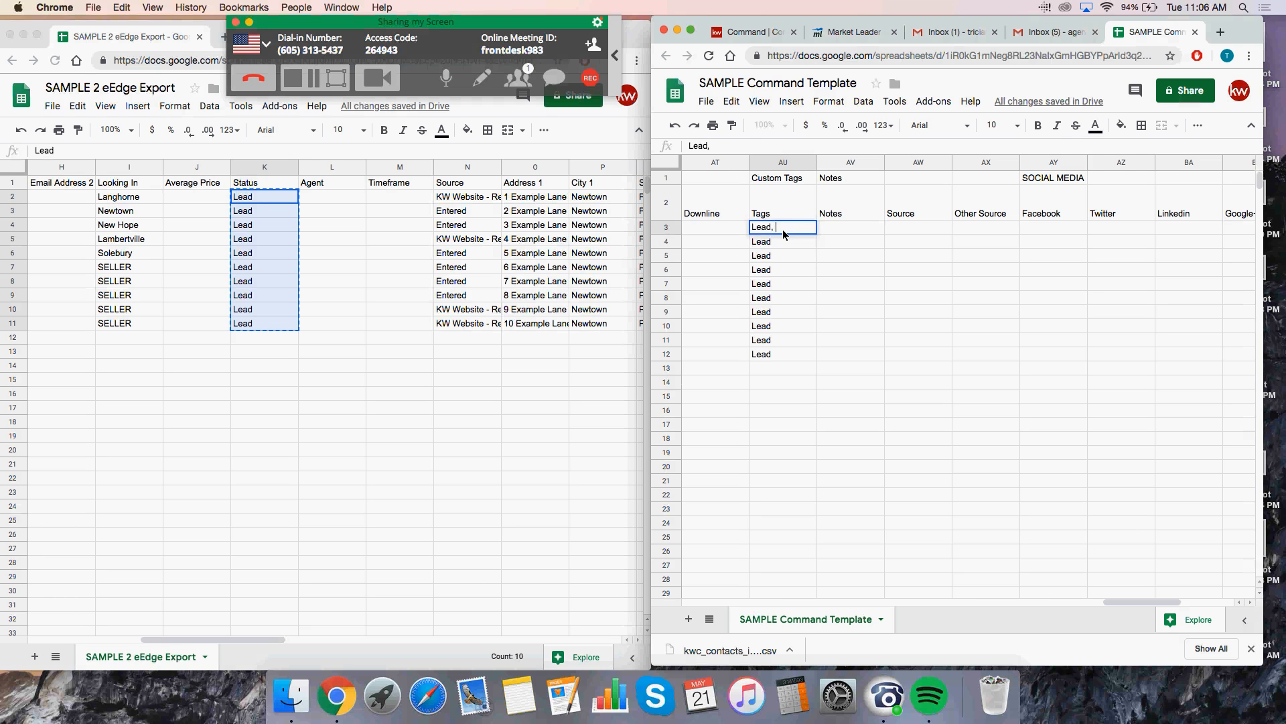
{"action": "type", "text": "New Adds"}
{"action": "key", "text": "Return"}
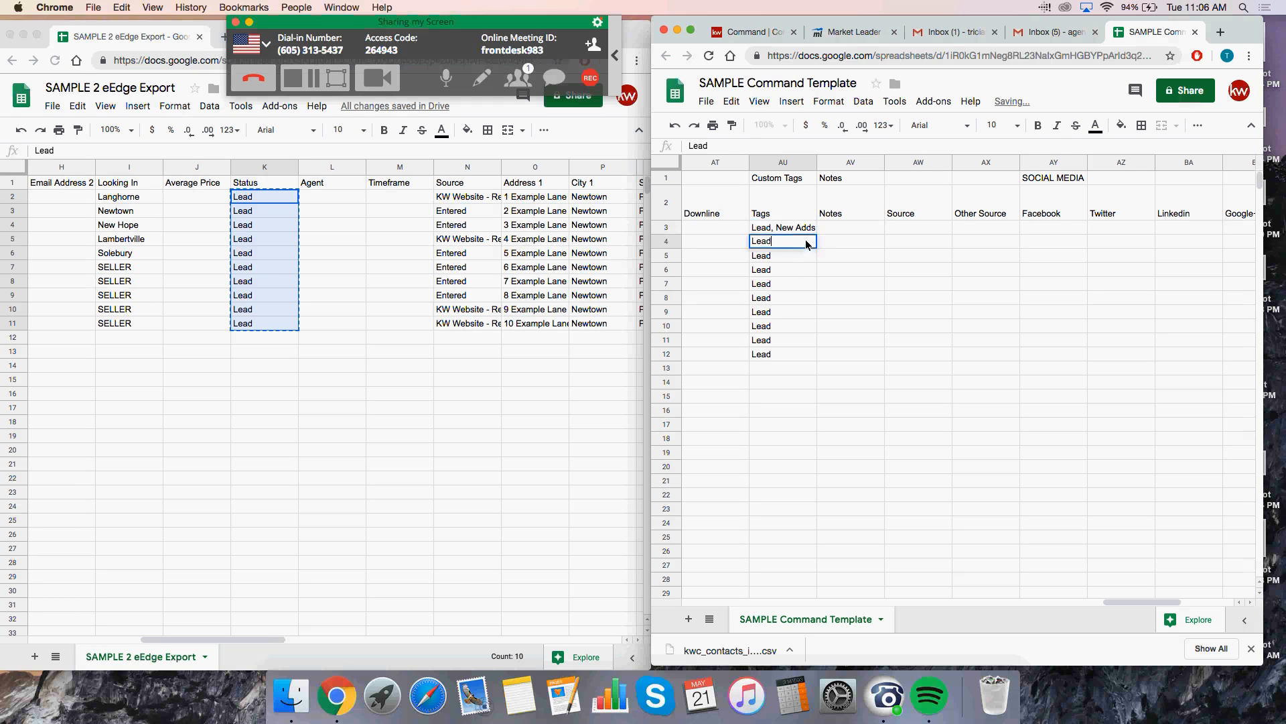
Step: Fill 'Lead, New Adds' down from AU3 through AU12
{"action": "left_click", "coordinate": [803, 228]}
{"action": "left_click_drag", "start_coordinate": [817, 233], "coordinate": [802, 356]}
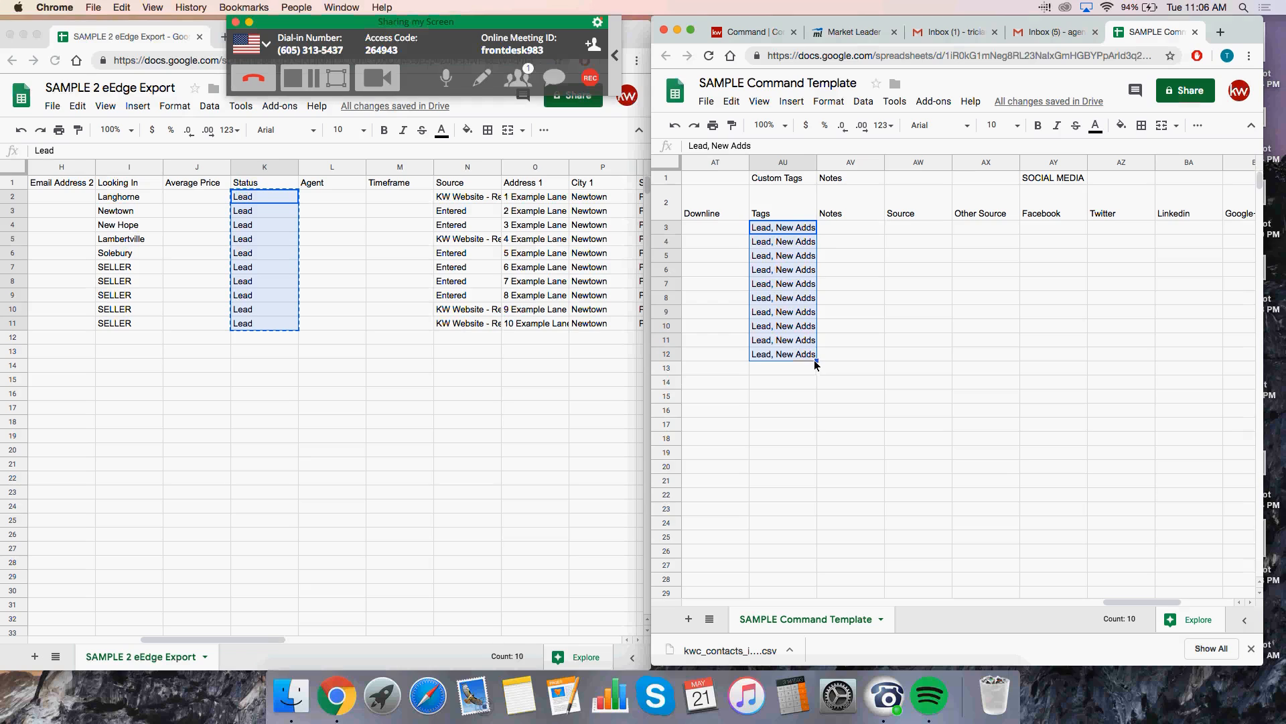
{"action": "left_click", "coordinate": [831, 243]}
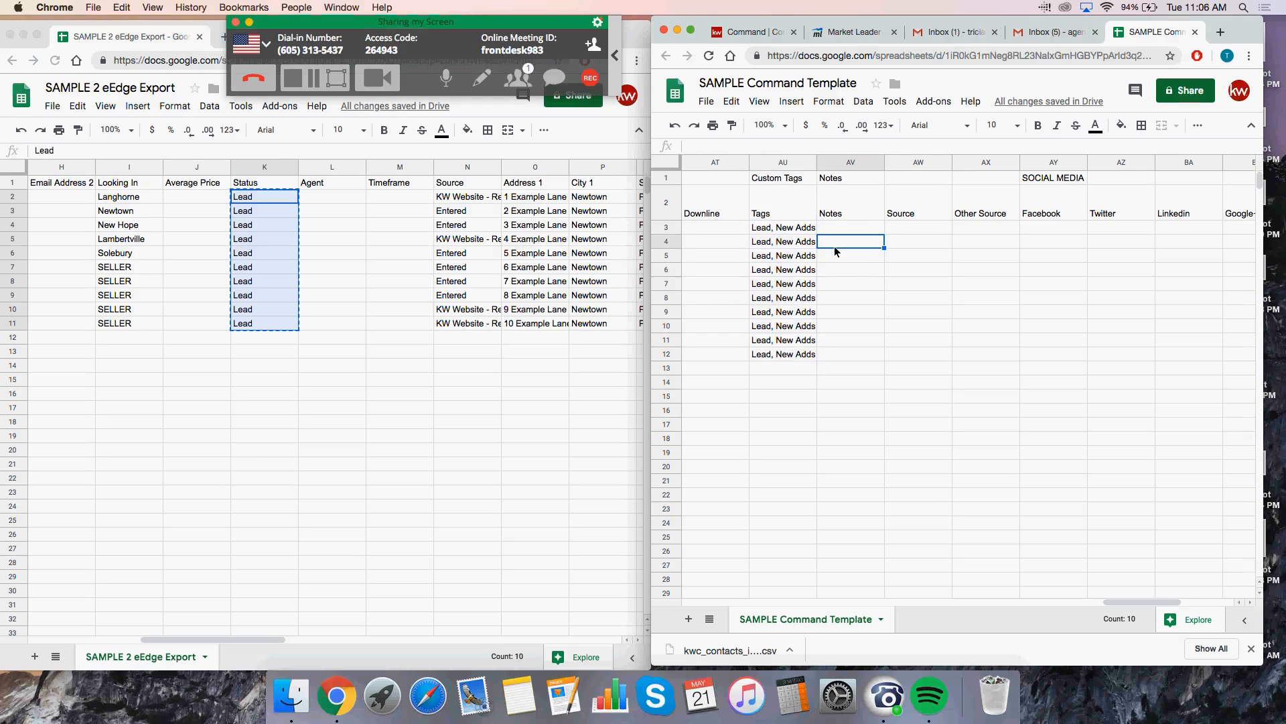
{"action": "left_click", "coordinate": [675, 128]}
{"action": "left_click_drag", "start_coordinate": [818, 235], "coordinate": [811, 355]}
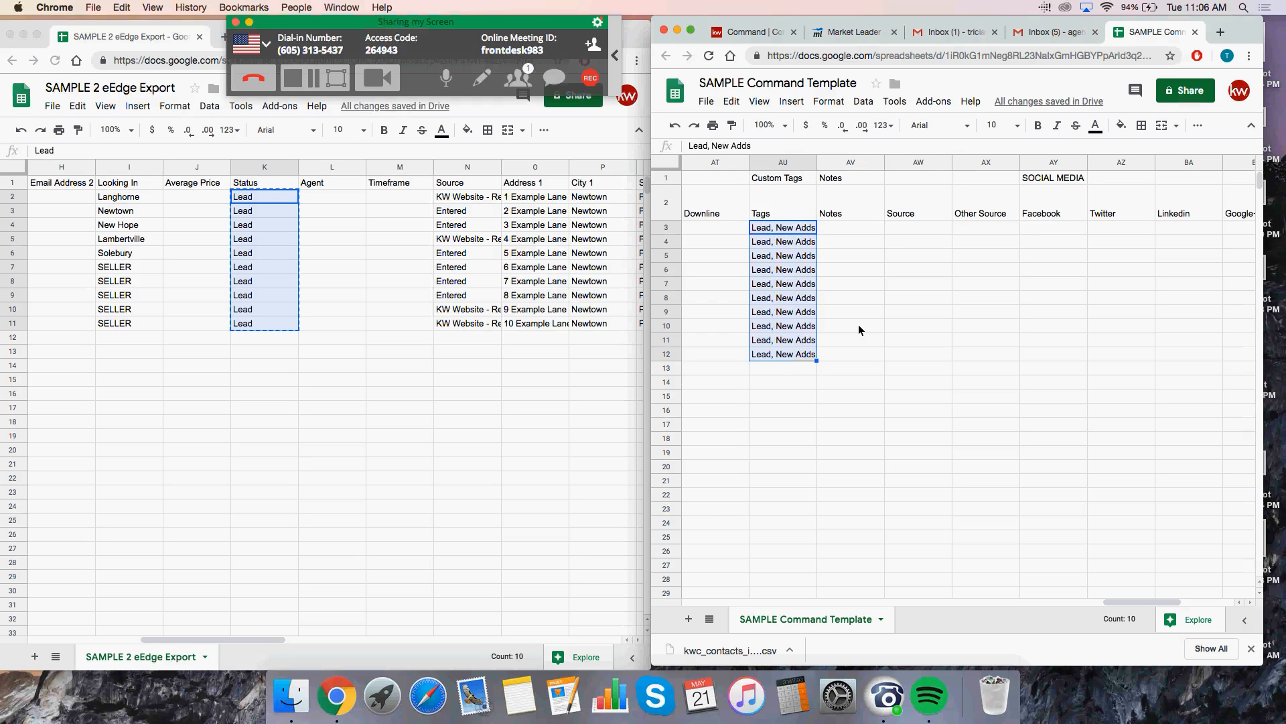
{"action": "left_click", "coordinate": [859, 328]}
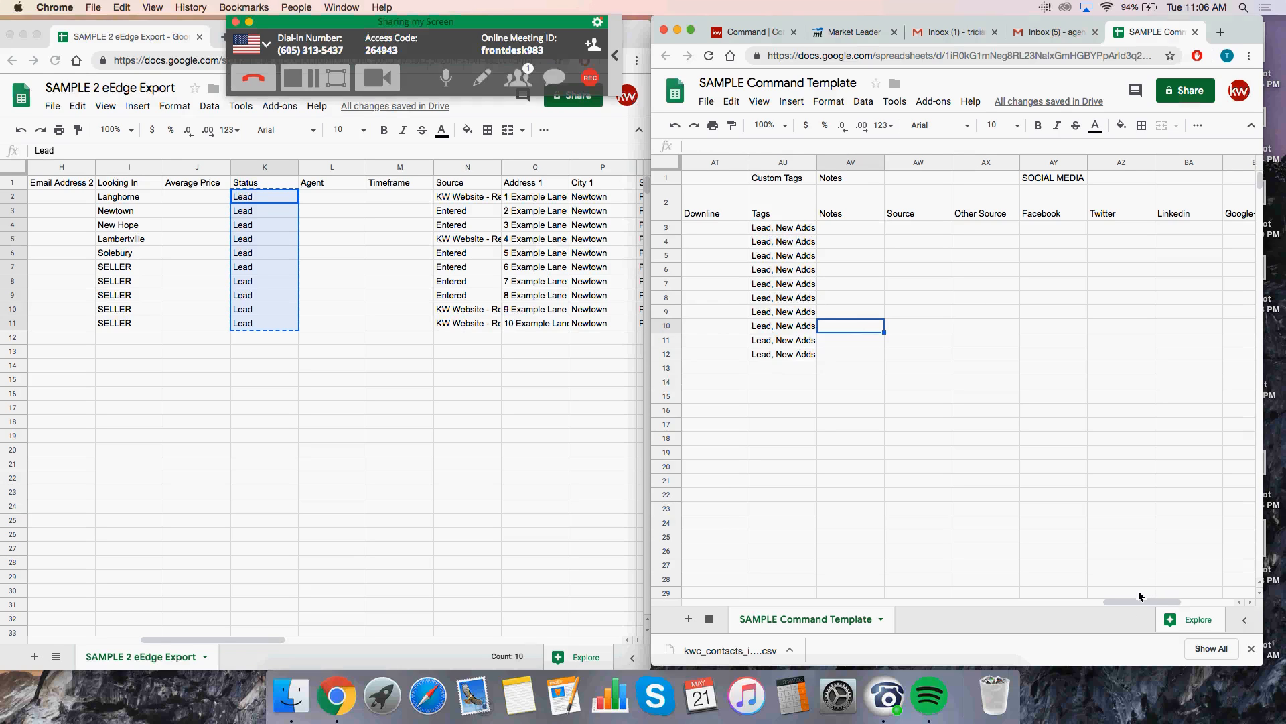
{"action": "left_click_drag", "start_coordinate": [1140, 599], "coordinate": [693, 590]}
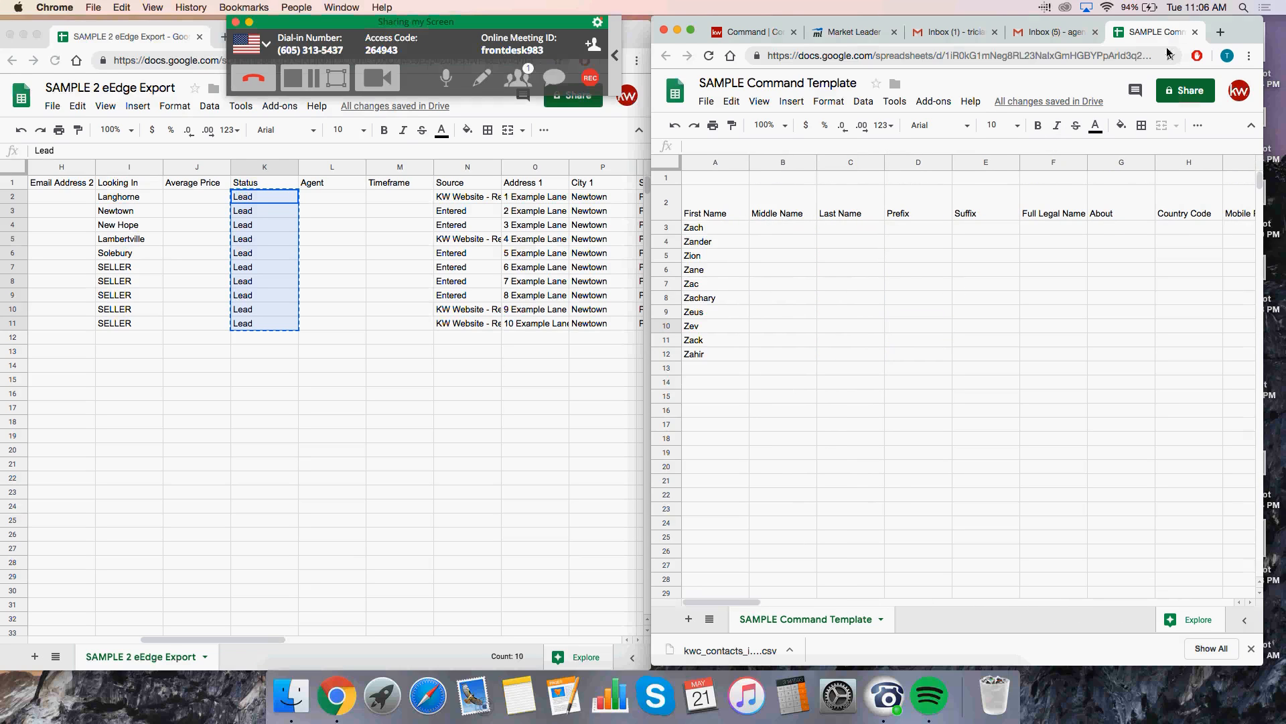
{"action": "left_click", "coordinate": [918, 326]}
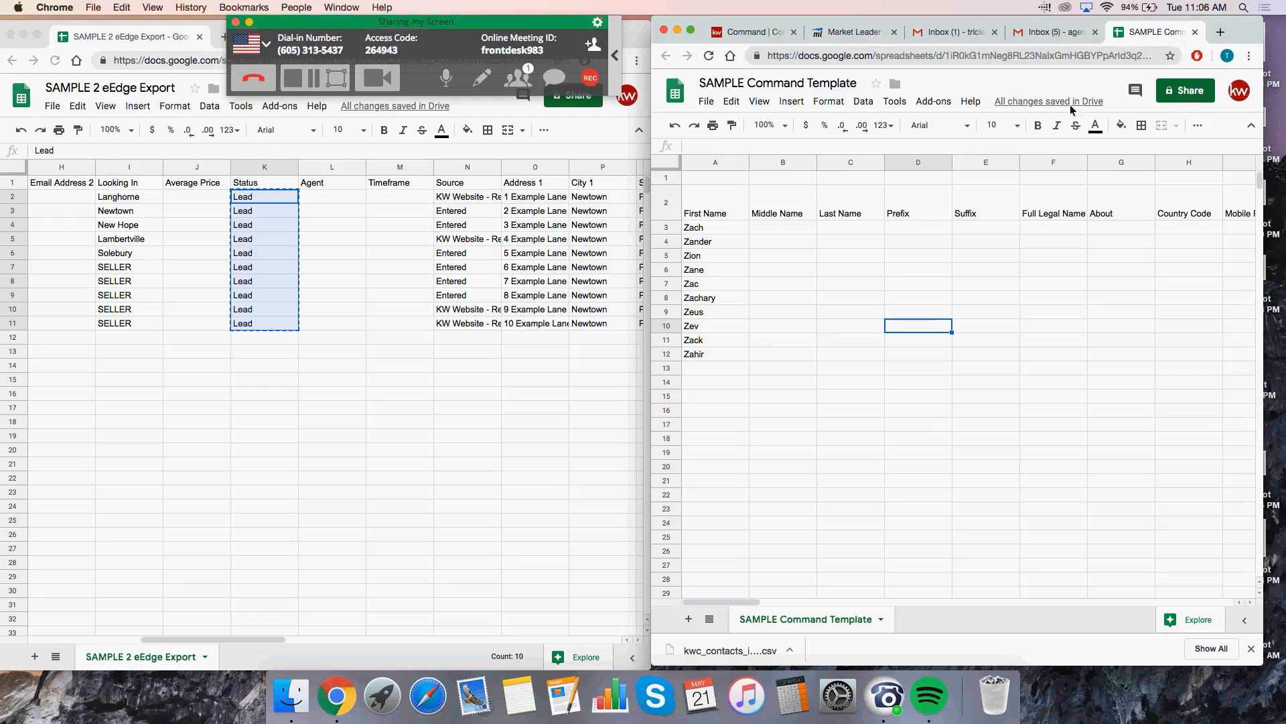